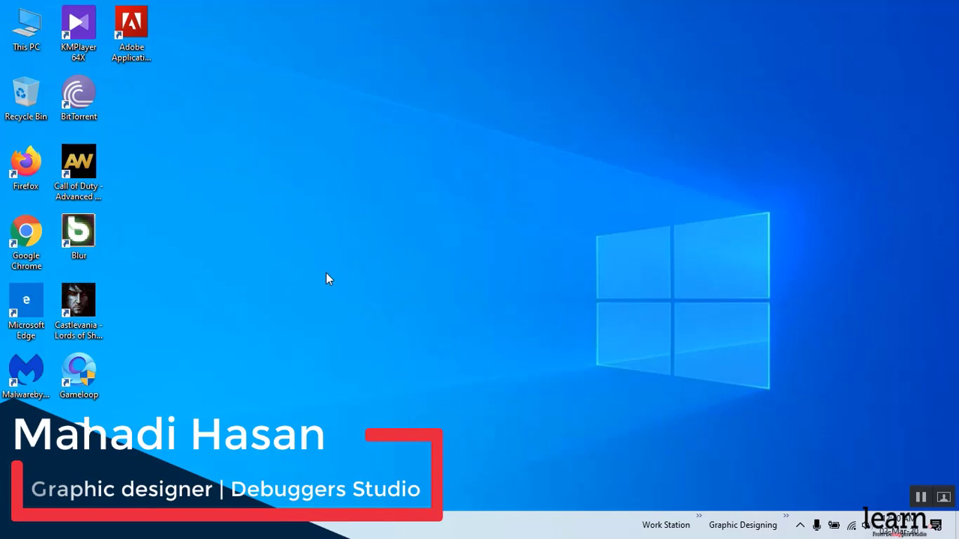
Launch Adobe Illustrator CC 2015 from the Windows Start menu app list
left_click(18, 524)
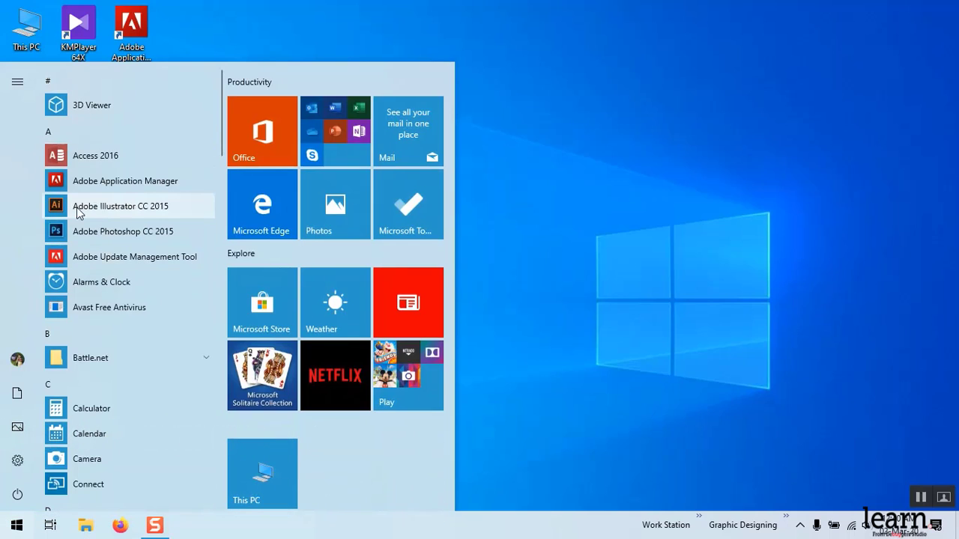
left_click(130, 209)
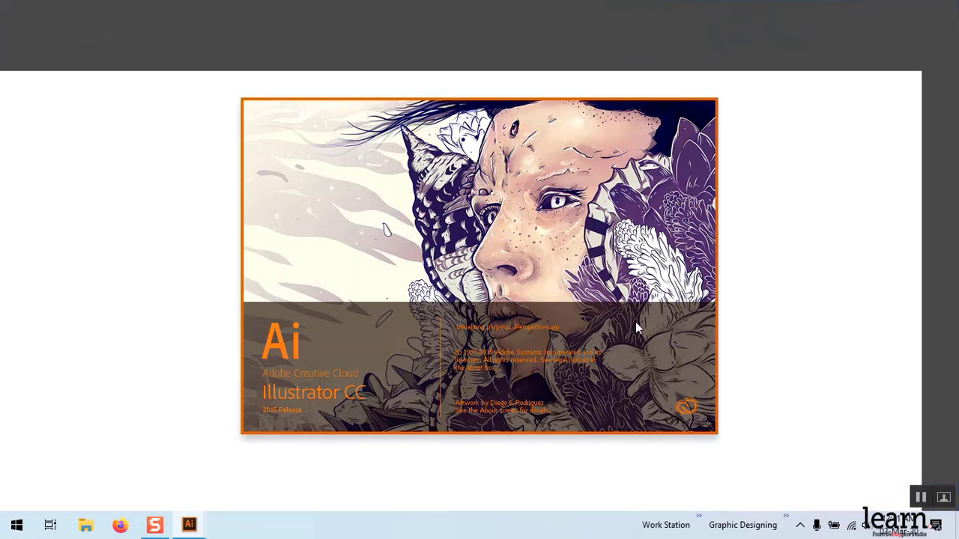
Start a new document named 'Home Tree Logo'
left_click(39, 11)
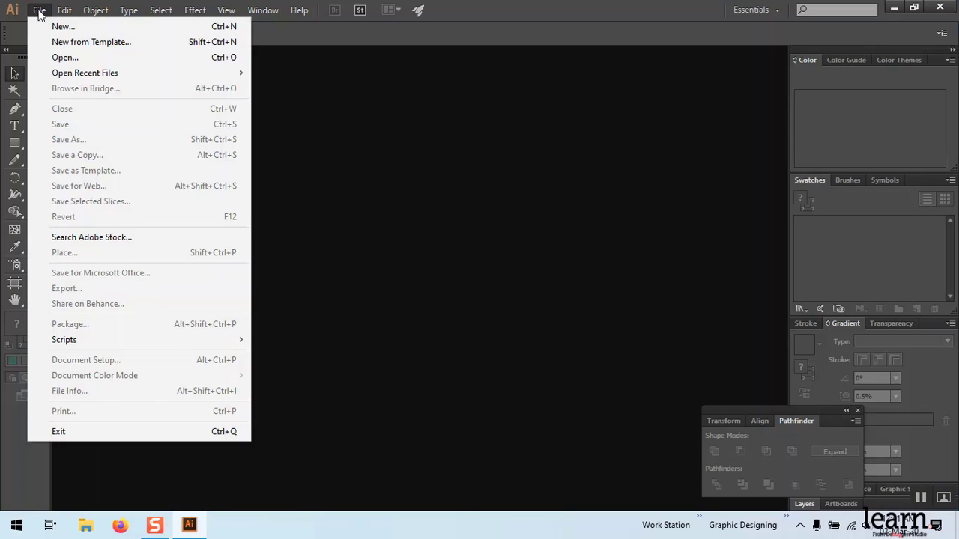
left_click(39, 10)
left_click(64, 26)
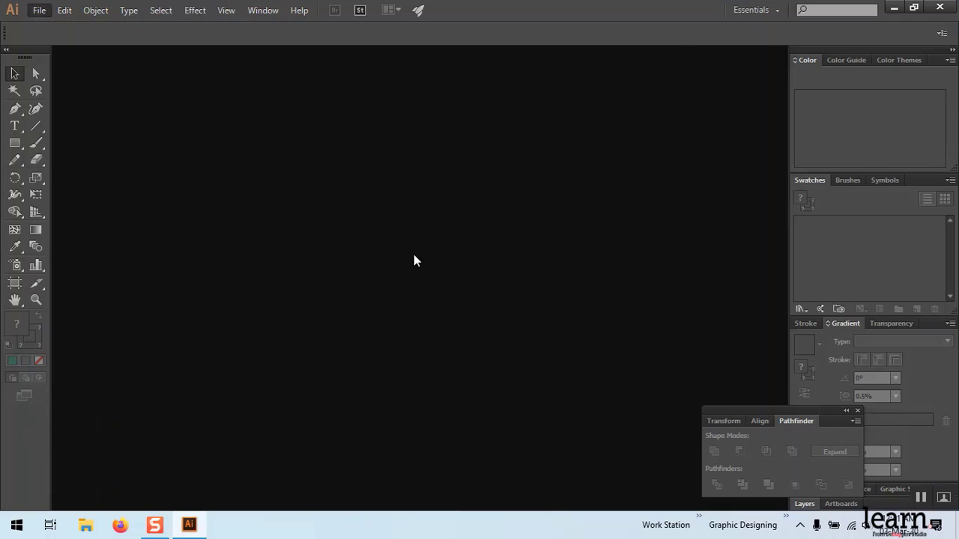
left_click_drag(446, 60, 422, 89)
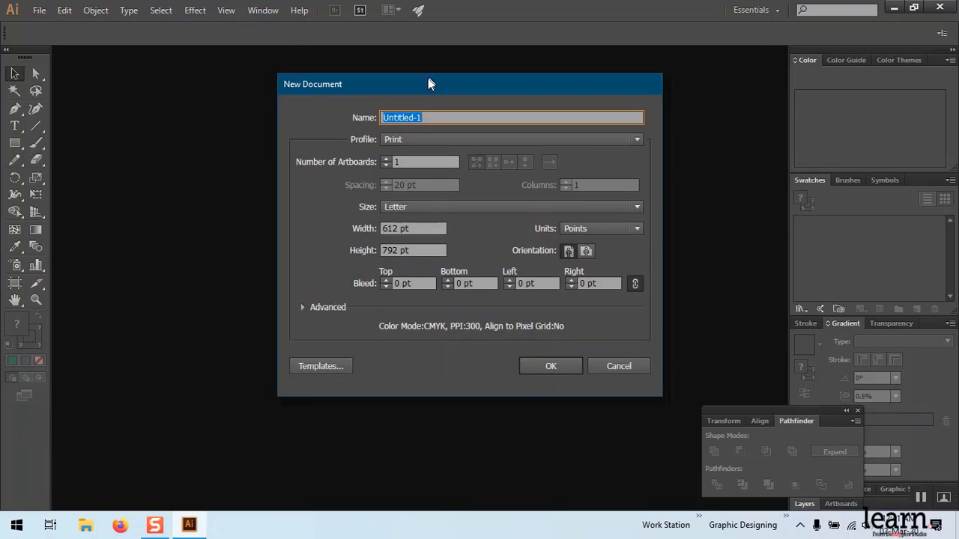
left_click(440, 122)
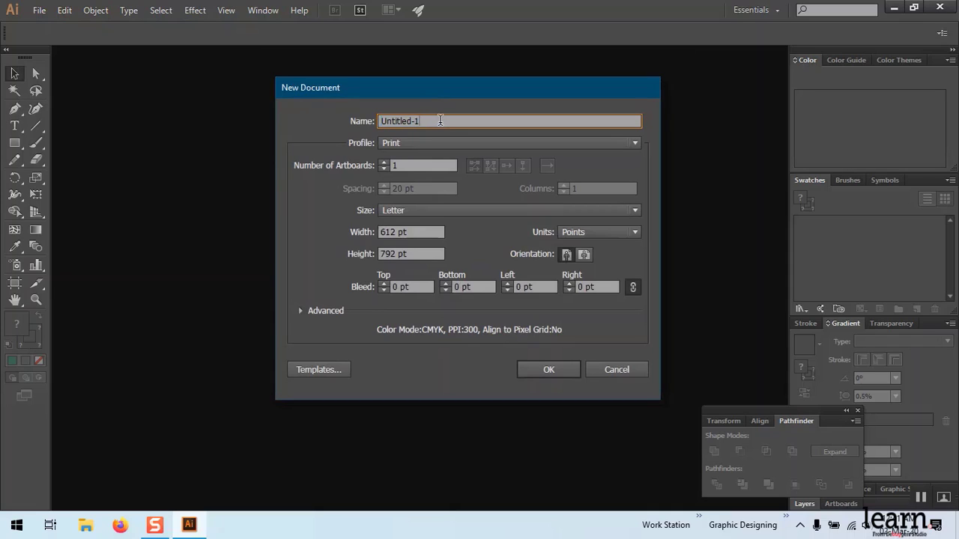
key("BackSpace")
key("BackSpace")
key("BackSpace")
key("BackSpace")
type("Hom")
type("e Tree")
type(" Logo")
Set the document units to Pixels with a size of 1024 × 780 px
left_click(622, 239)
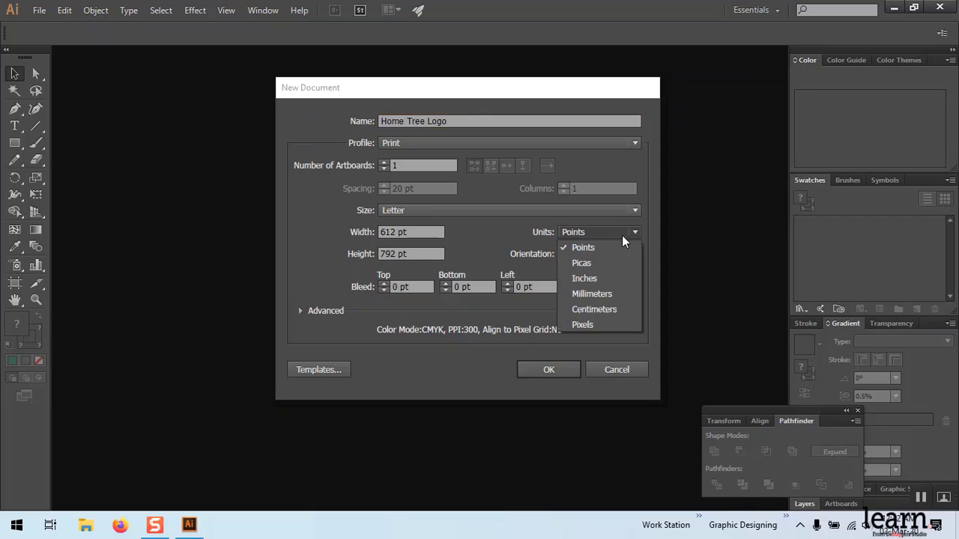
left_click(591, 324)
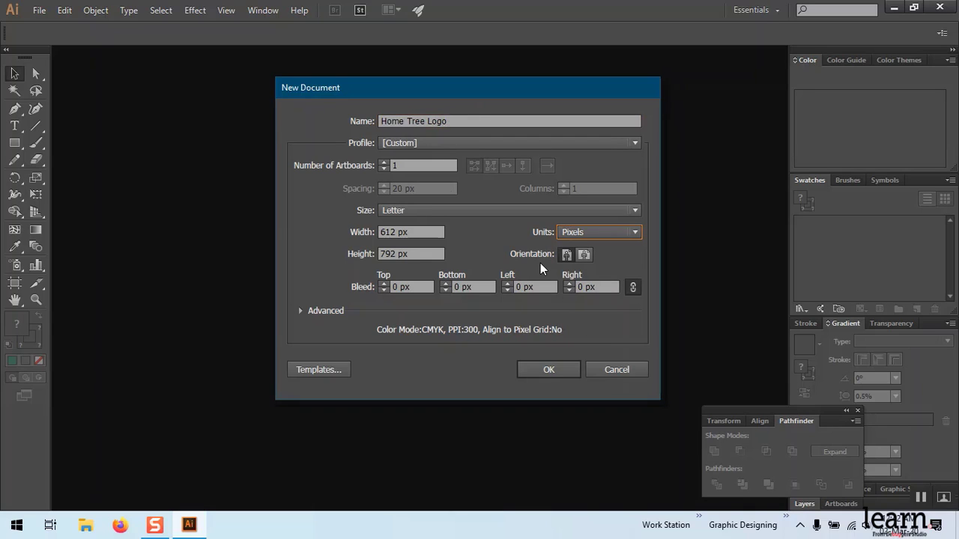
left_click(430, 231)
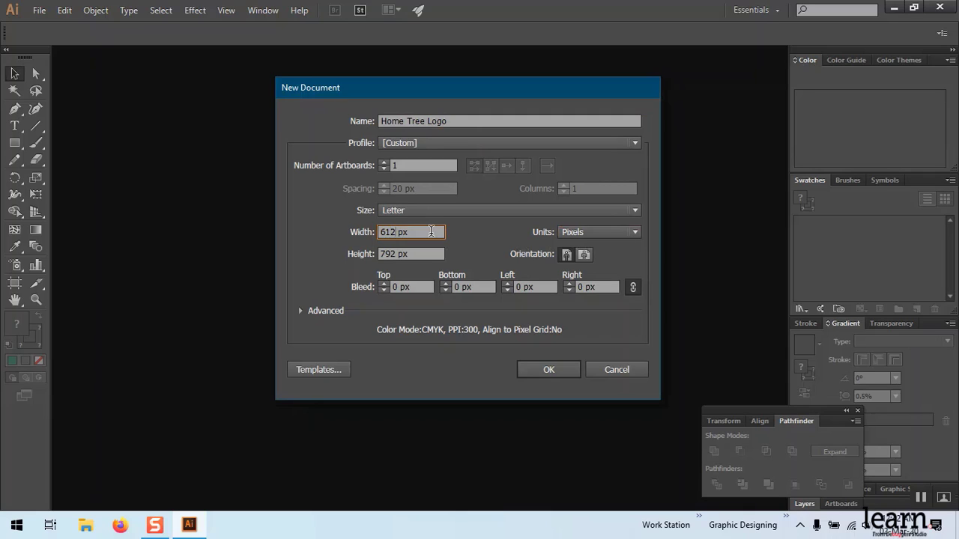
key("BackSpace")
type("1024")
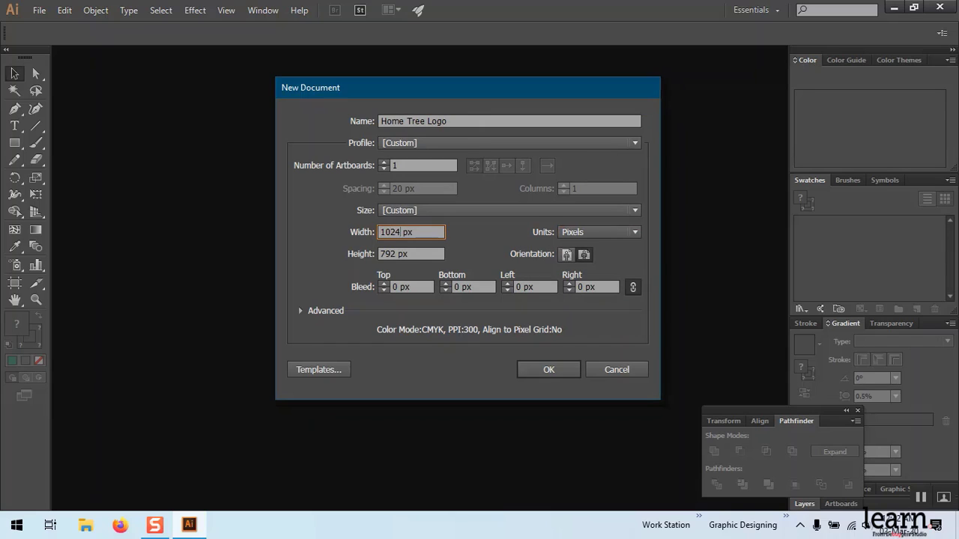
left_click(399, 251)
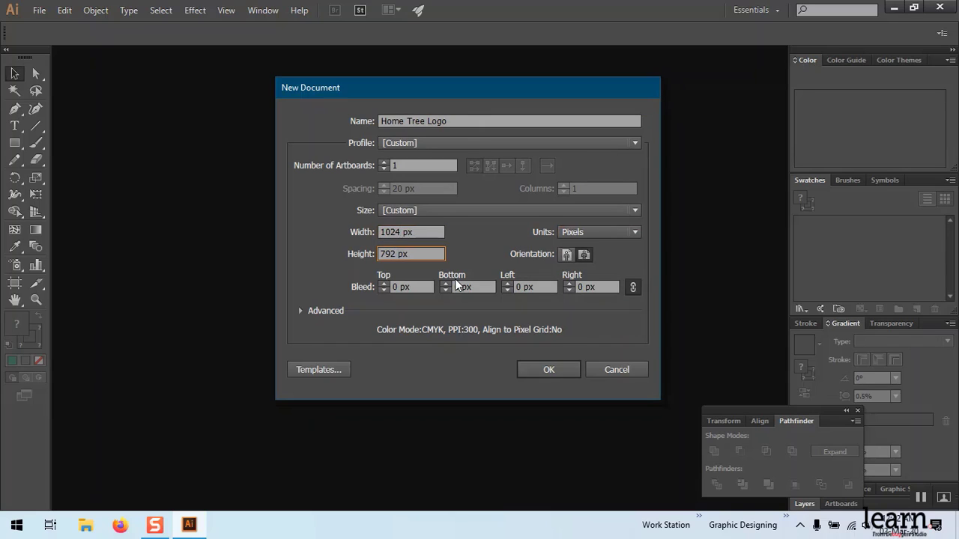
key("BackSpace")
key("BackSpace")
key("BackSpace")
type("780")
Create the document, then draw a square and move it toward the artboard centre
left_click(541, 369)
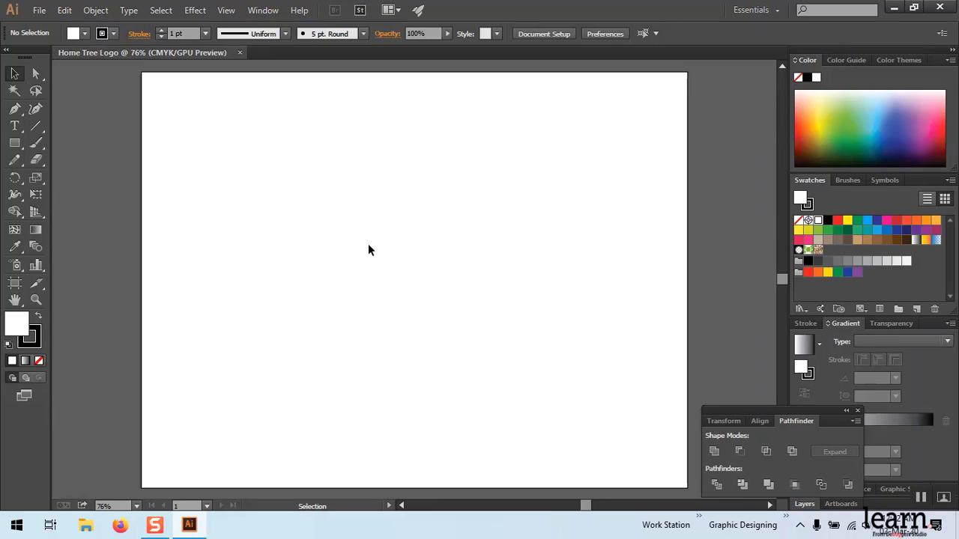
left_click(14, 145)
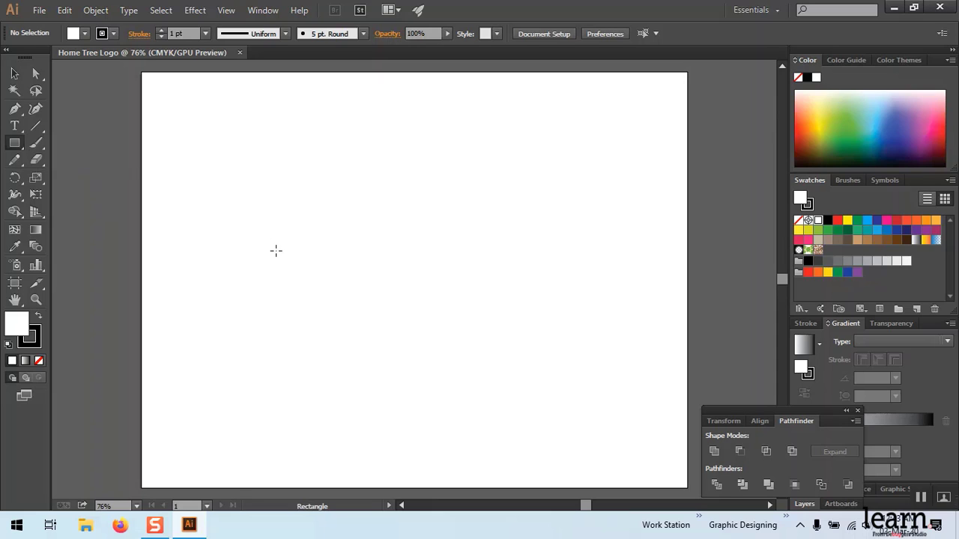
mouse_move(276, 250)
left_mouse_down()
mouse_move(383, 196)
mouse_move(369, 214)
mouse_move(414, 193)
left_mouse_up()
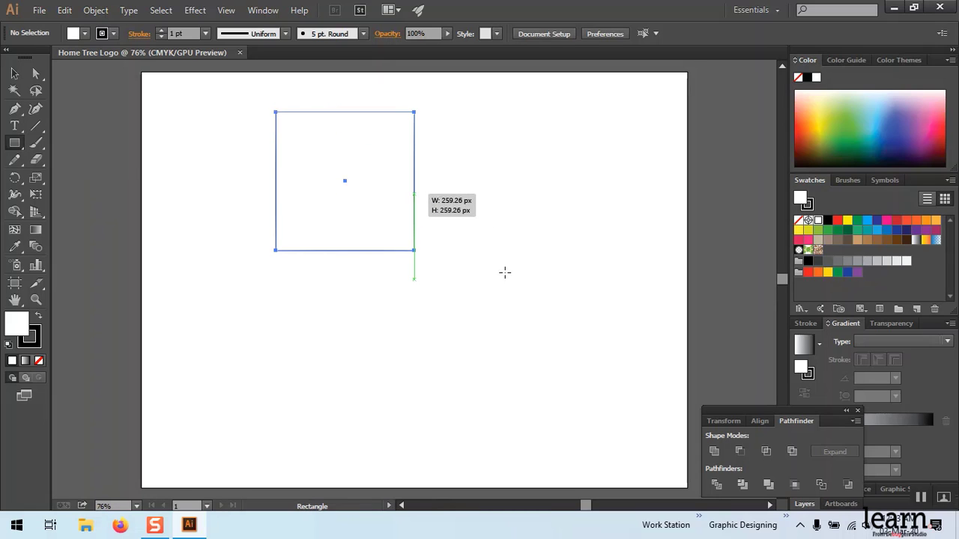
left_click(187, 201)
left_click(512, 285)
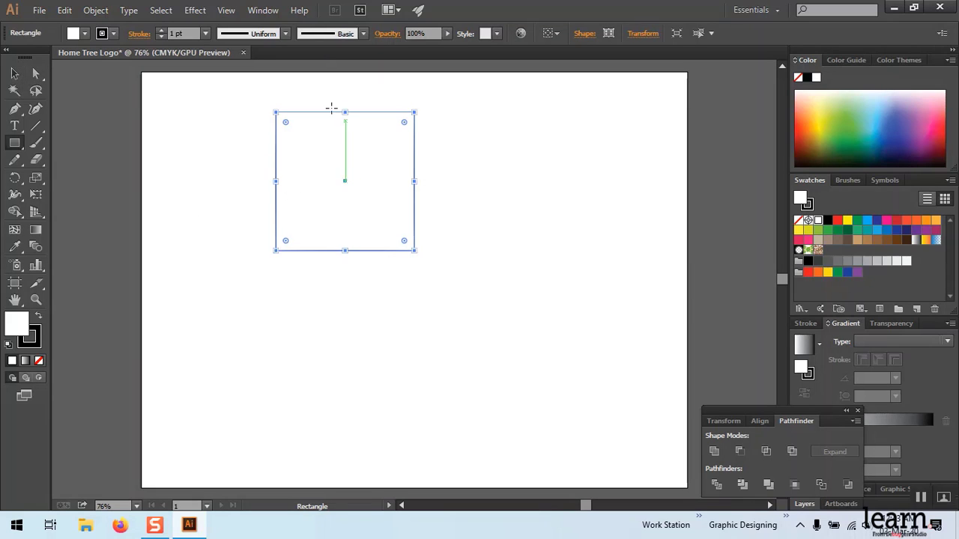
key("v")
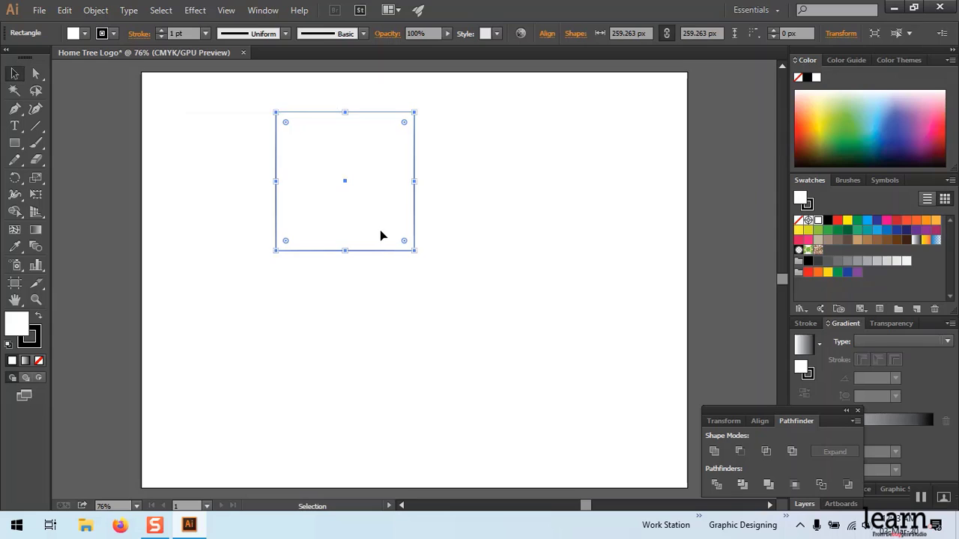
left_click_drag(380, 236, 429, 283)
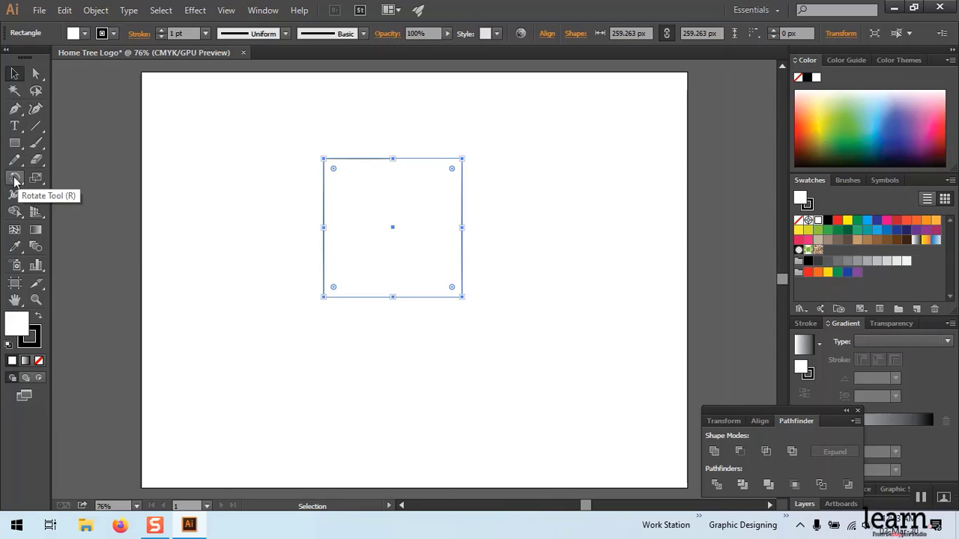
Rotate the square 45° into a diamond with the Rotate tool
double_click(15, 180)
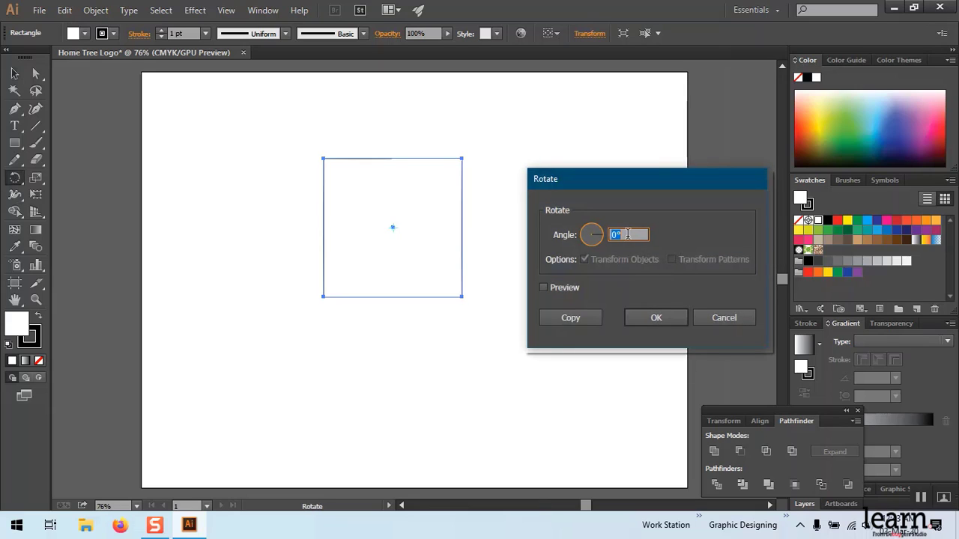
key("BackSpace")
type("45")
left_click(661, 318)
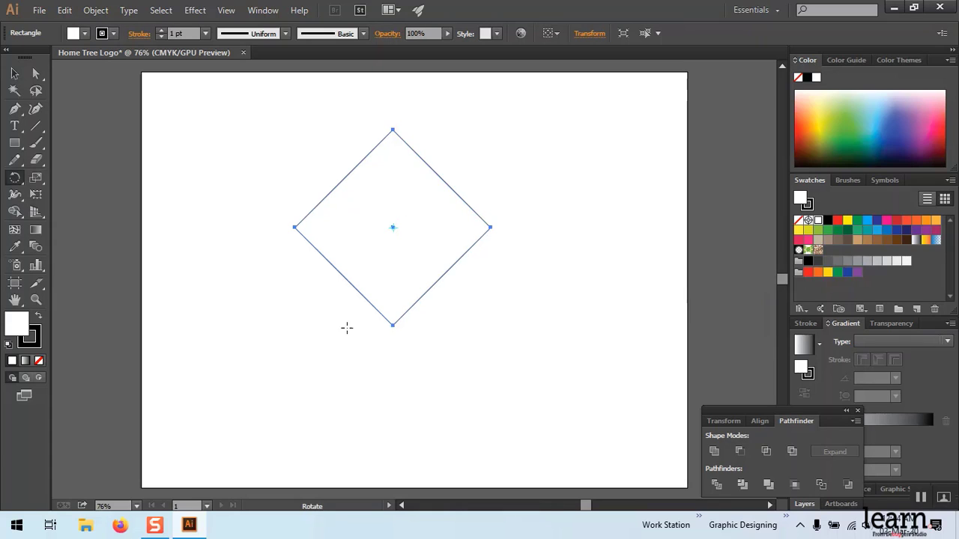
left_click(14, 73)
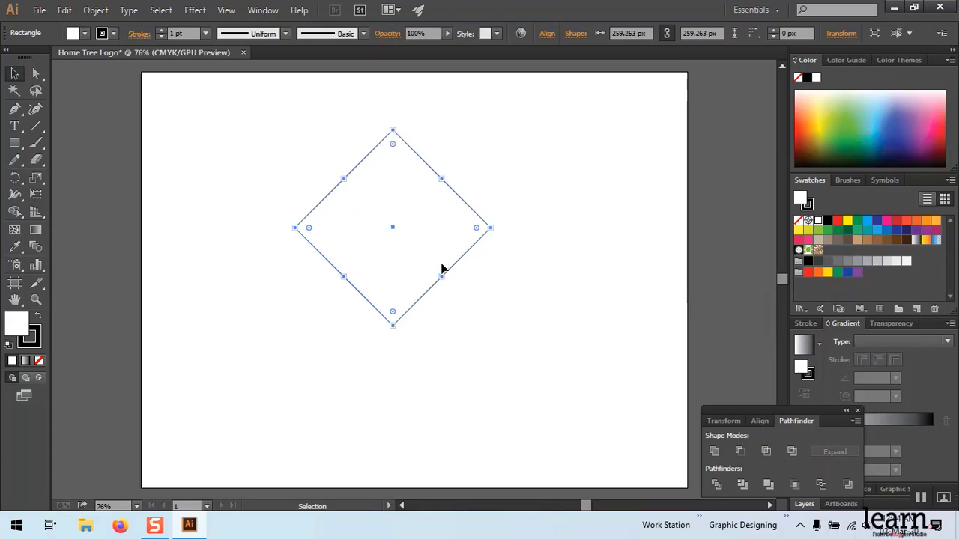
Paste a copy of the diamond in place and try shrinking it from the centre
left_click(64, 10)
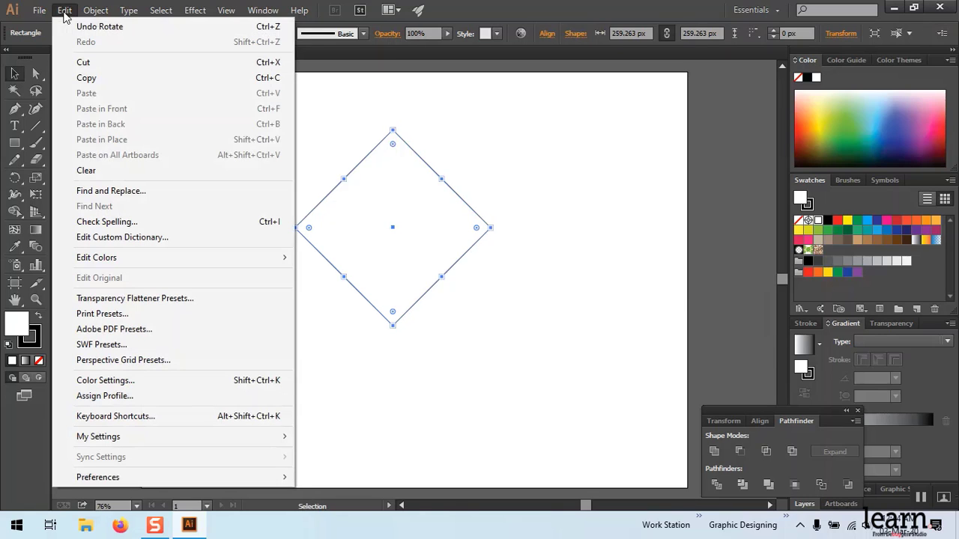
left_click(90, 78)
left_click(65, 11)
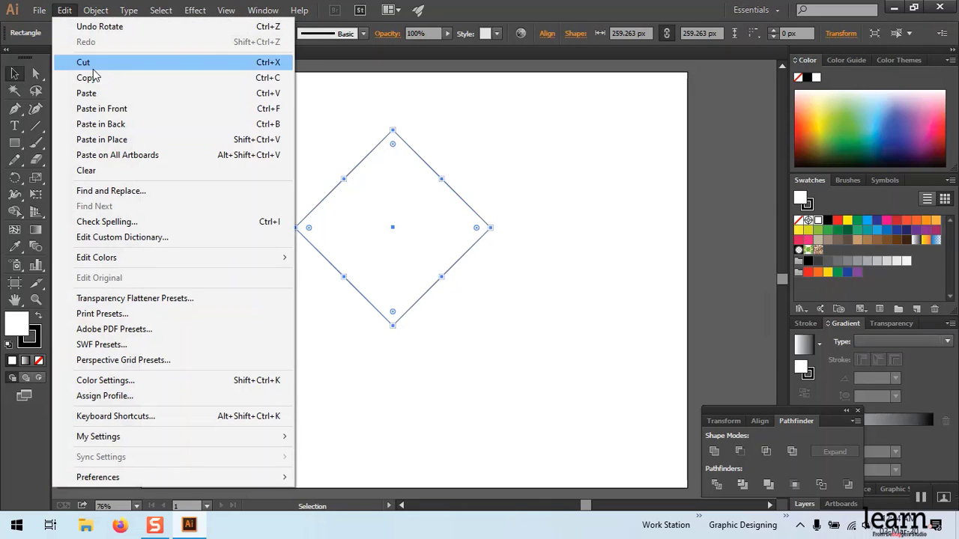
left_click(125, 141)
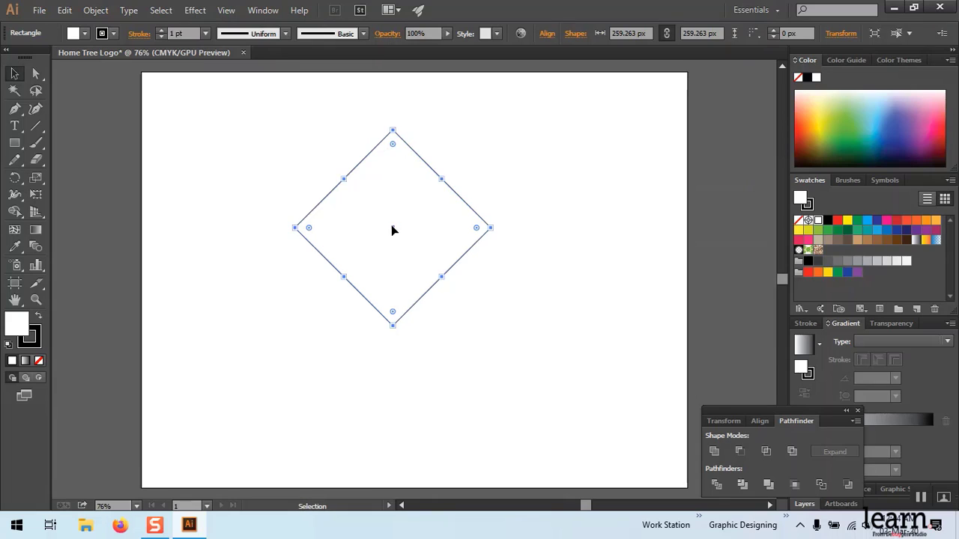
left_click_drag(392, 229, 395, 229)
left_click_drag(492, 228, 470, 232)
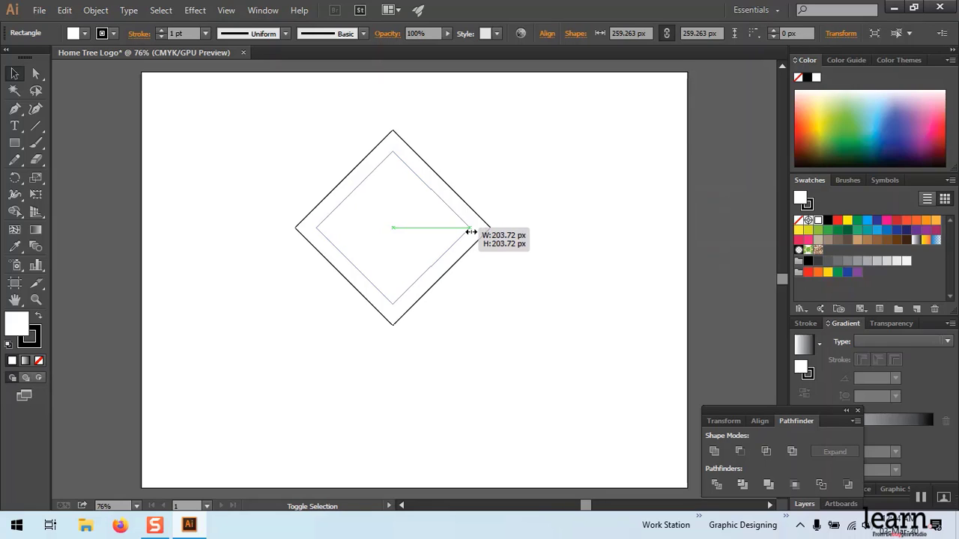
left_click_drag(471, 232, 470, 232)
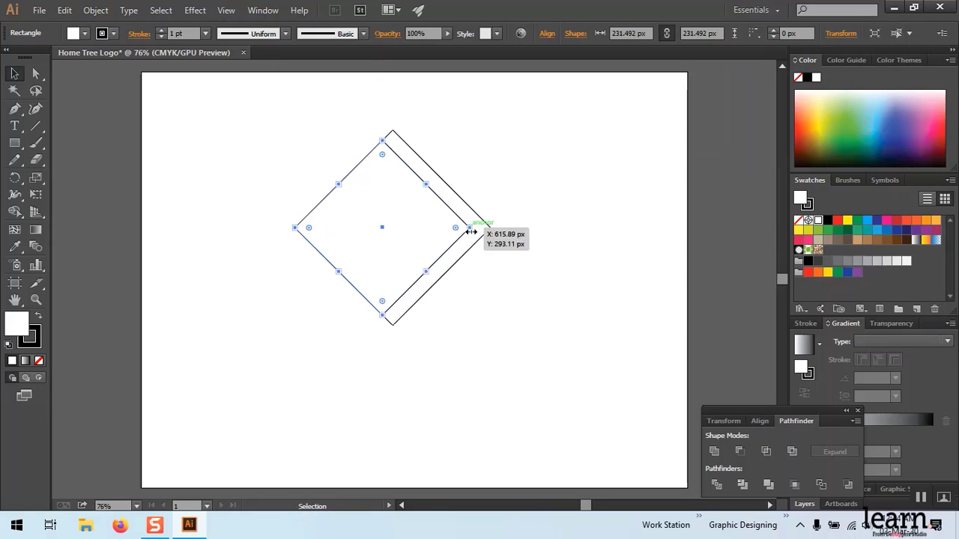
key("a")
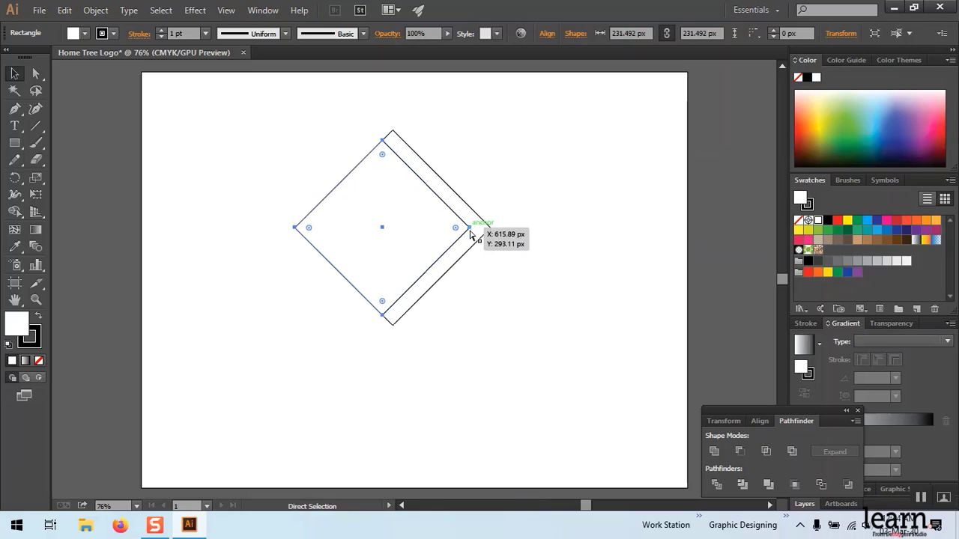
key("v")
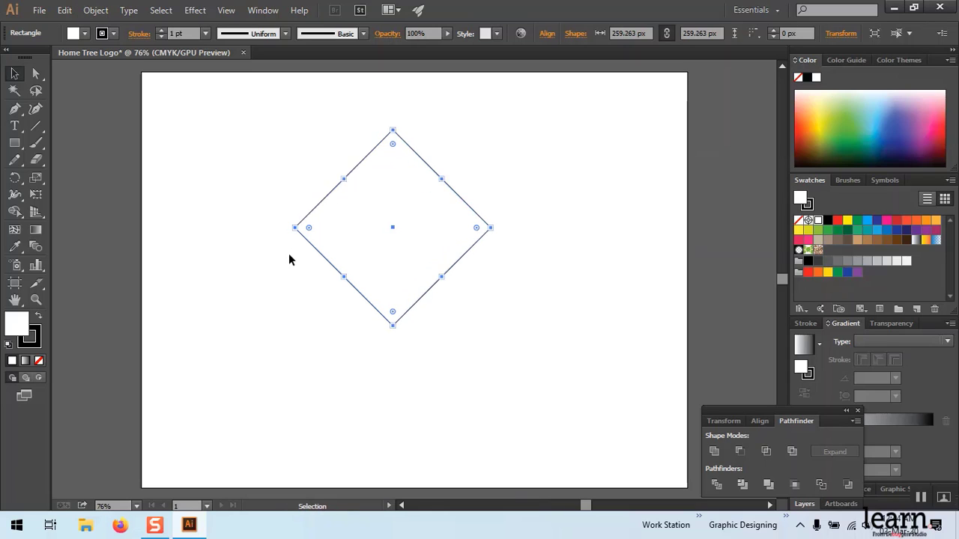
Paste another in-place copy of the diamond and shrink it into a smaller inner diamond
left_click(287, 255)
left_click(328, 242)
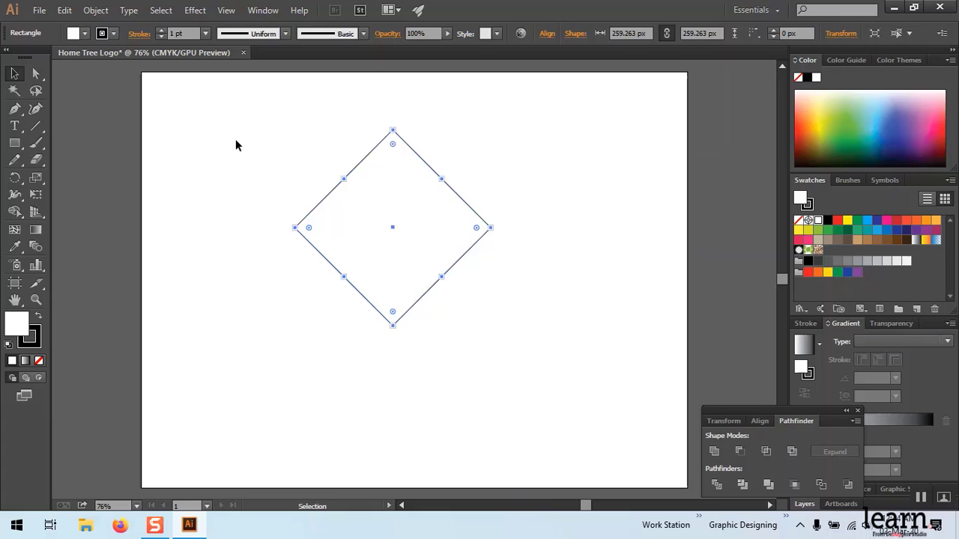
left_click(65, 10)
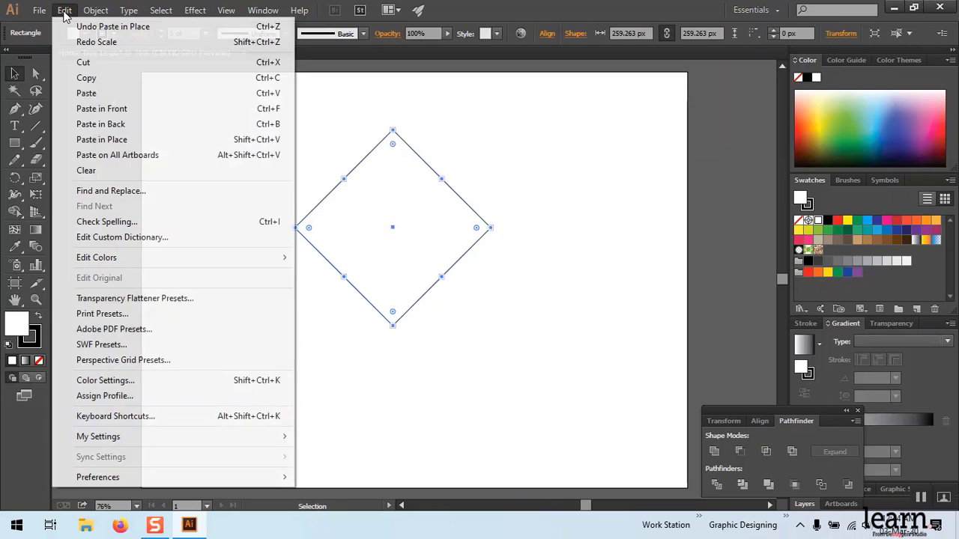
left_click(78, 78)
left_click(66, 12)
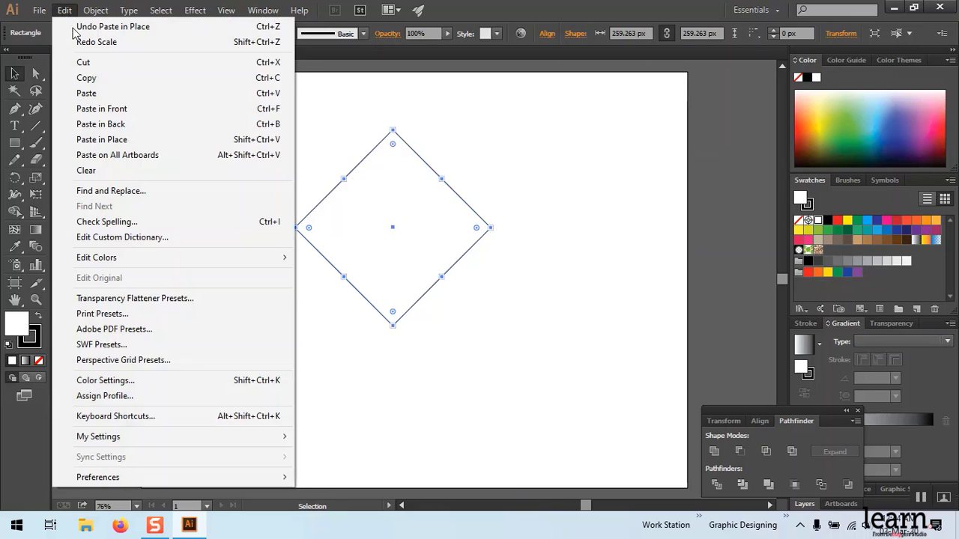
left_click(110, 140)
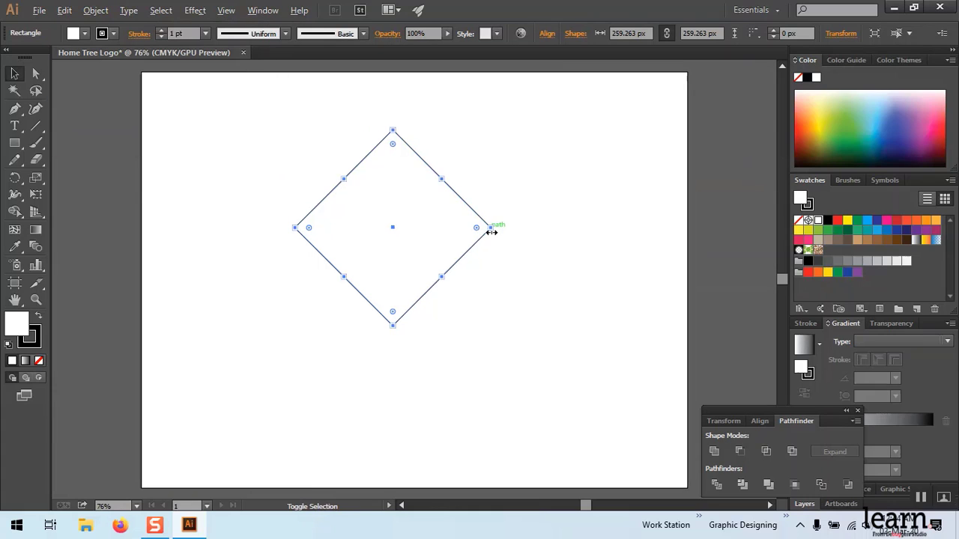
left_click_drag(490, 227, 468, 228)
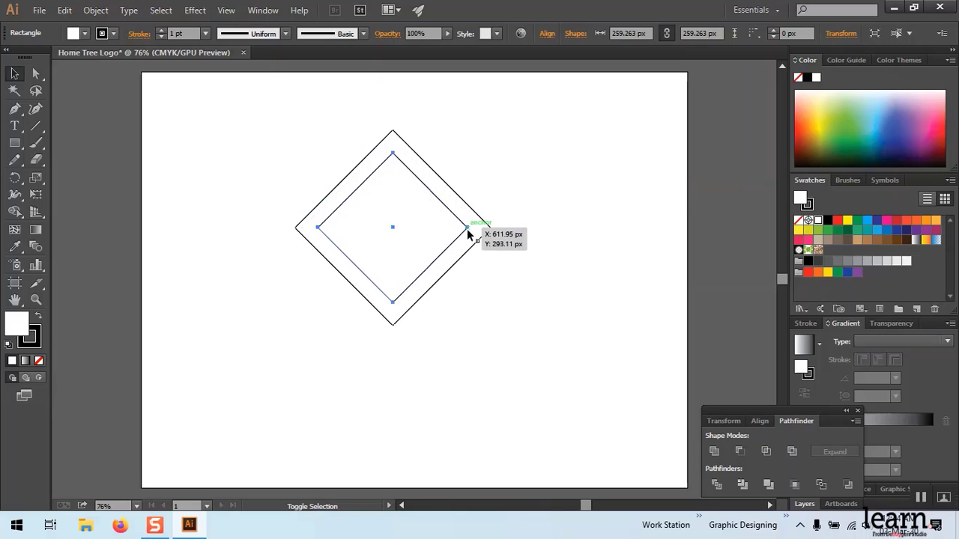
left_click(557, 260)
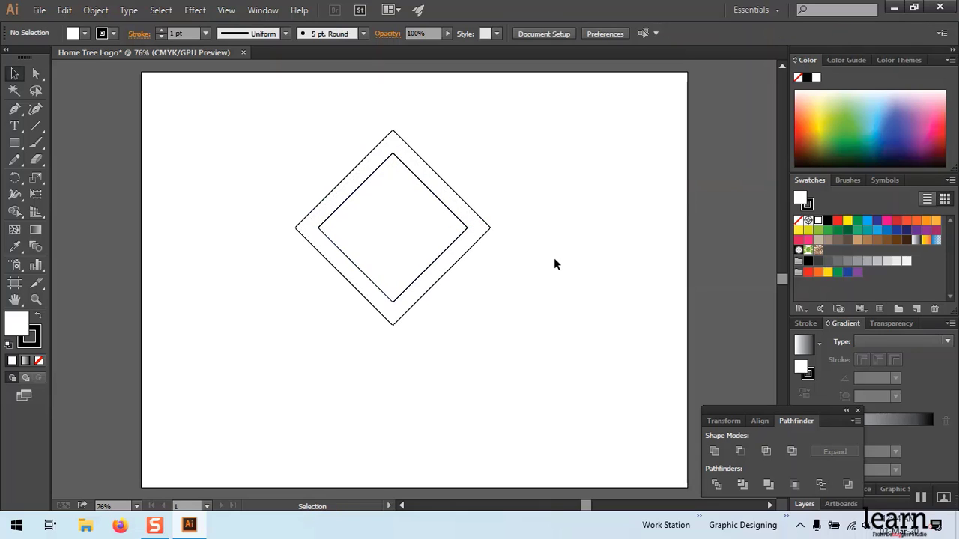
Paste an in-place copy of the inner diamond and shrink it to 173.95 px
left_click(437, 199)
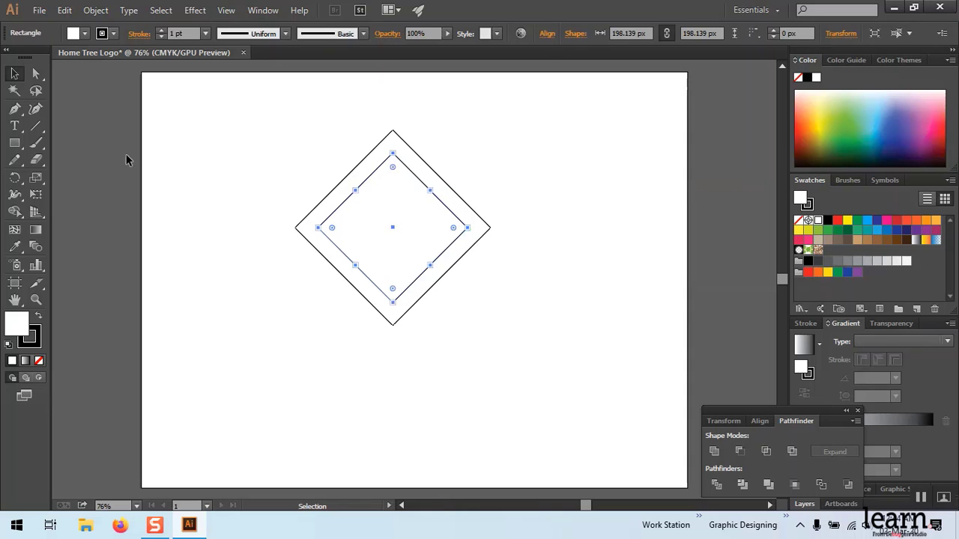
left_click(65, 11)
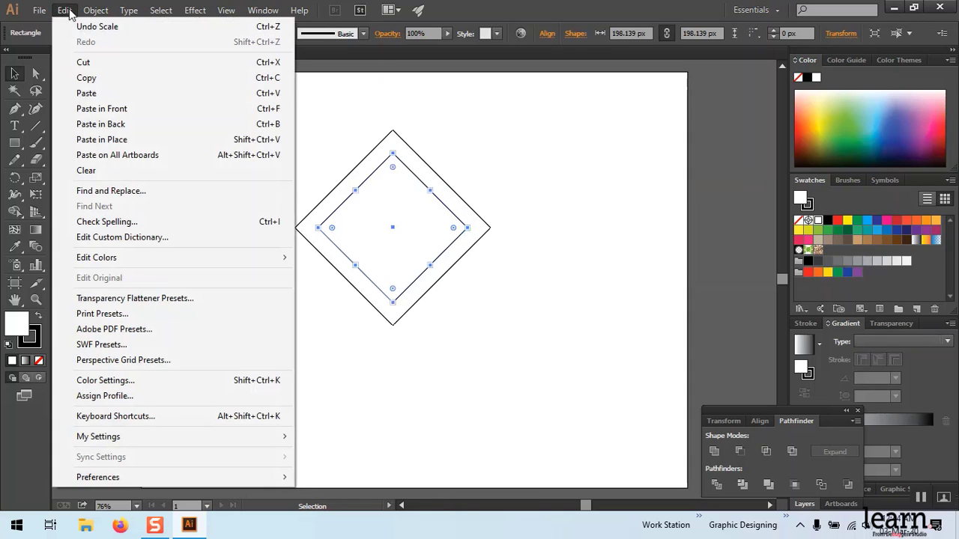
left_click(86, 81)
left_click(63, 10)
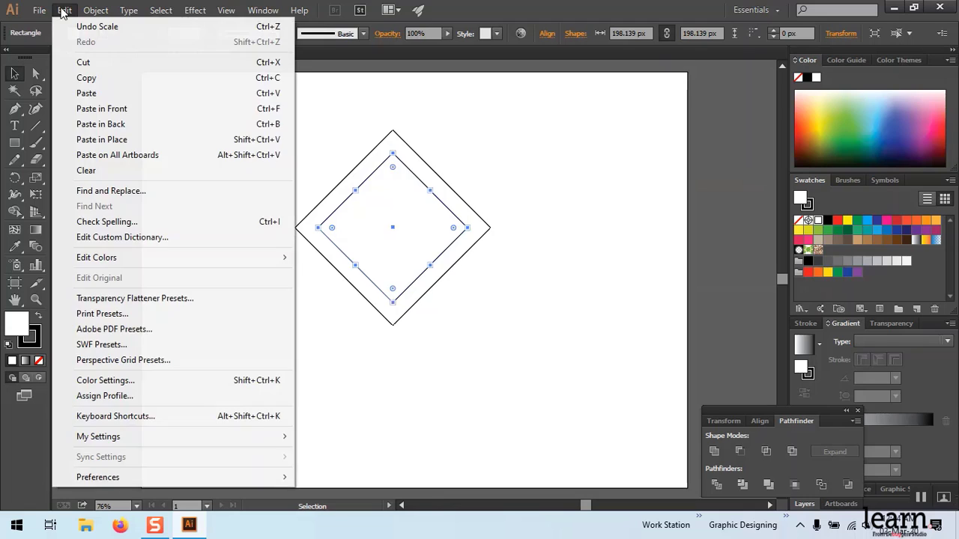
left_click(101, 140)
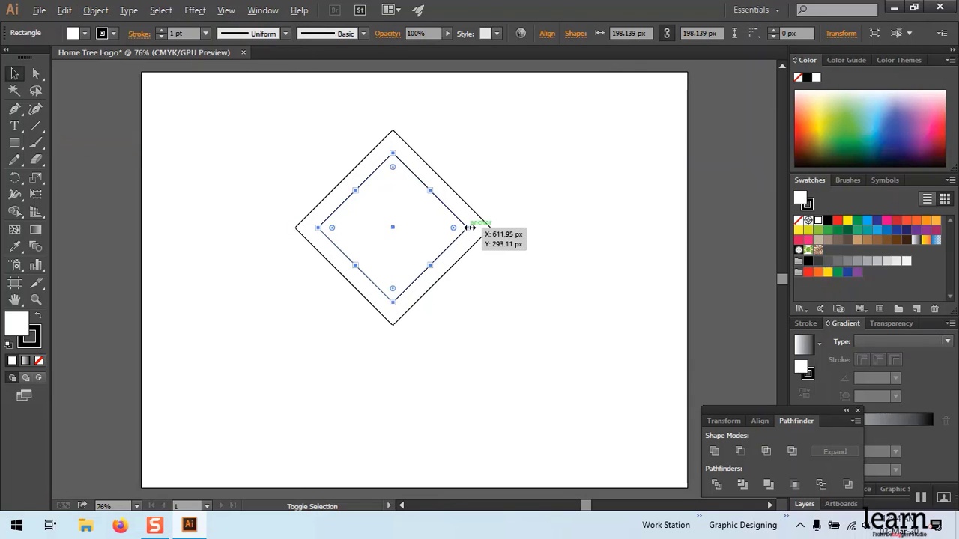
left_click_drag(469, 227, 460, 228)
left_click(542, 230)
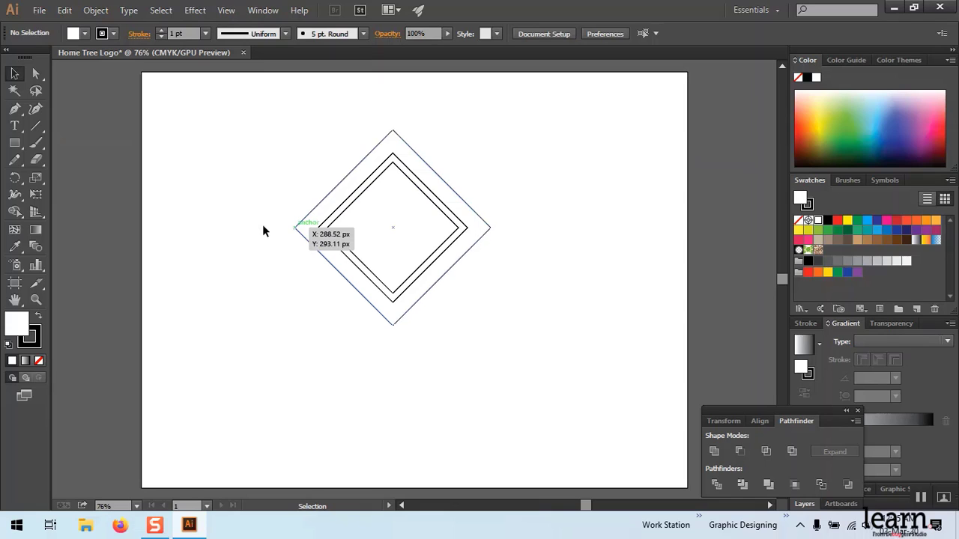
Draw a Pen-tool line across the diamonds' centre past both corners, then select everything
left_click(14, 110)
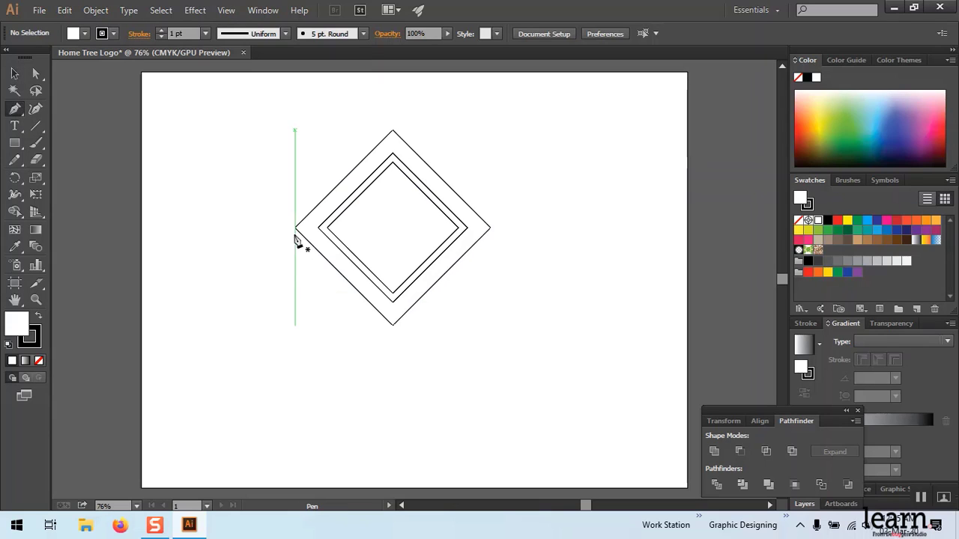
left_click(252, 228)
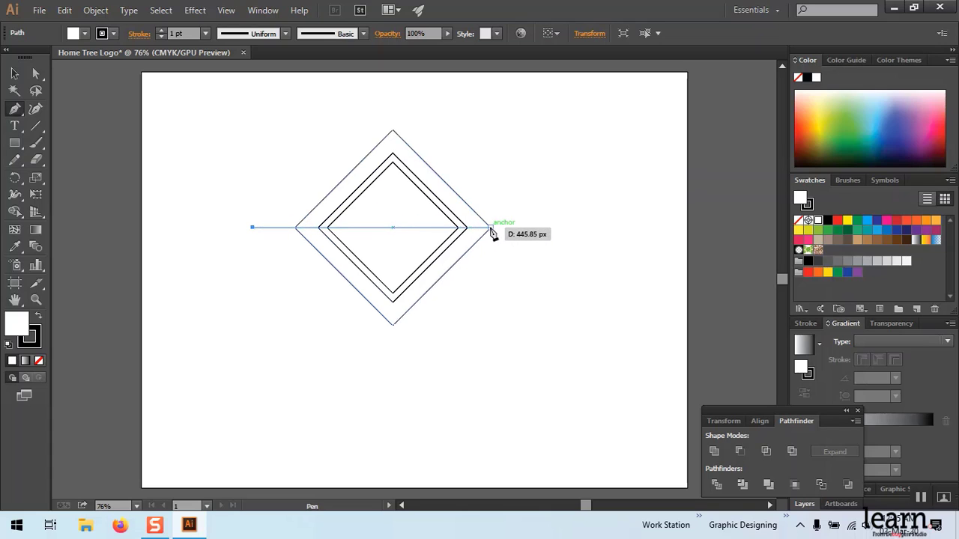
left_click(539, 228)
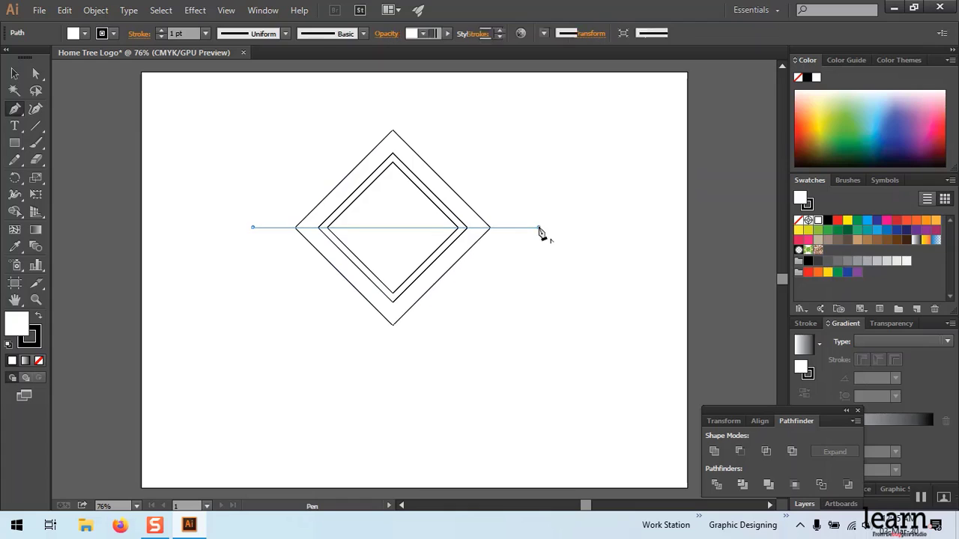
key("Escape")
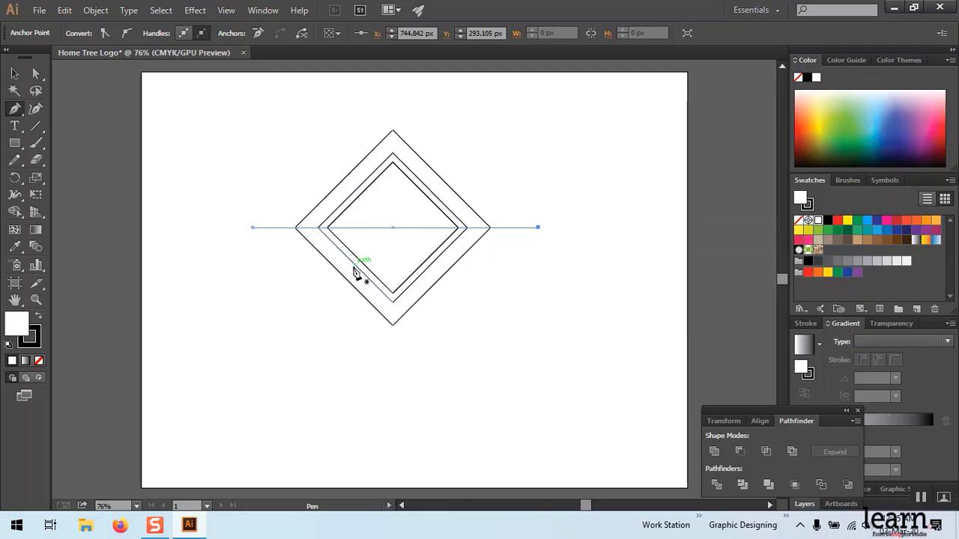
left_click(15, 74)
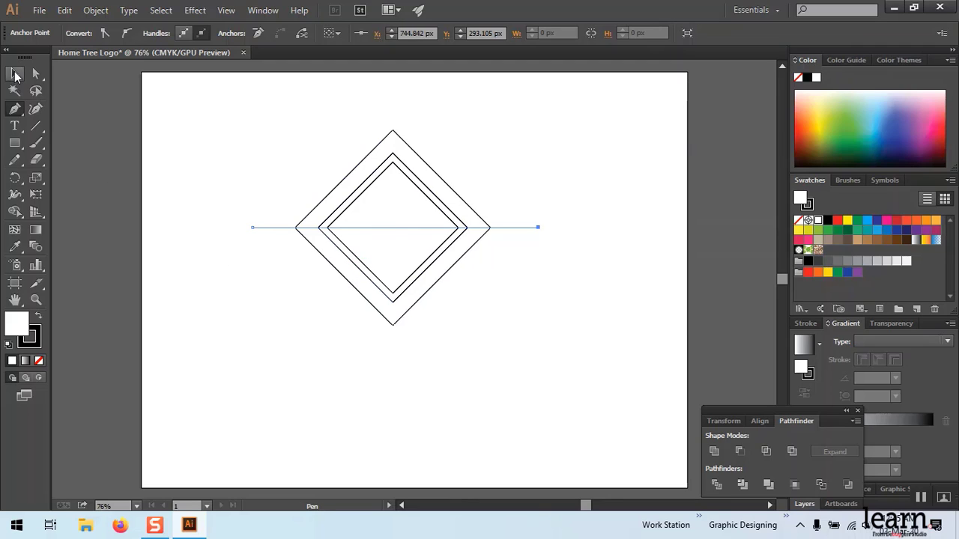
left_click(218, 262)
left_click_drag(198, 363, 591, 124)
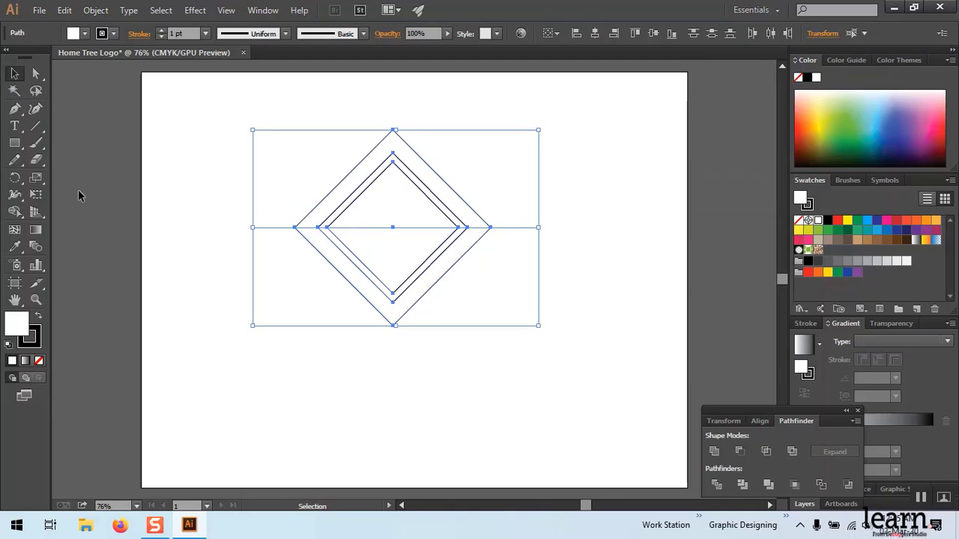
left_click(16, 213)
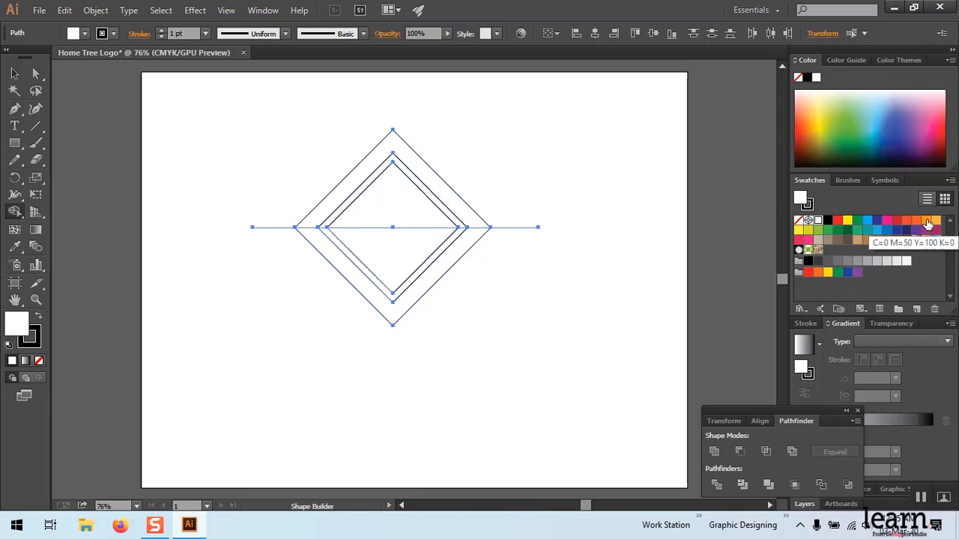
left_click(928, 225)
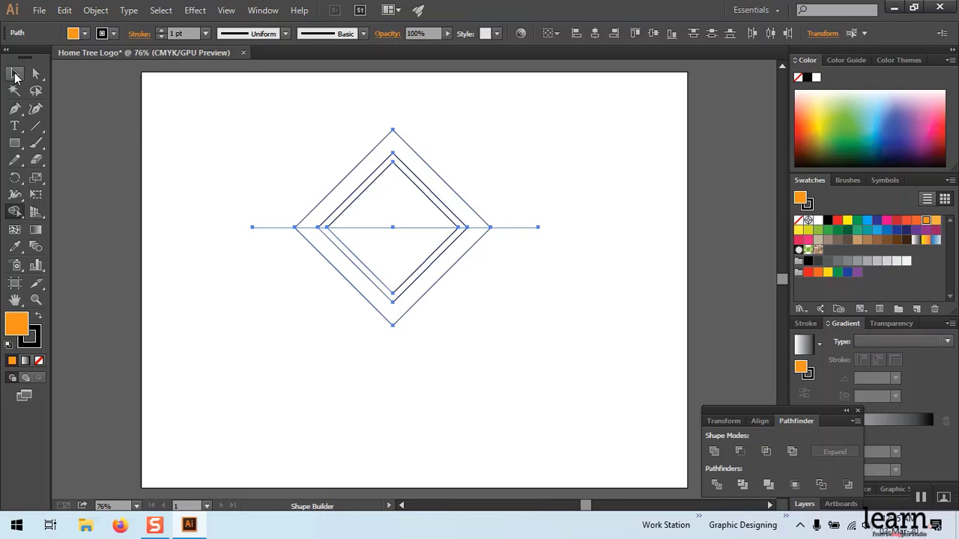
left_click(15, 73)
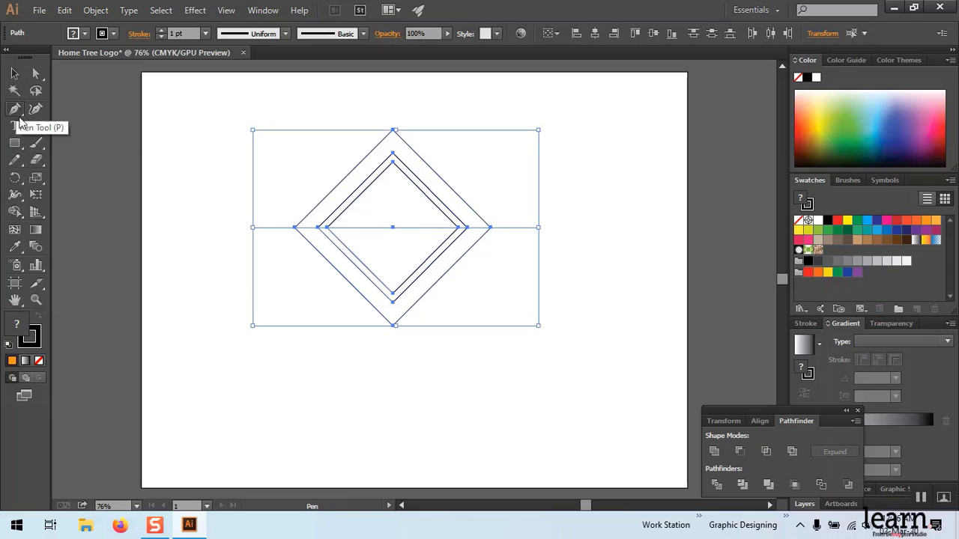
left_click(14, 109)
left_click(15, 73)
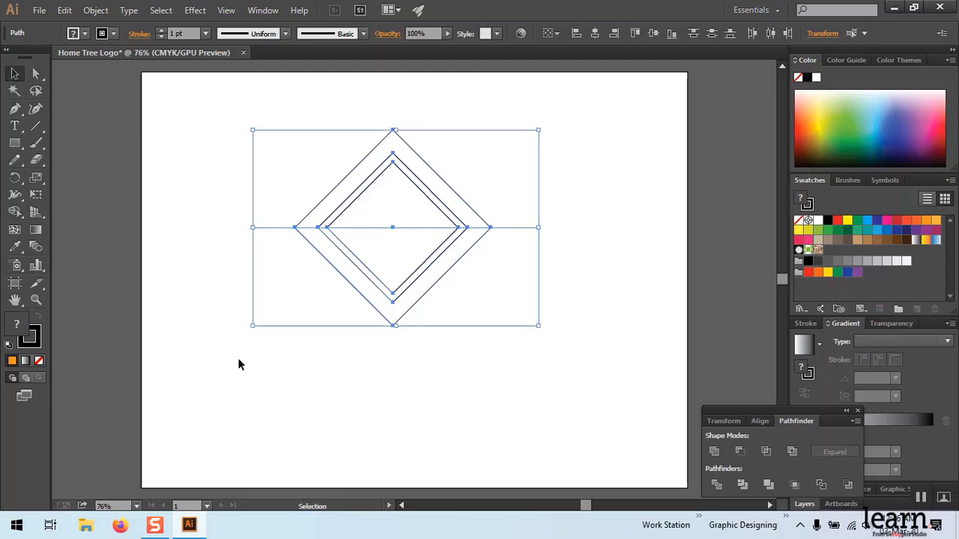
left_click(251, 376)
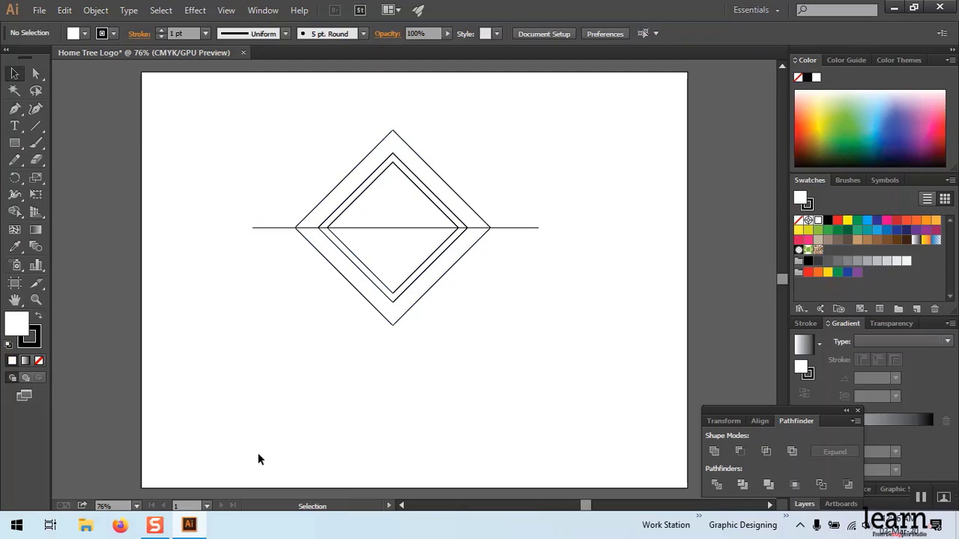
Draw a three-point roof peak in the inner diamond's top half, then select all artwork
left_click(14, 111)
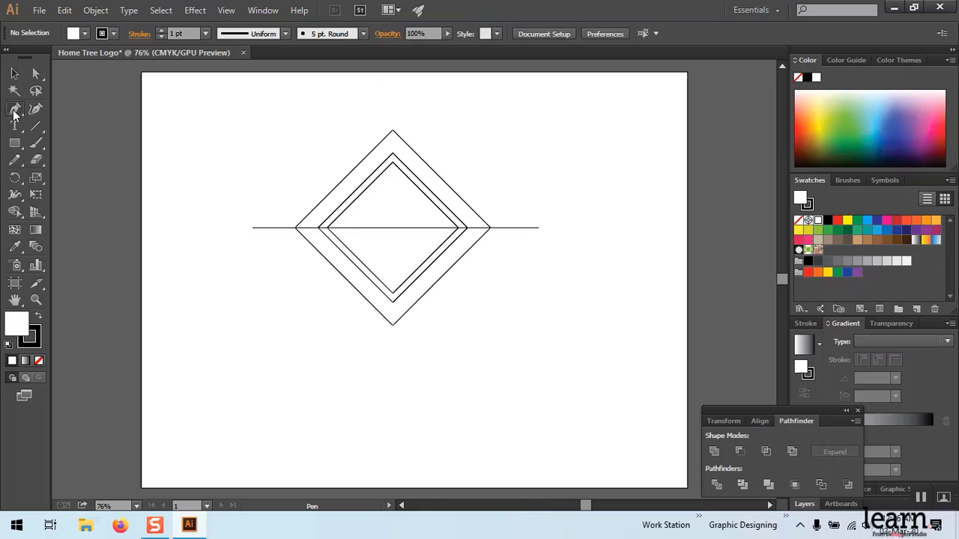
left_click(360, 194)
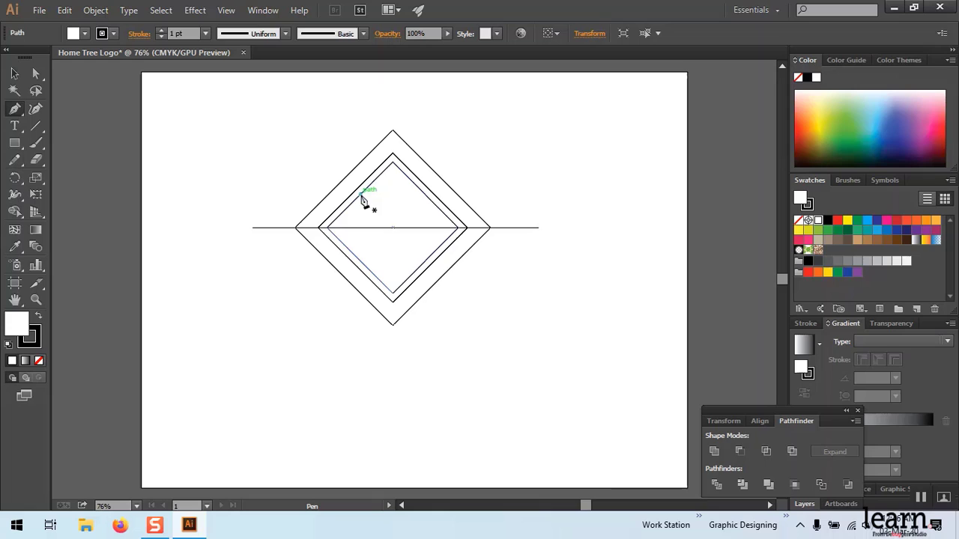
left_click(392, 174)
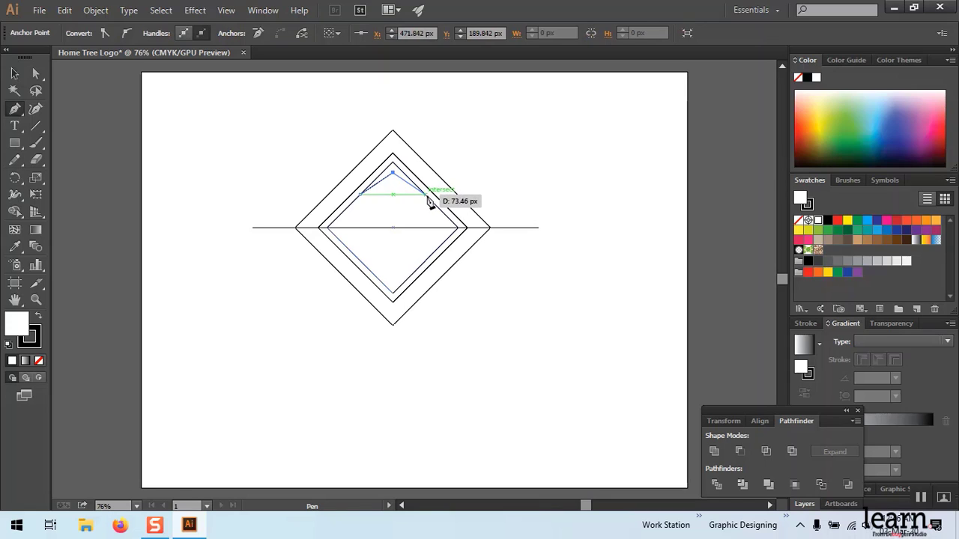
left_click(425, 196)
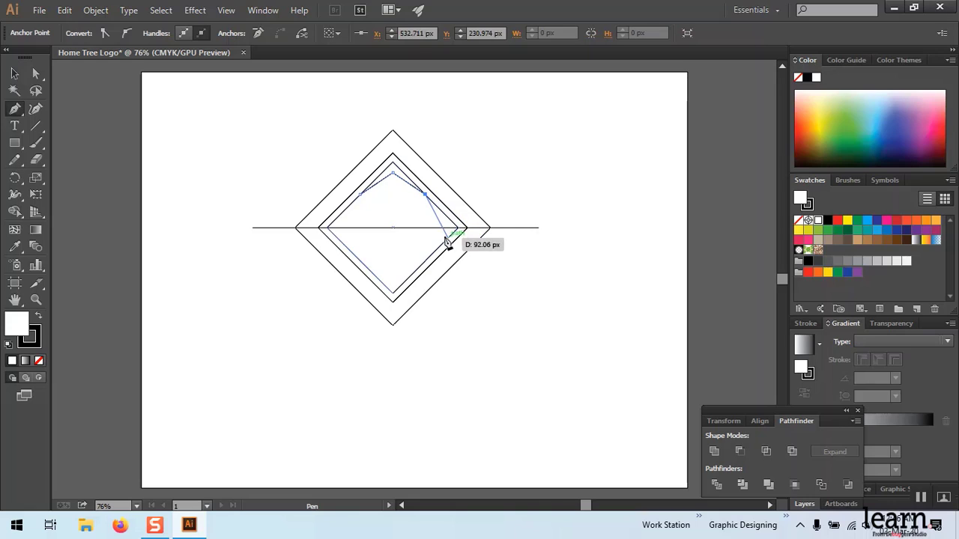
left_click(14, 74)
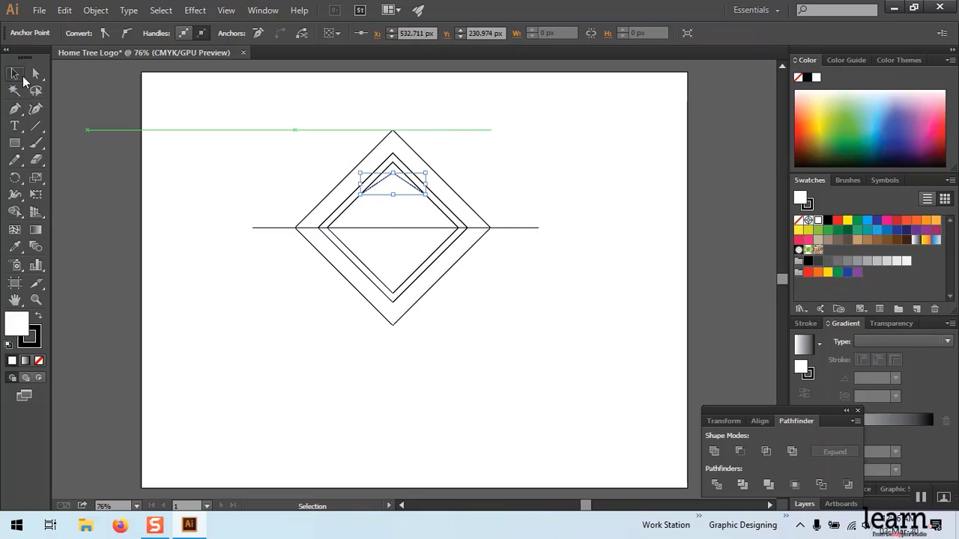
left_click(164, 107)
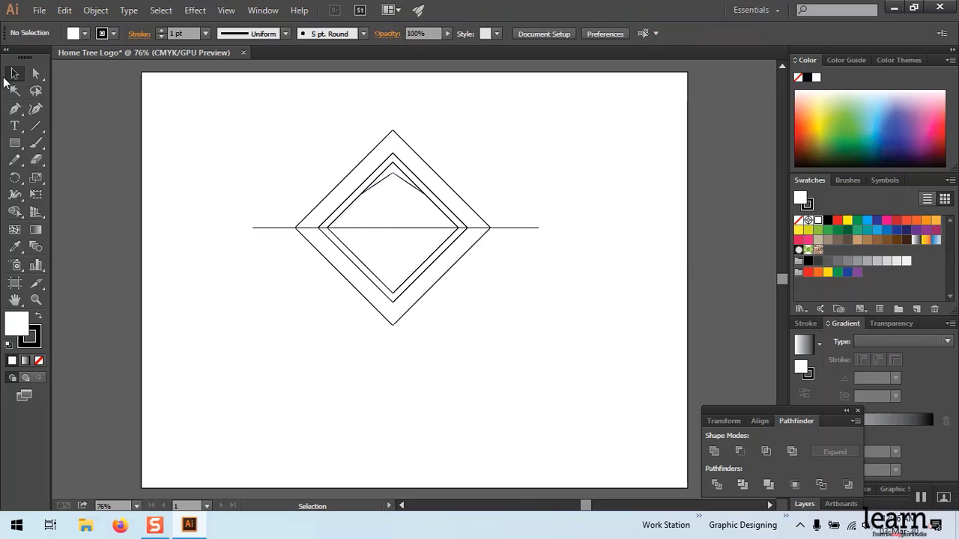
left_click_drag(186, 345, 613, 120)
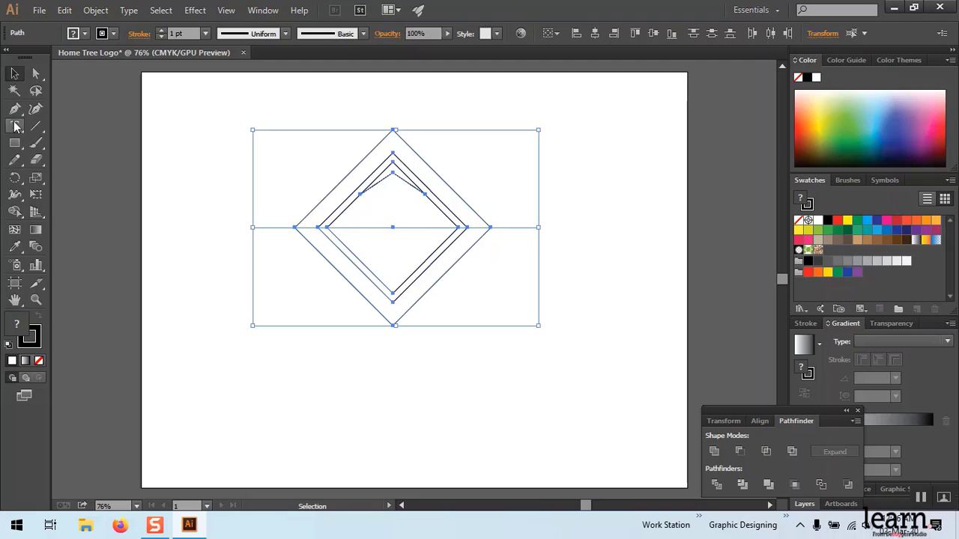
Fill the outer diamond's upper band and the sliver above the roof orange with Shape Builder
left_click(16, 212)
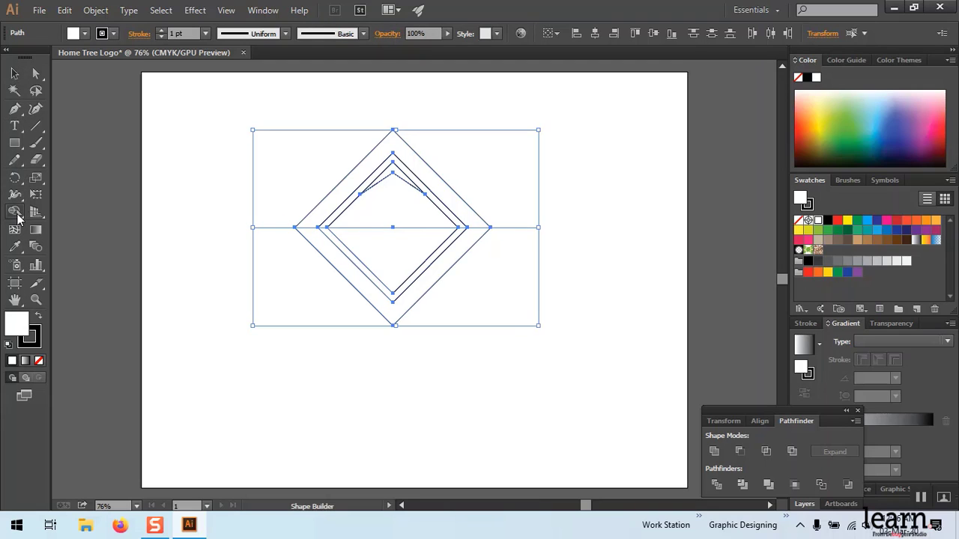
left_click(927, 221)
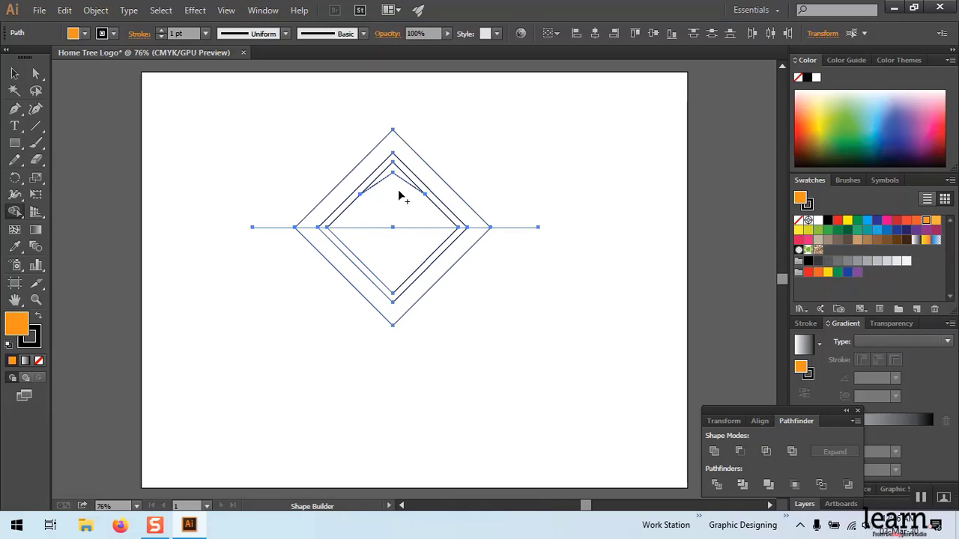
left_click(360, 178)
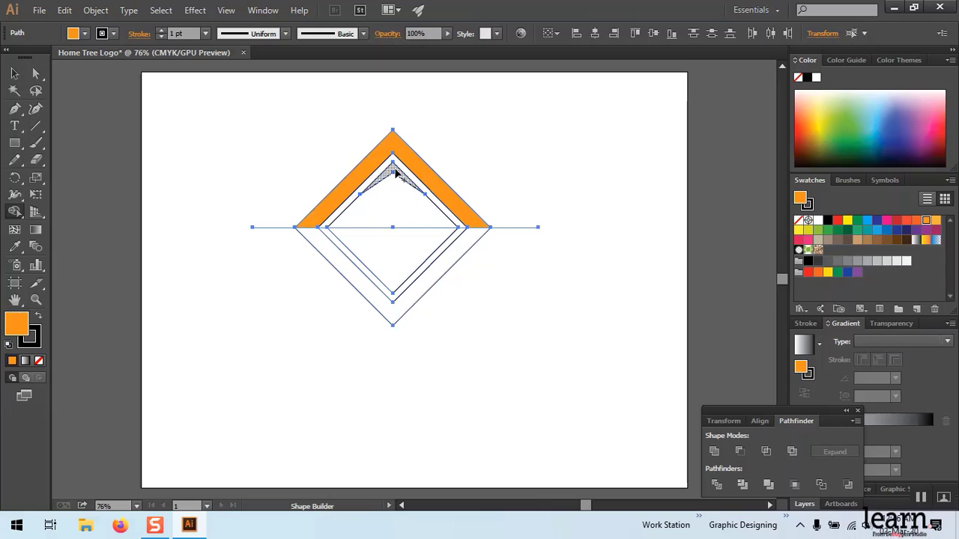
left_click(396, 172)
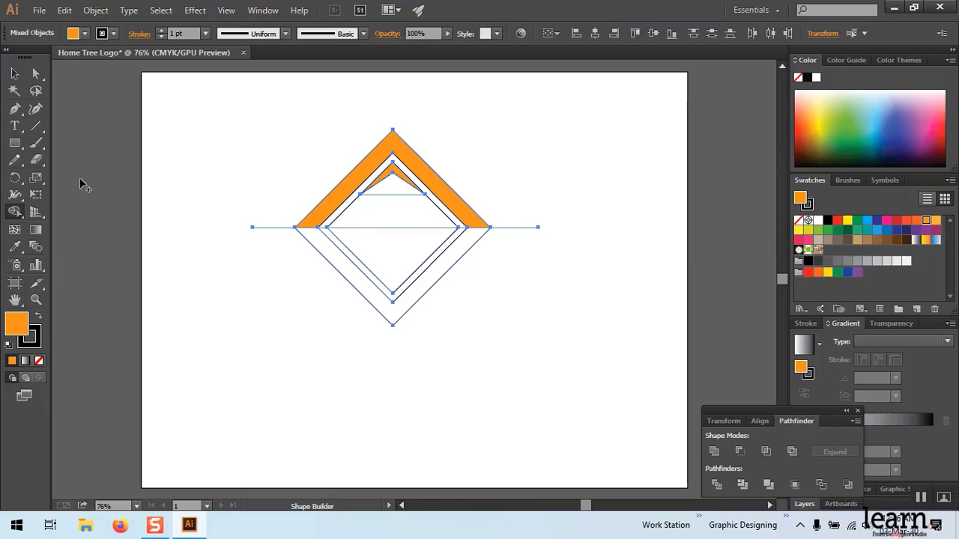
Move the orange roof band and small inner triangle to the artboard's upper right
left_click(15, 72)
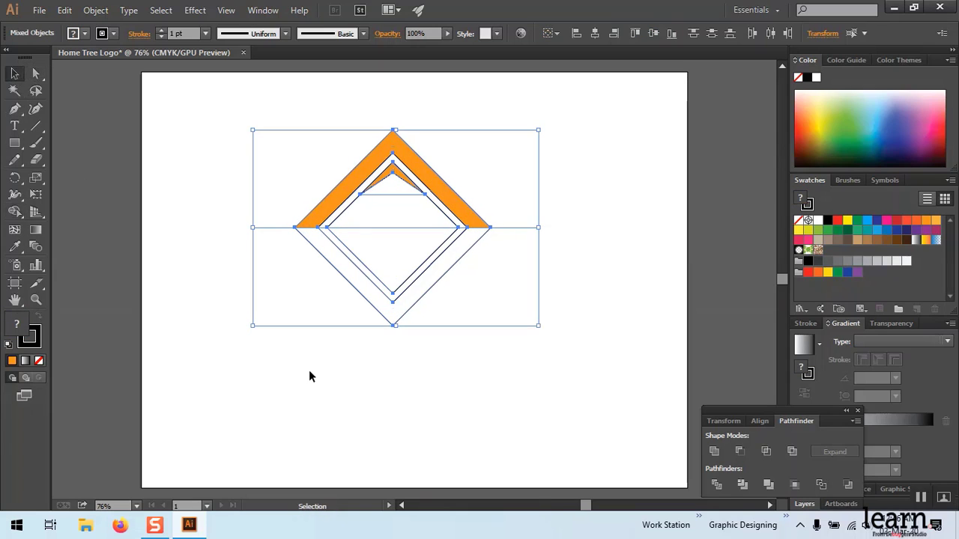
left_click(262, 403)
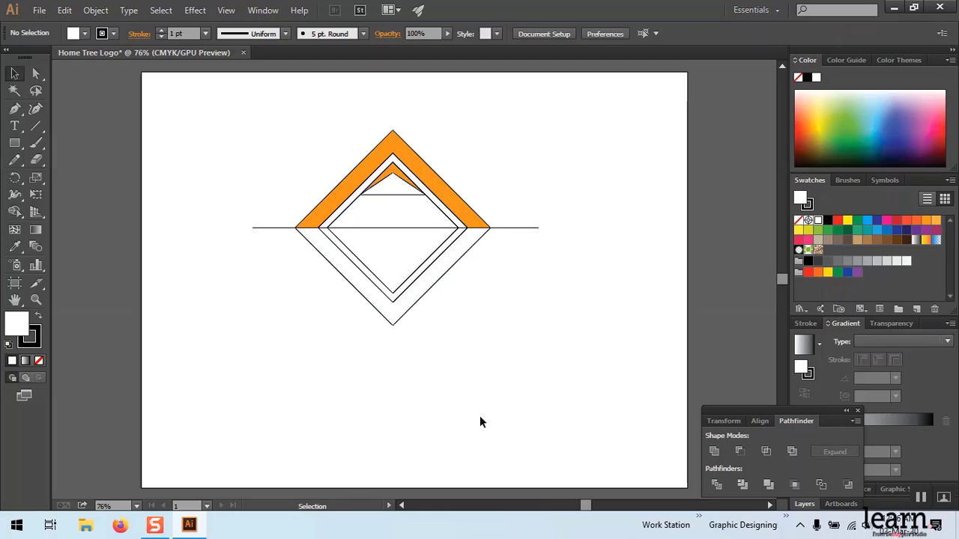
left_click(352, 187)
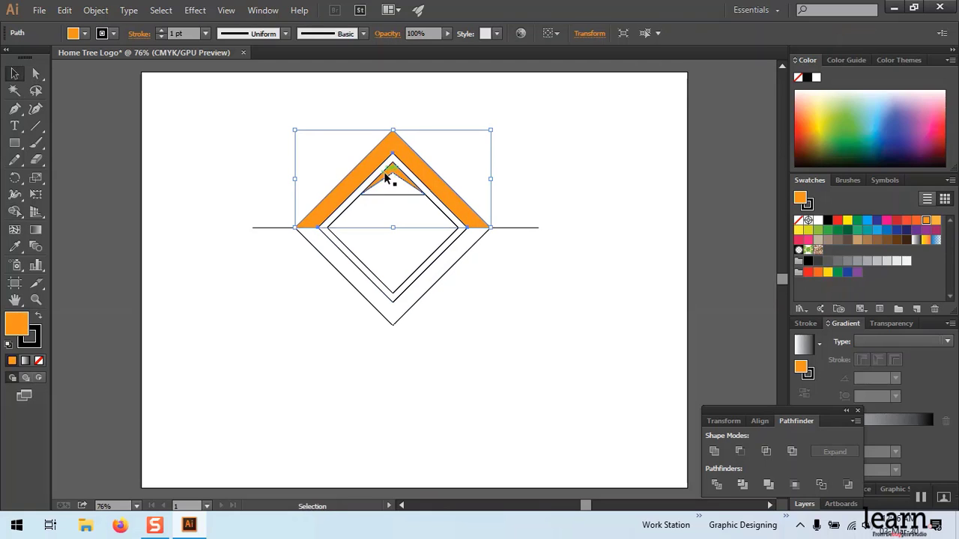
left_click(385, 177, "shift")
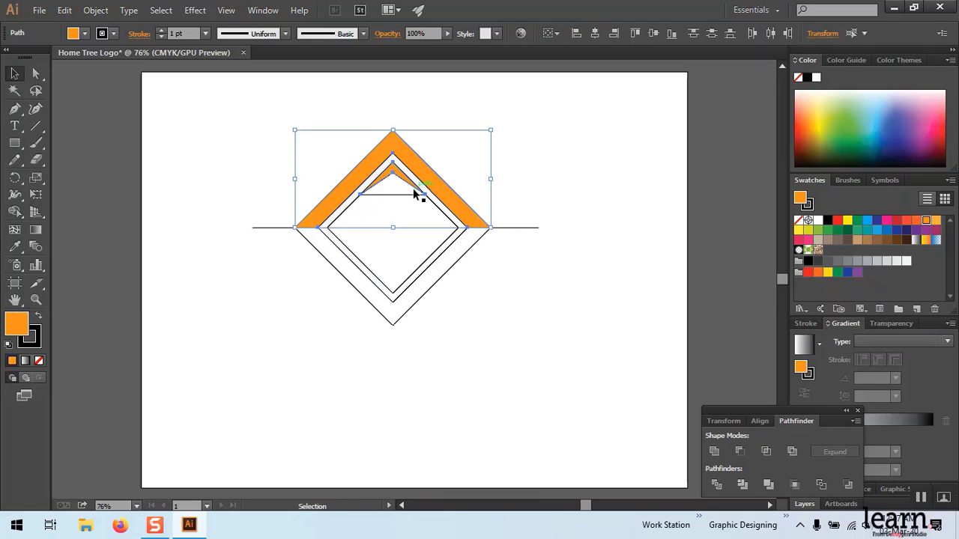
left_click_drag(417, 194, 615, 154)
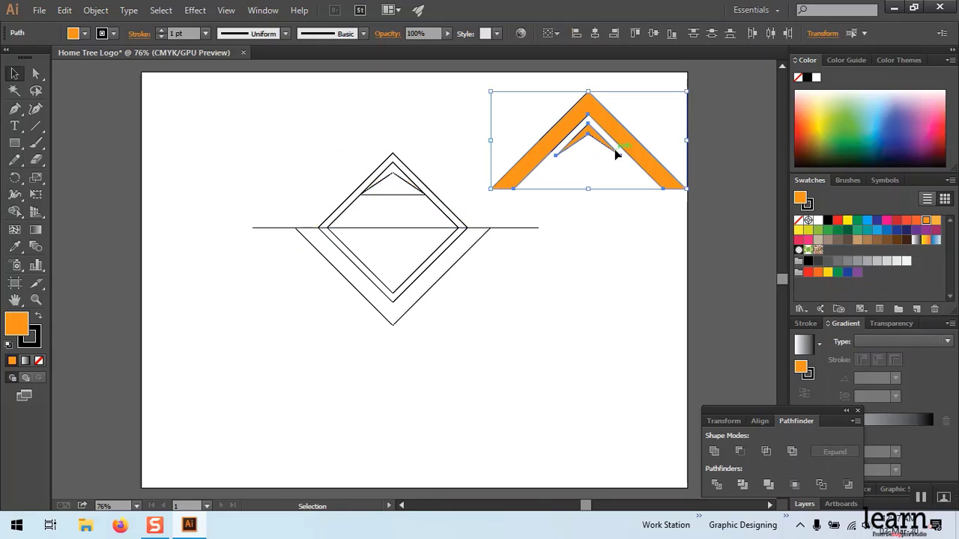
Delete the diamond outlines and both horizontal line stubs
left_click(611, 292)
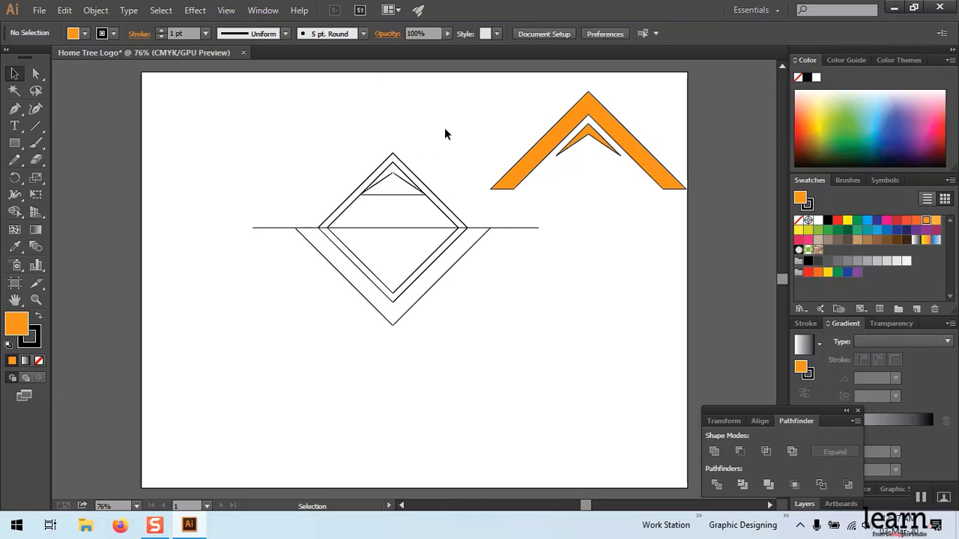
left_click_drag(445, 129, 313, 338)
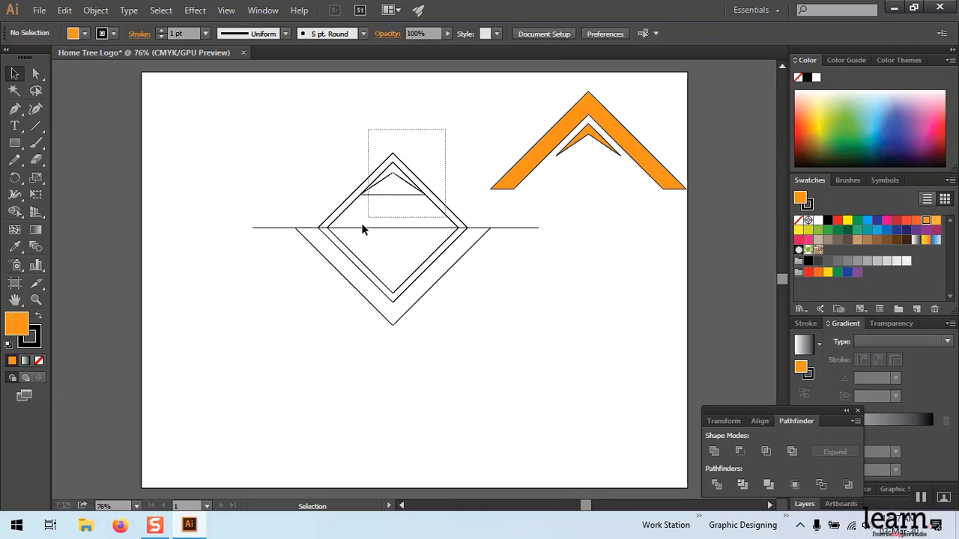
left_click(314, 338)
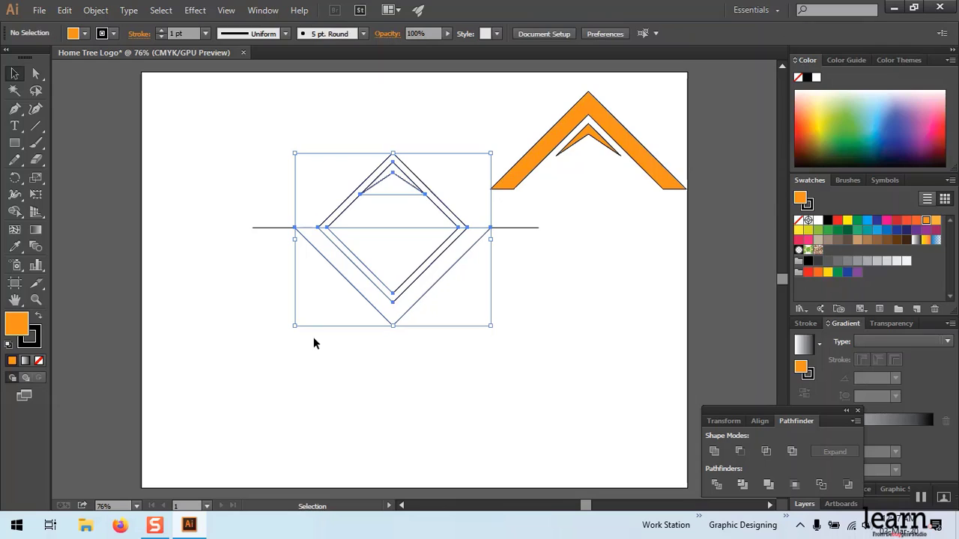
key("Delete")
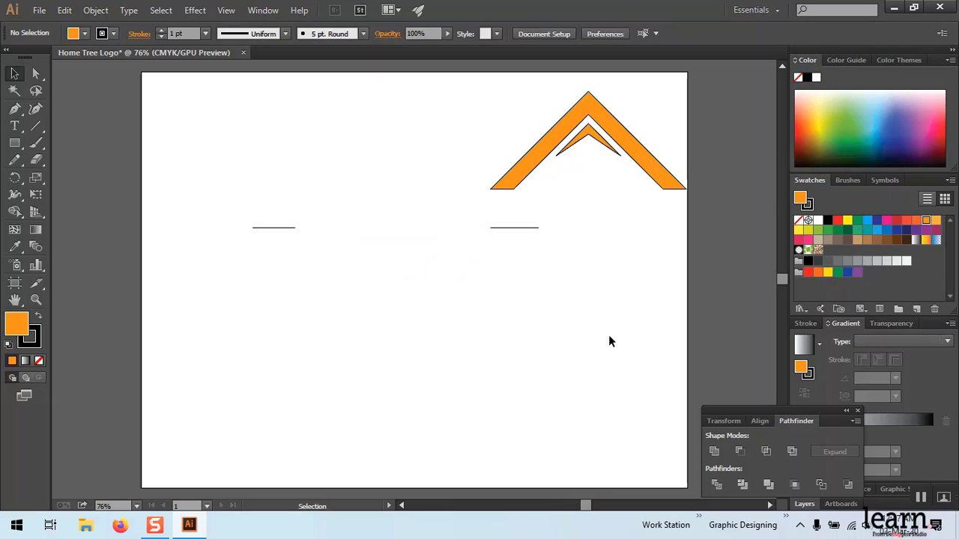
left_click(522, 229)
key("Delete")
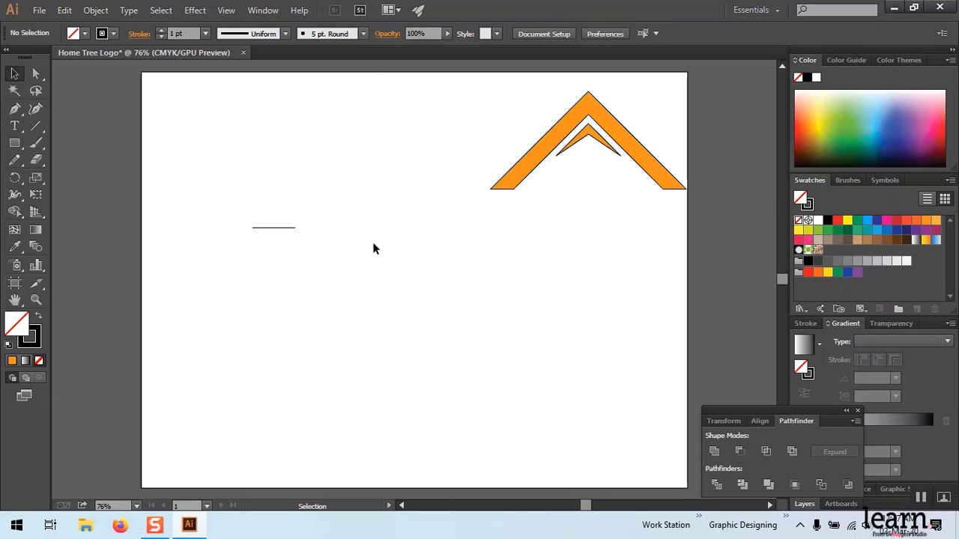
left_click(279, 230)
key("Delete")
Move both orange chevrons back toward the page centre
left_click(544, 140)
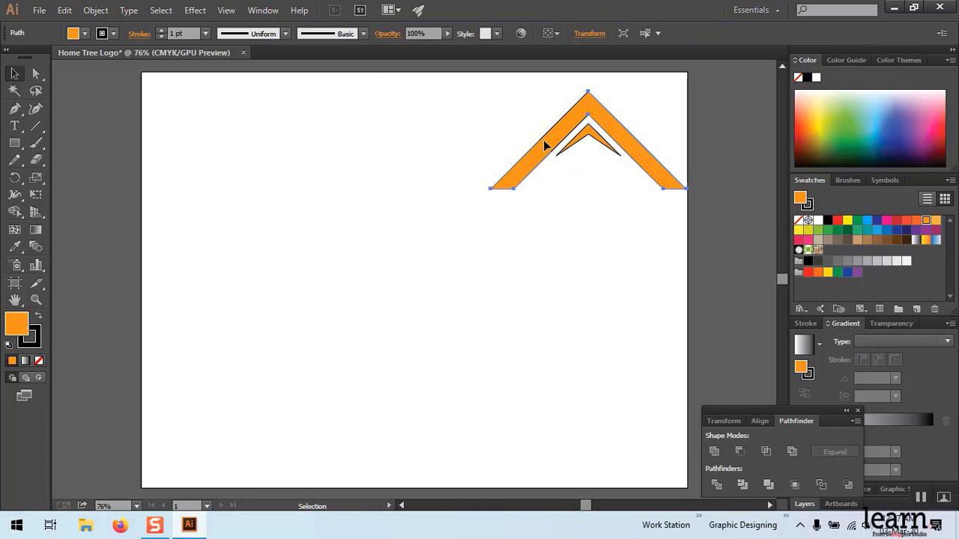
left_click(600, 141, "shift")
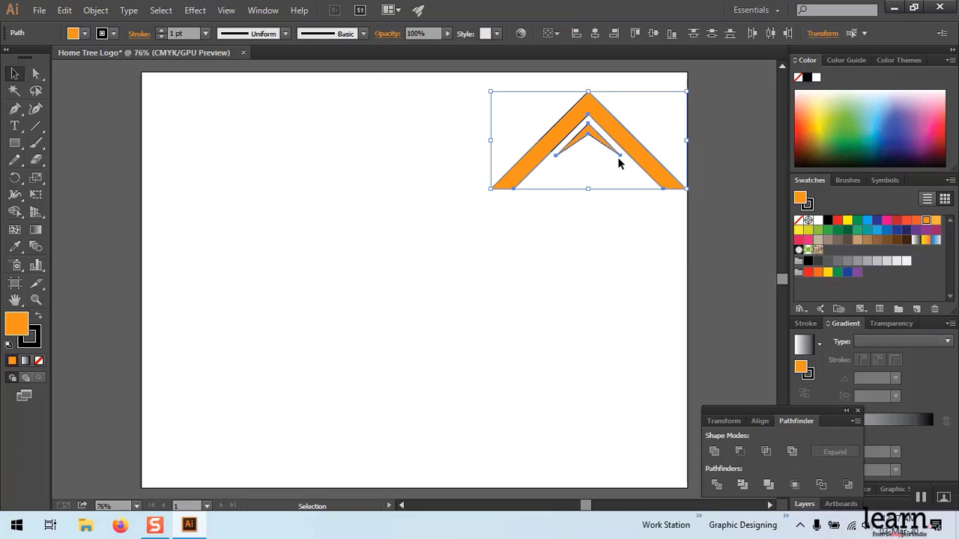
left_click_drag(628, 160, 429, 182)
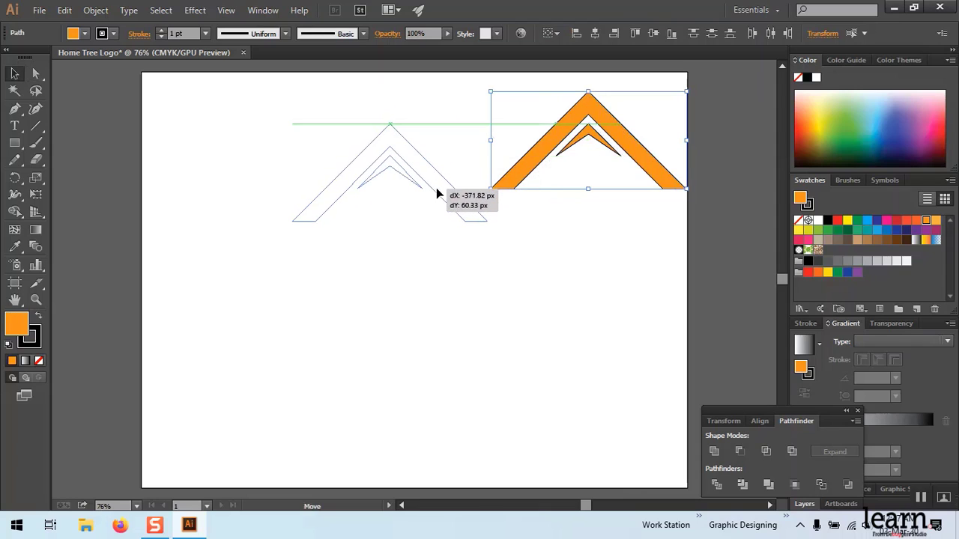
left_click_drag(429, 179, 430, 193)
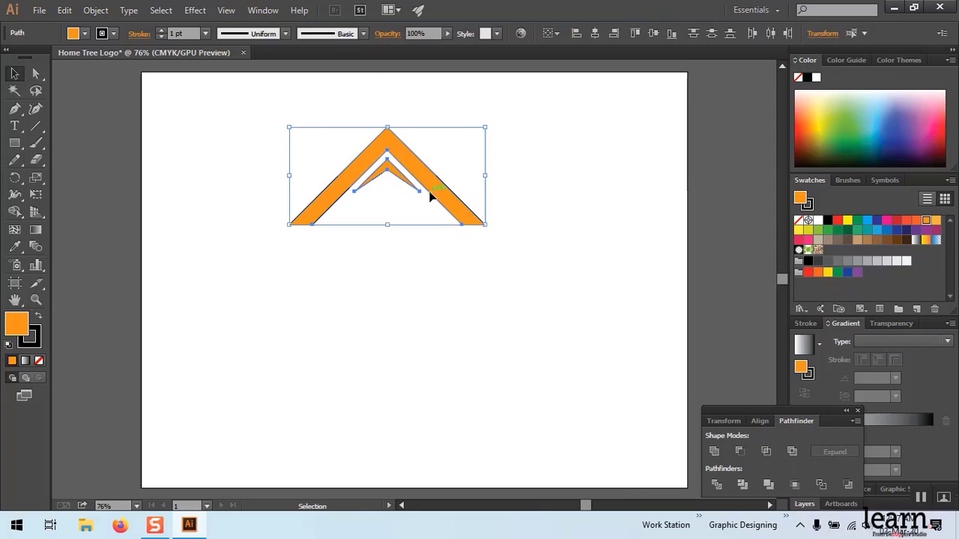
left_click(515, 311)
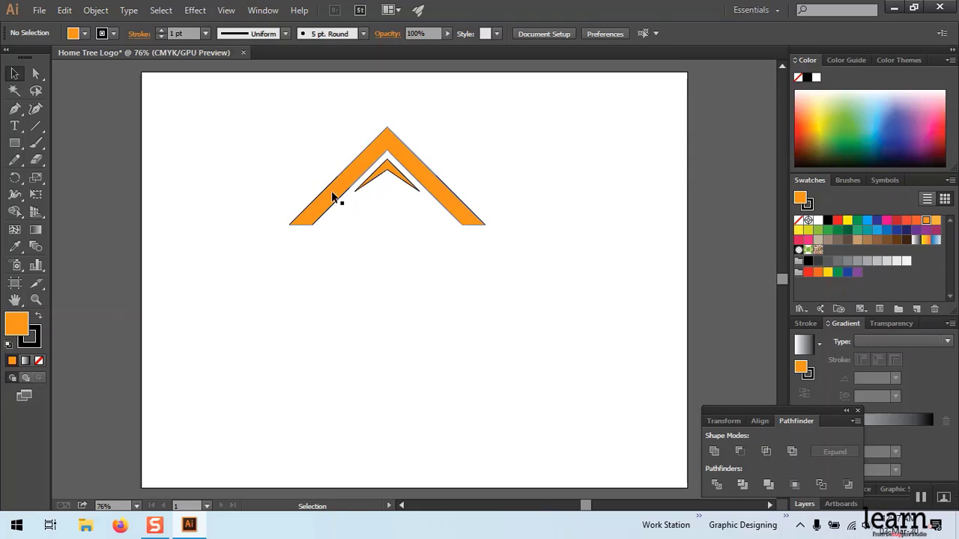
left_click(39, 361)
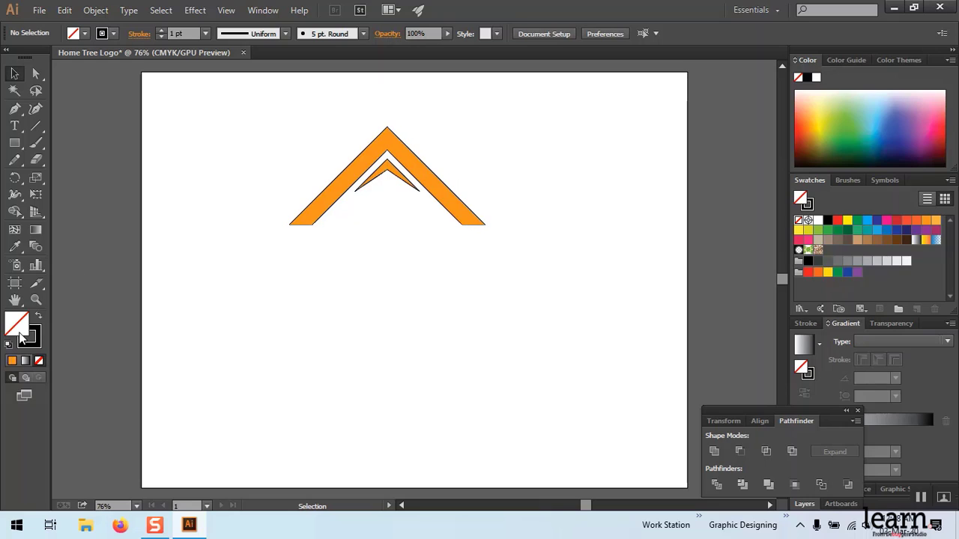
left_click(12, 360)
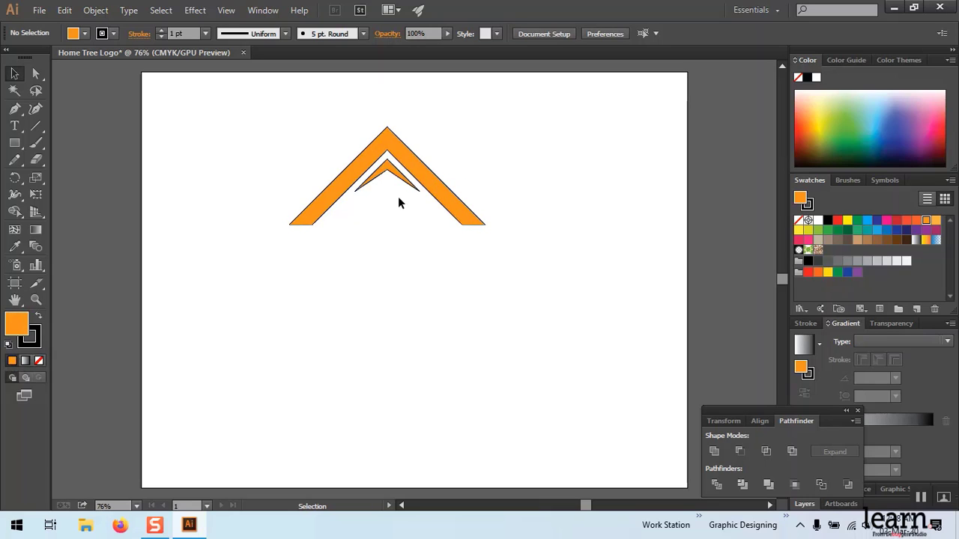
Zoom in on the roof and draw a small chimney rectangle on its right slope
left_click(15, 144)
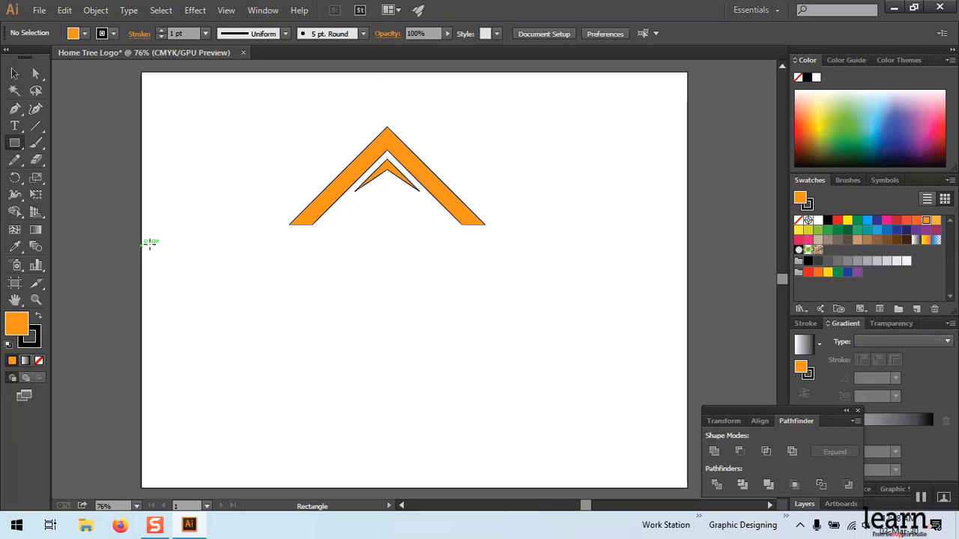
key("z")
left_click(416, 179)
left_click(412, 304)
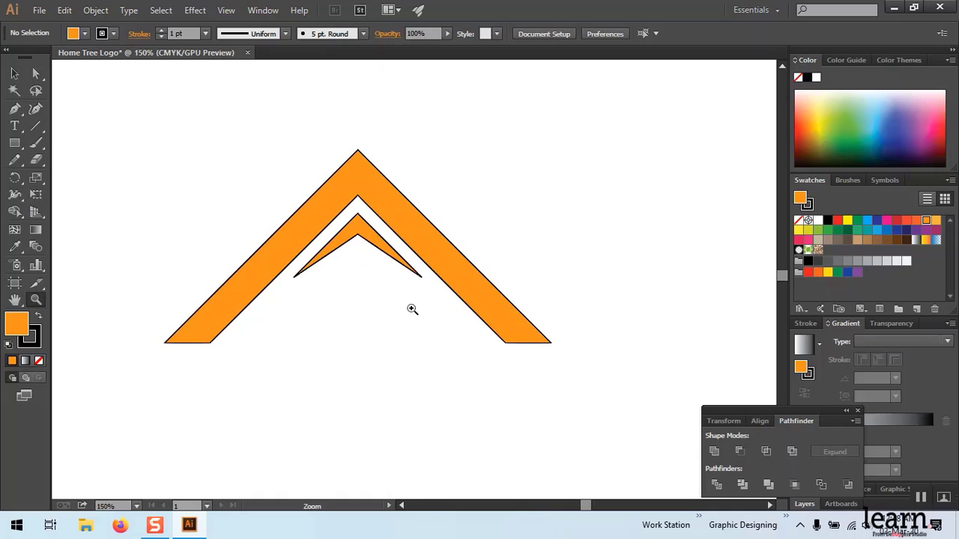
left_click(15, 144)
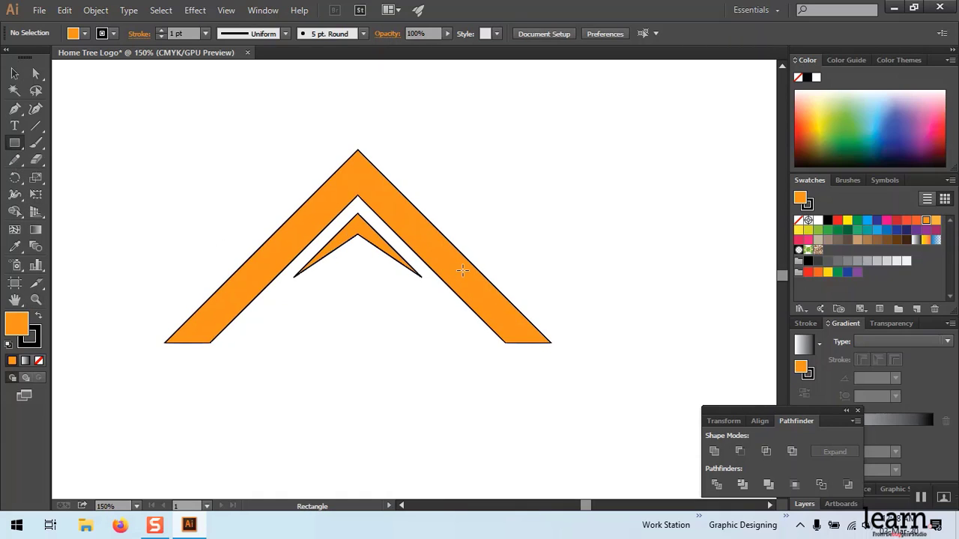
left_click_drag(448, 269, 478, 218)
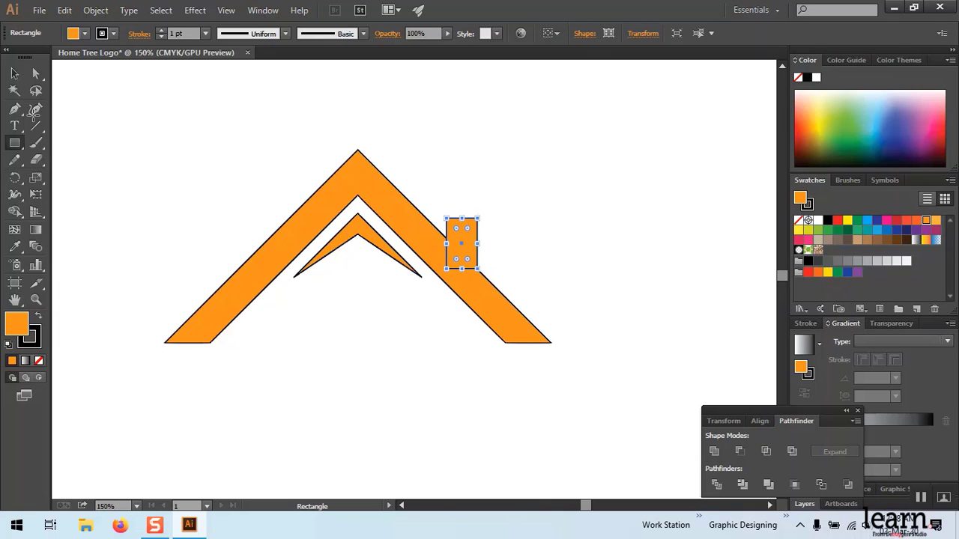
Reposition the chimney rectangle down onto the right roof slope
left_click(14, 73)
left_click(172, 95)
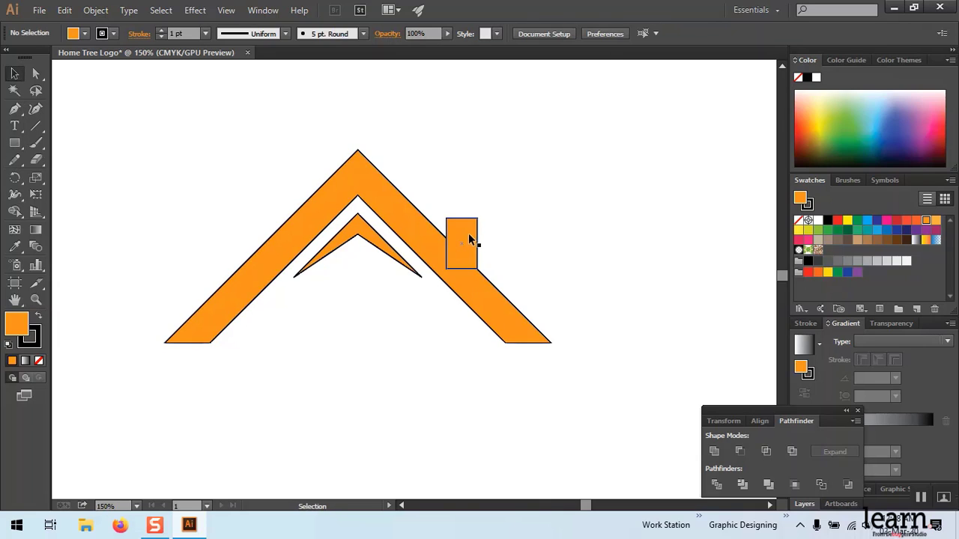
left_click_drag(471, 241, 482, 250)
left_click(533, 265)
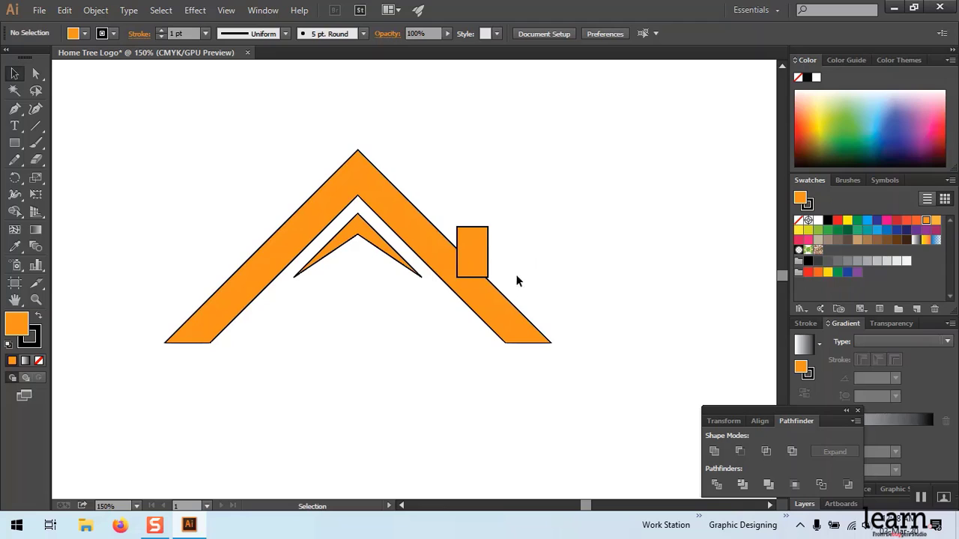
left_click_drag(472, 240, 469, 240)
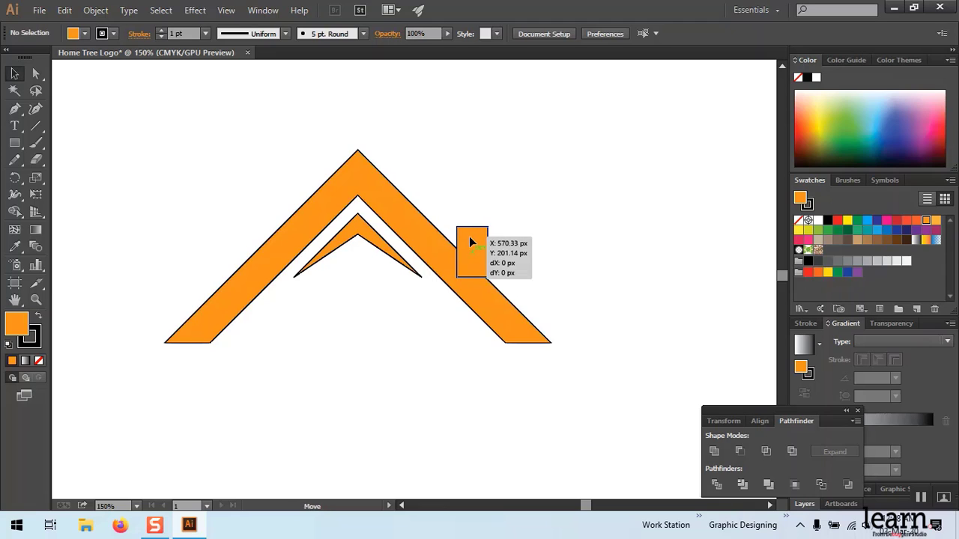
left_click(514, 245)
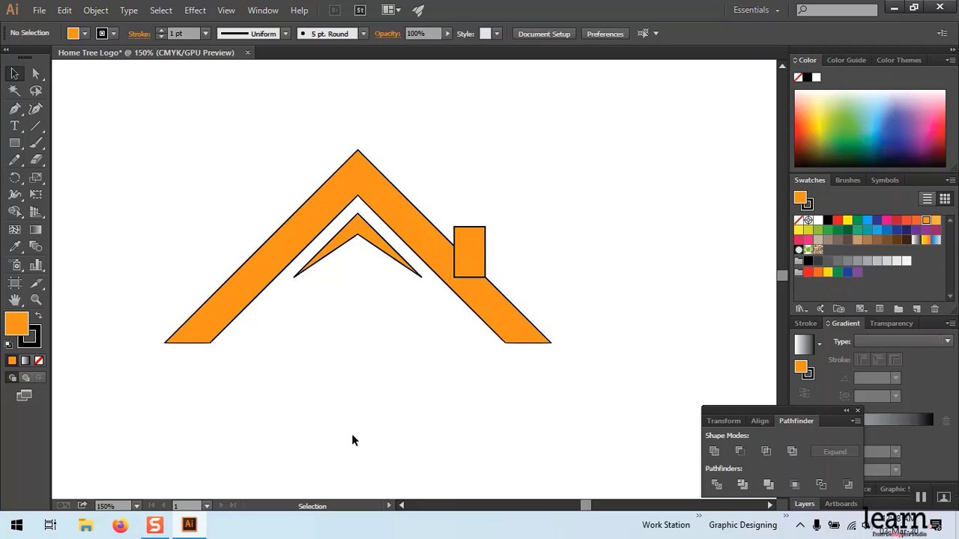
Select the roof and chimney and bring up the Pathfinder panel beside them
left_click(362, 178)
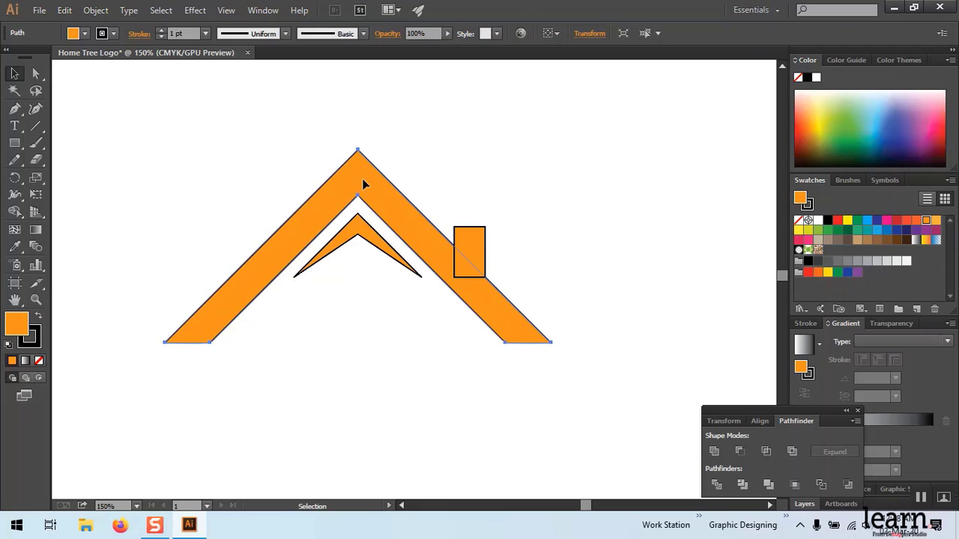
left_click(477, 243, "shift")
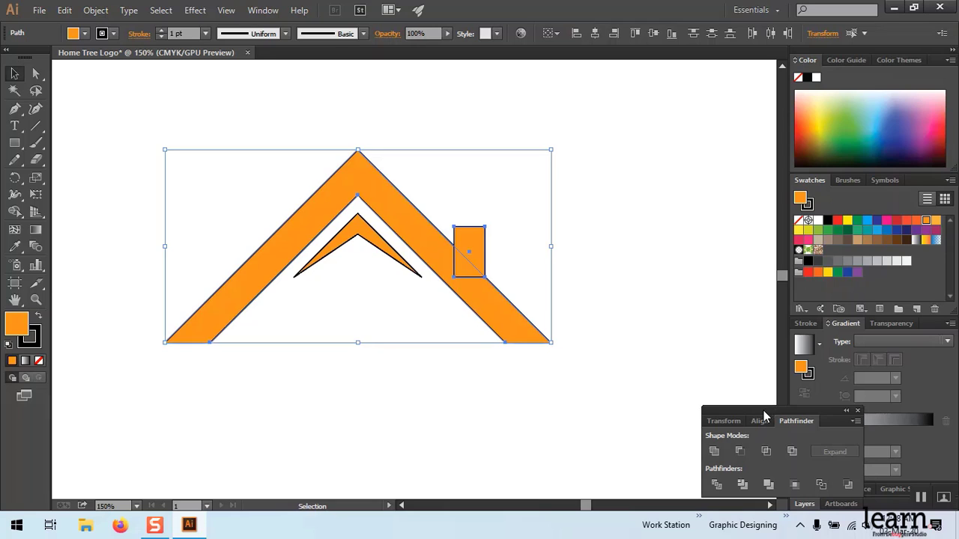
mouse_move(764, 410)
left_mouse_down()
mouse_move(721, 222)
mouse_move(668, 133)
left_mouse_up()
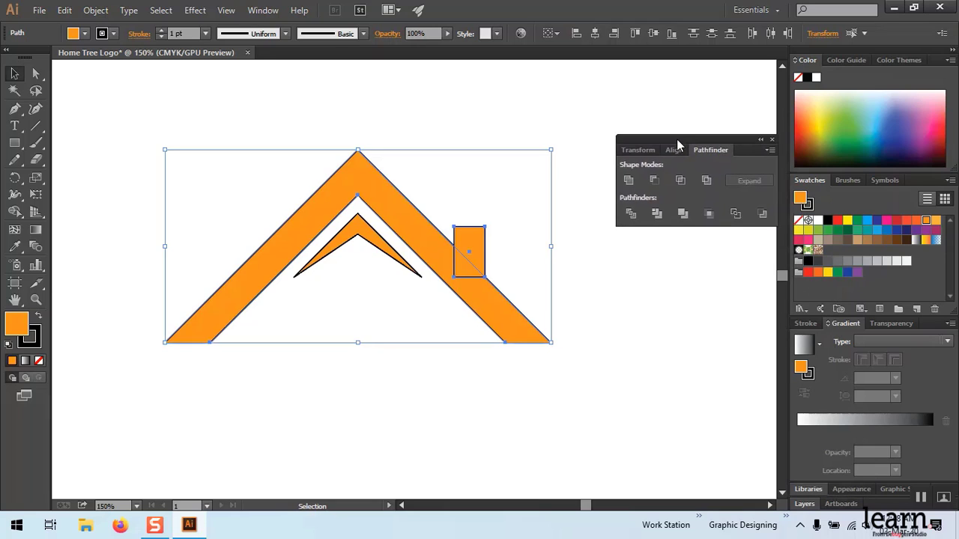
left_click(259, 11)
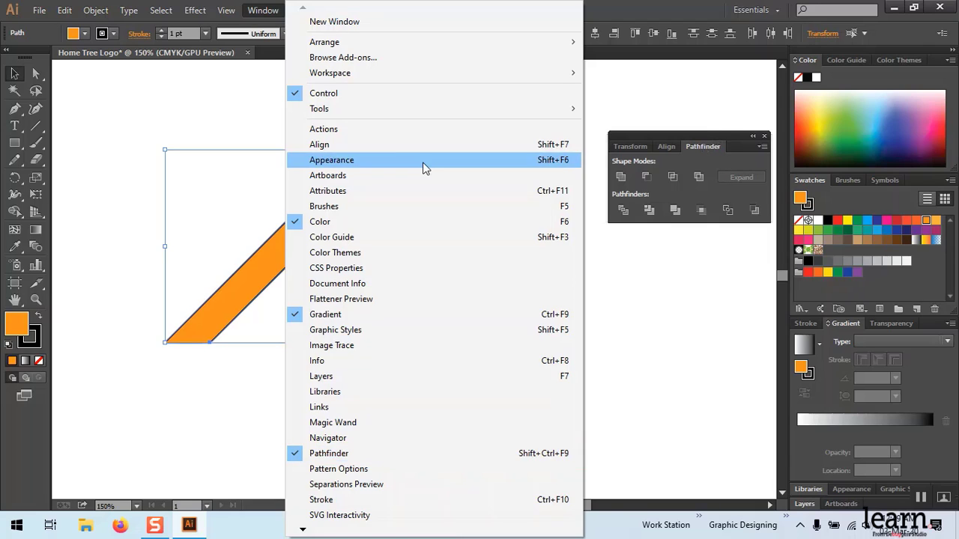
left_click(348, 455)
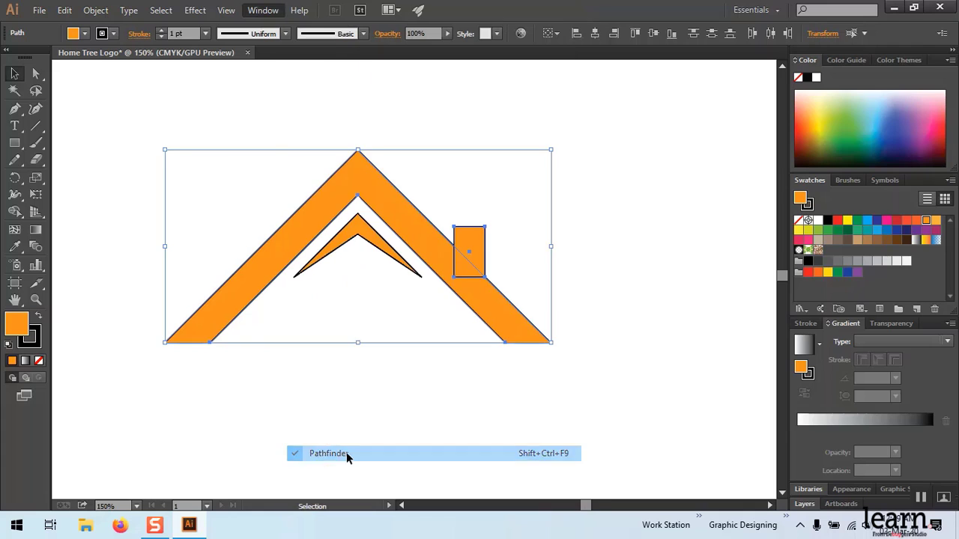
left_click(263, 13)
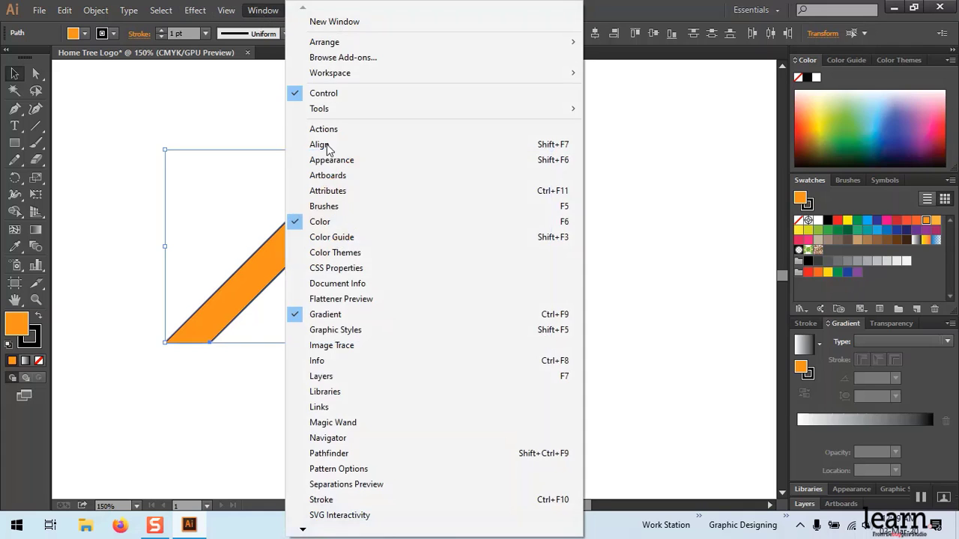
left_click(347, 454)
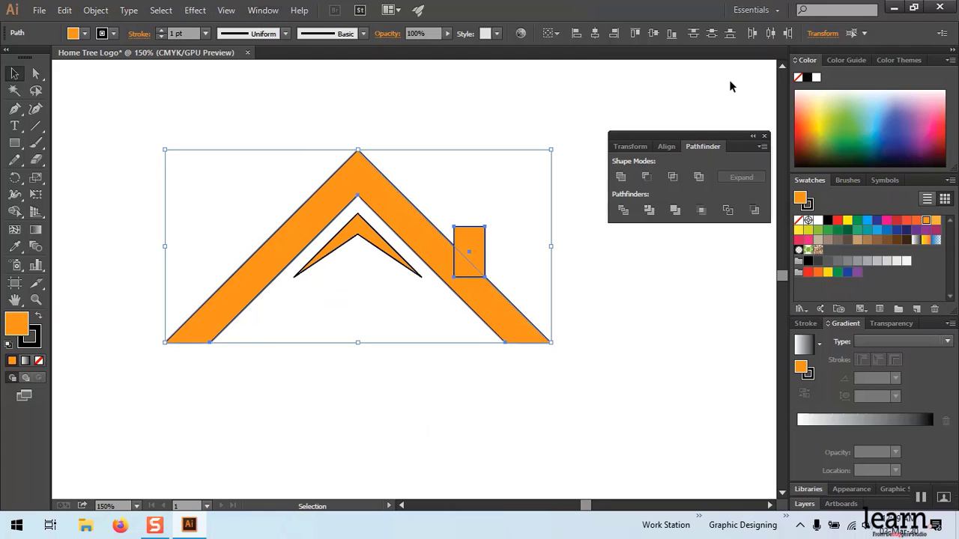
left_click_drag(715, 143, 703, 131)
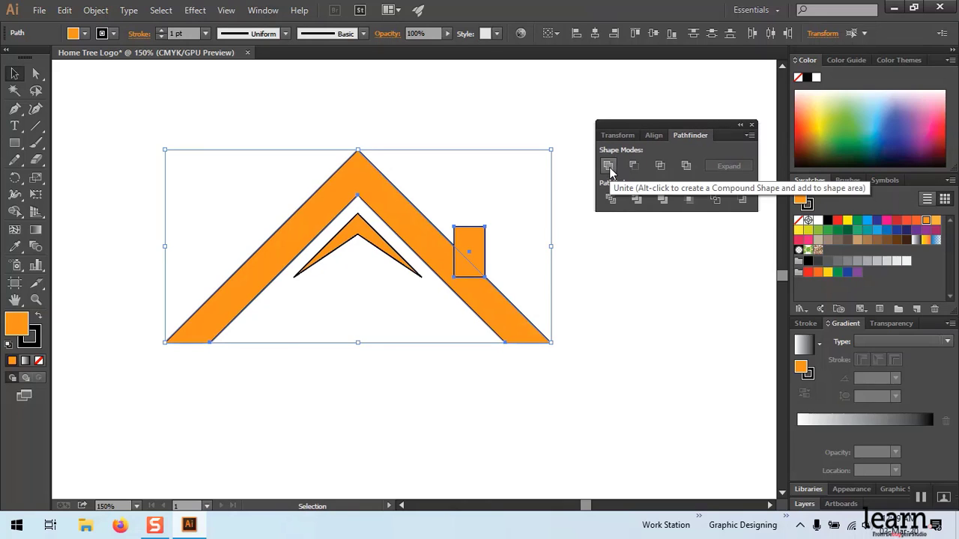
Apply Pathfinder Unite to the roof and chimney, then reselect the merged shape
left_click(608, 165)
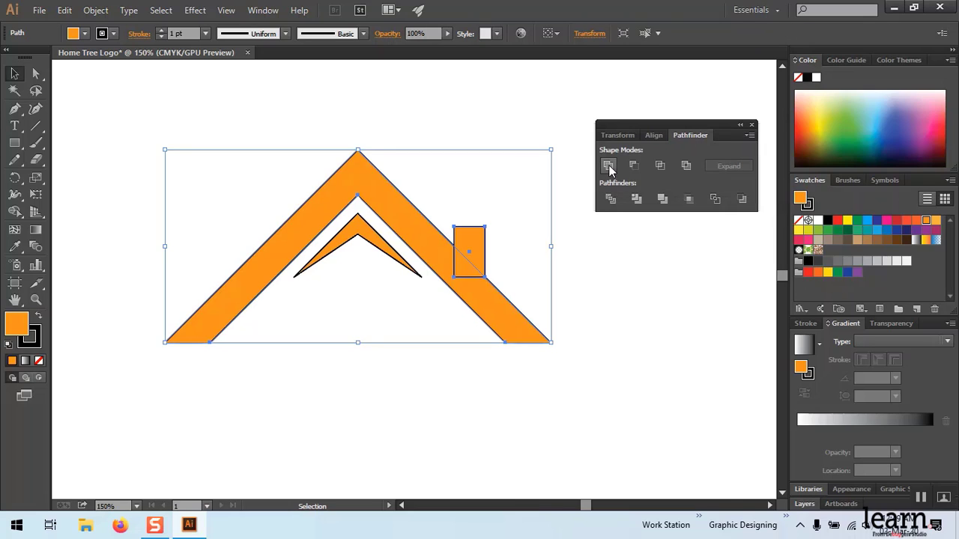
left_click(608, 166)
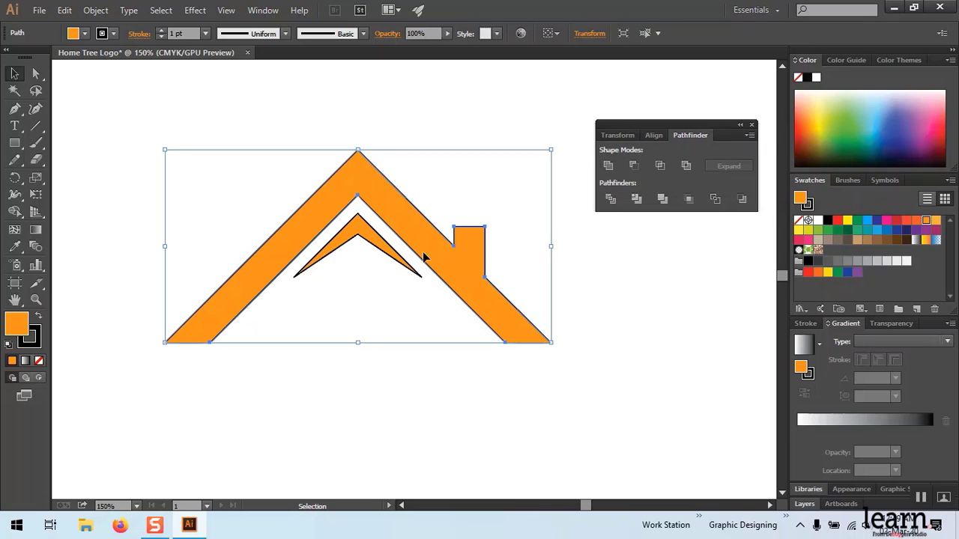
left_click(685, 332)
left_click(438, 260)
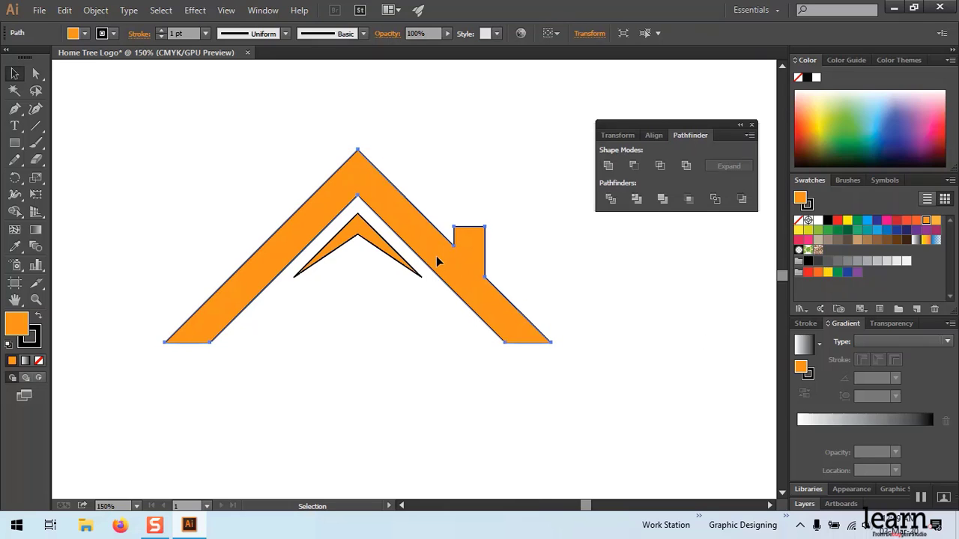
Nudge the chimney's top-right anchor down with the Direct Selection tool so its top slants
left_click(736, 286)
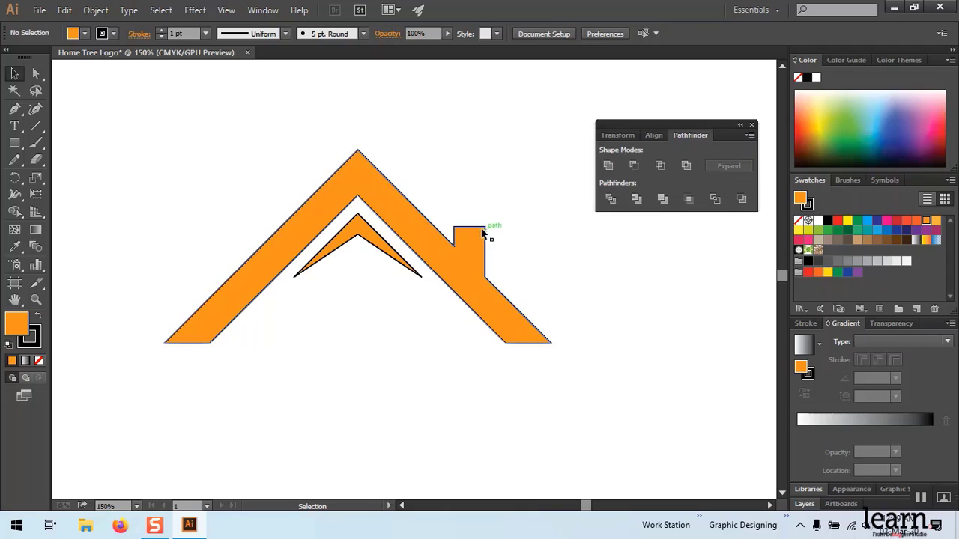
left_click(36, 75)
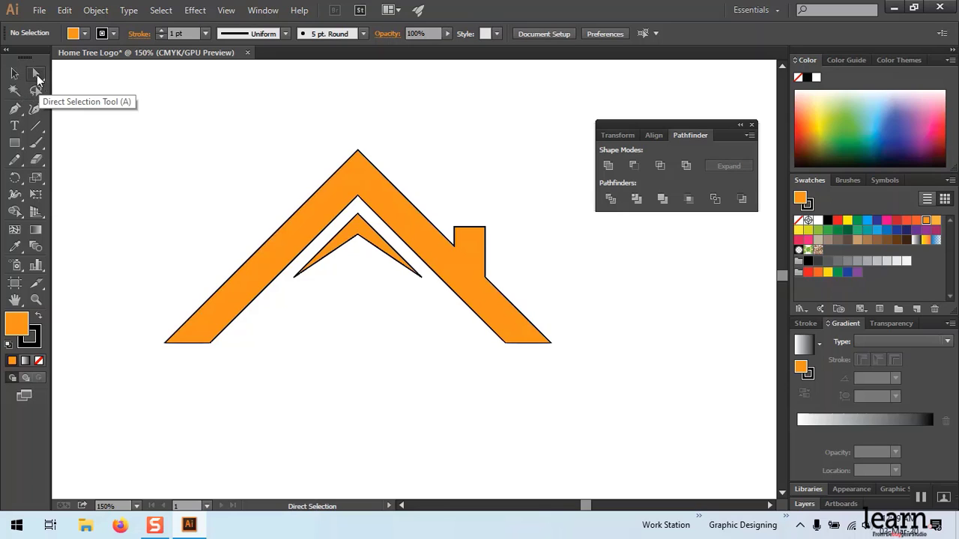
left_click(485, 228)
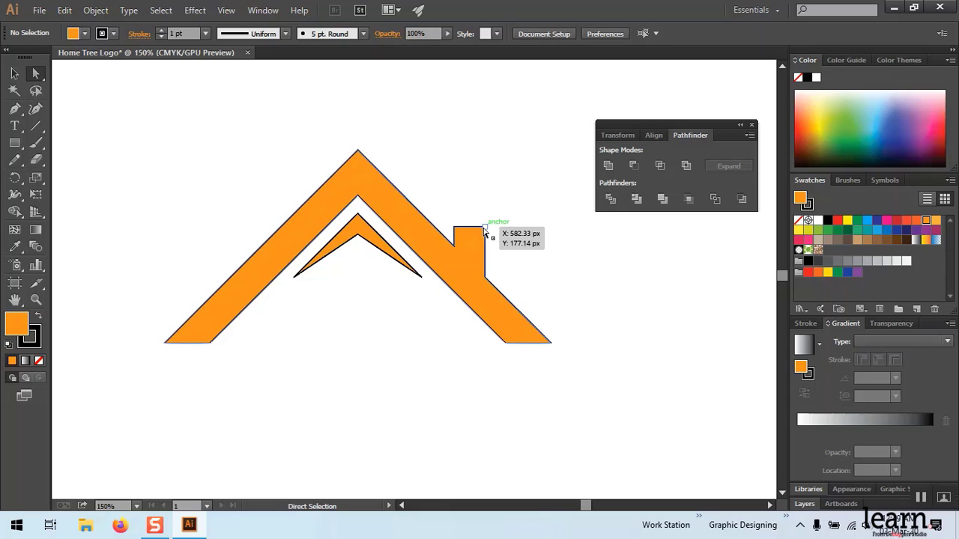
left_click(484, 229)
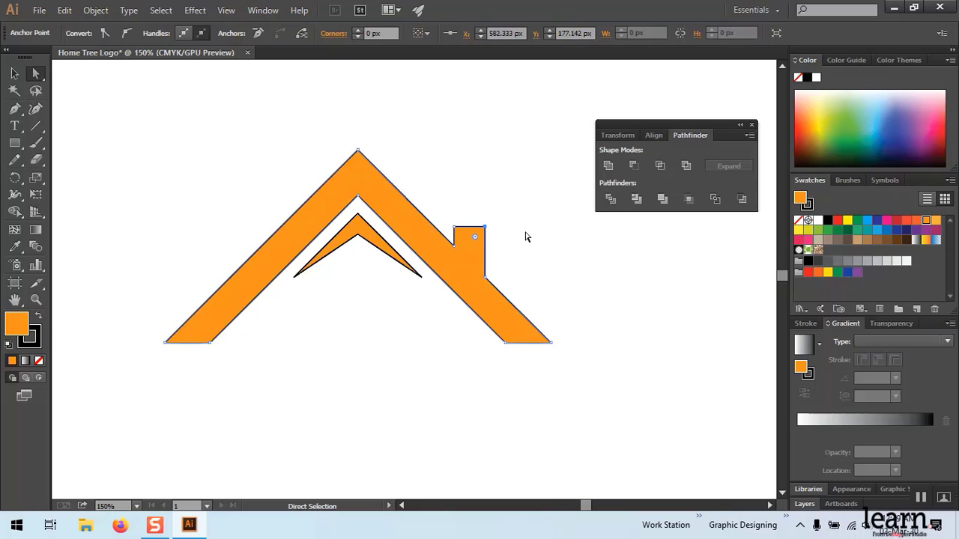
key("Down")
key("Down")
key("Down")
key("Down")
key("Down")
key("Down")
left_click(15, 73)
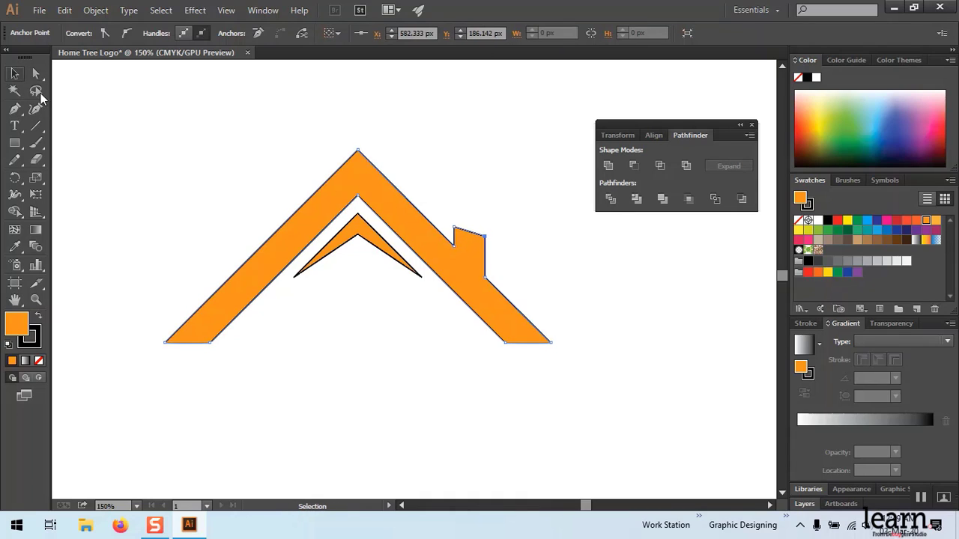
left_click(612, 256)
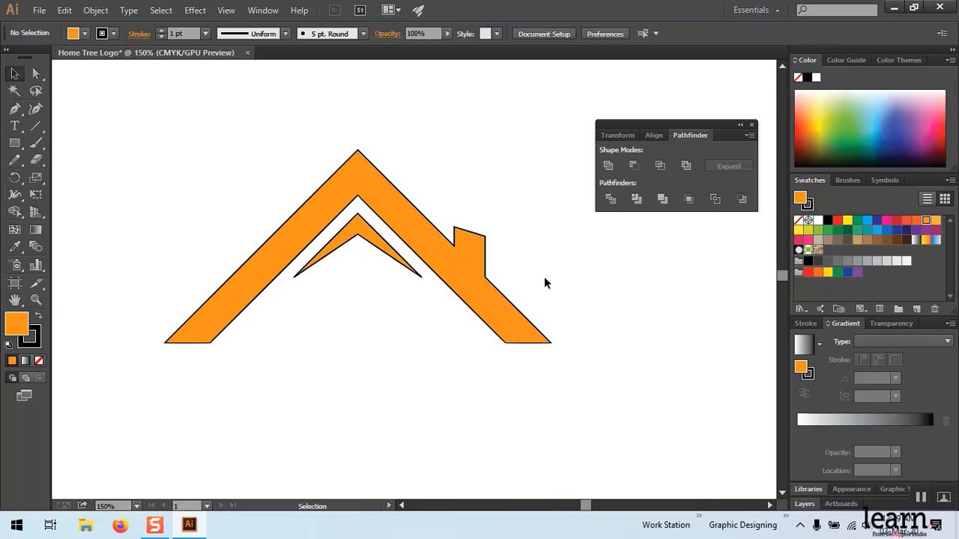
key("z")
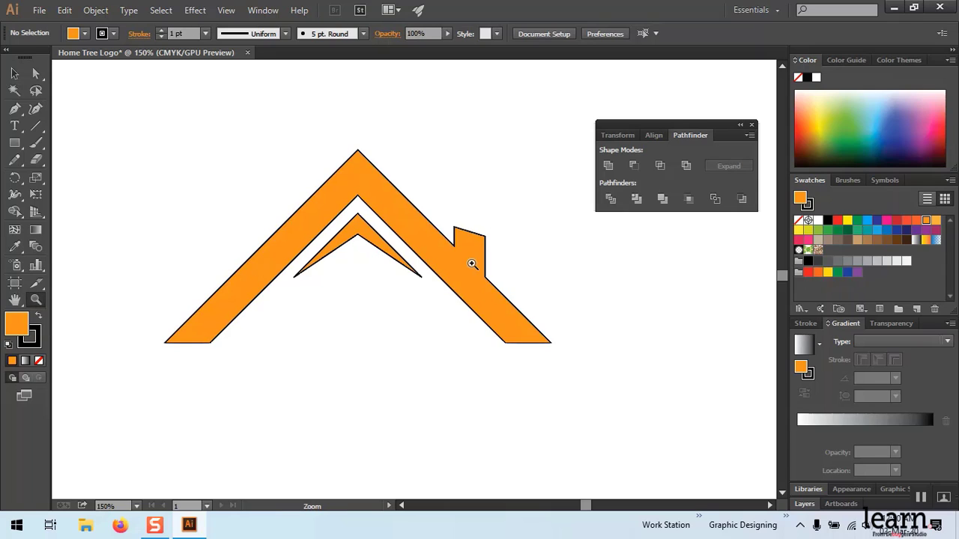
left_click(362, 296)
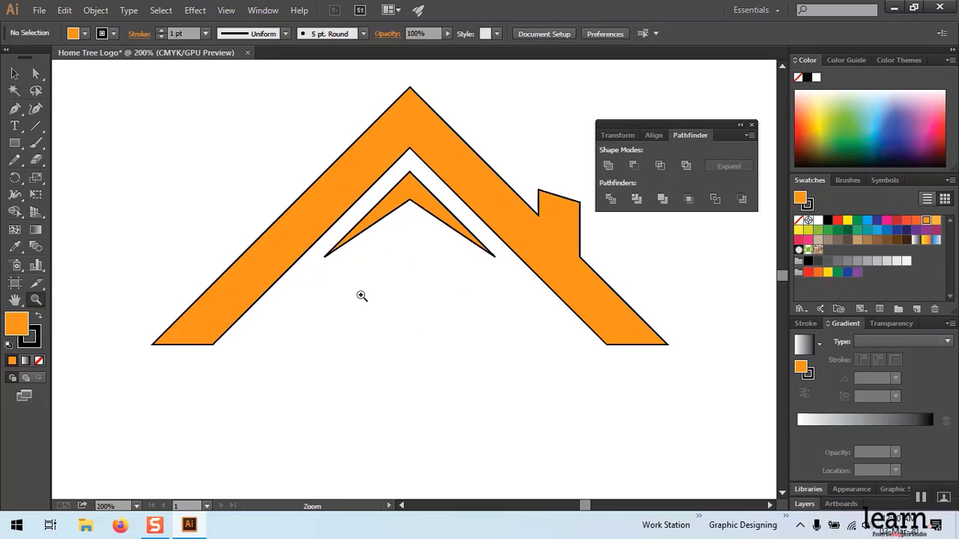
left_click(399, 297, "alt")
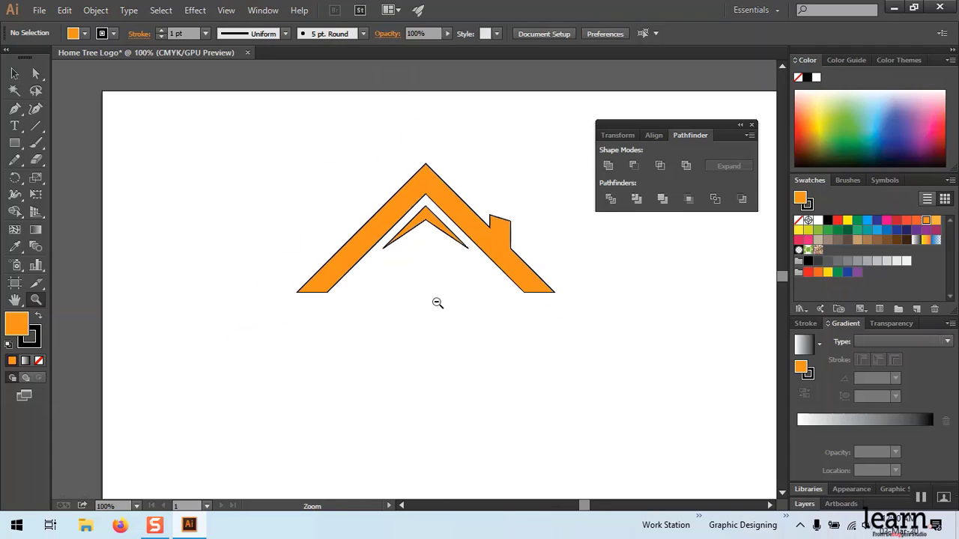
left_click(472, 308, "alt")
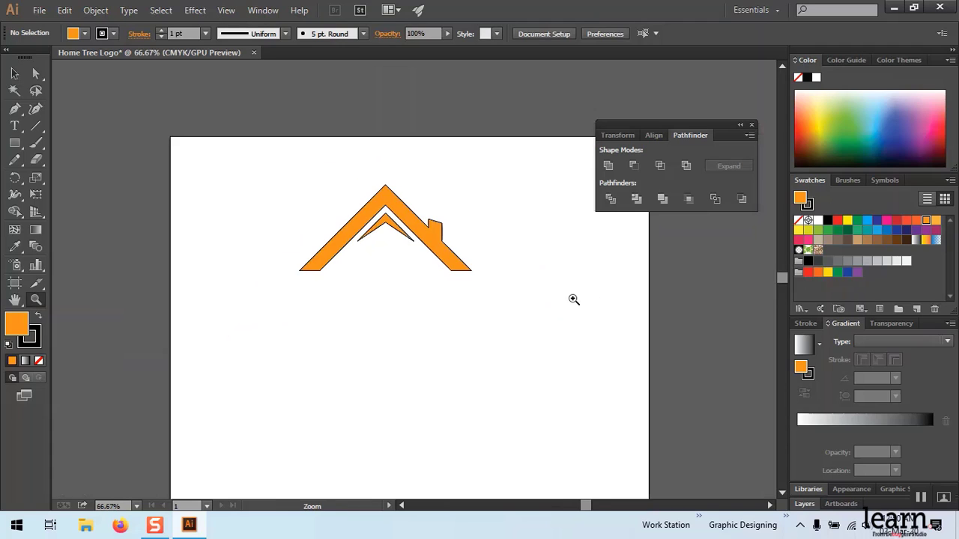
left_click_drag(693, 125, 888, 125)
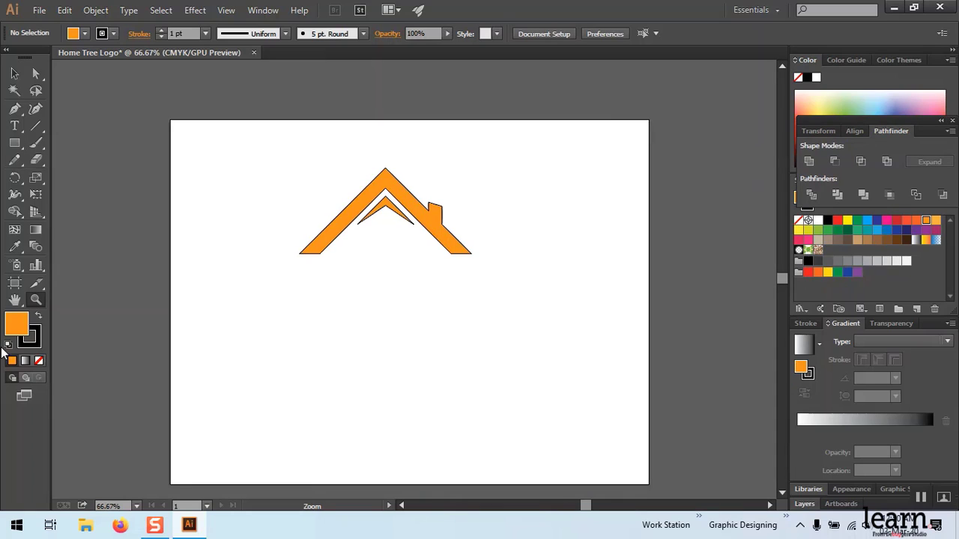
left_click(40, 362)
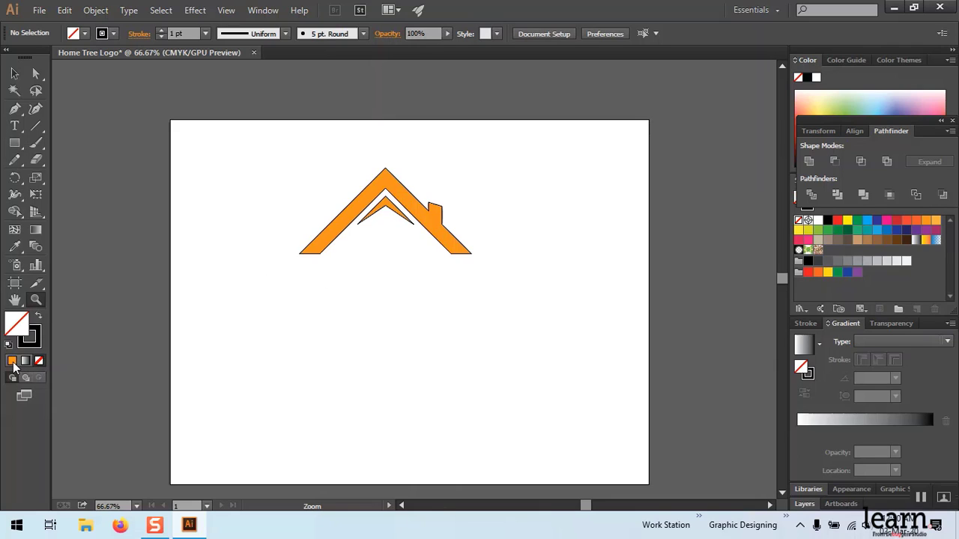
left_click(12, 361)
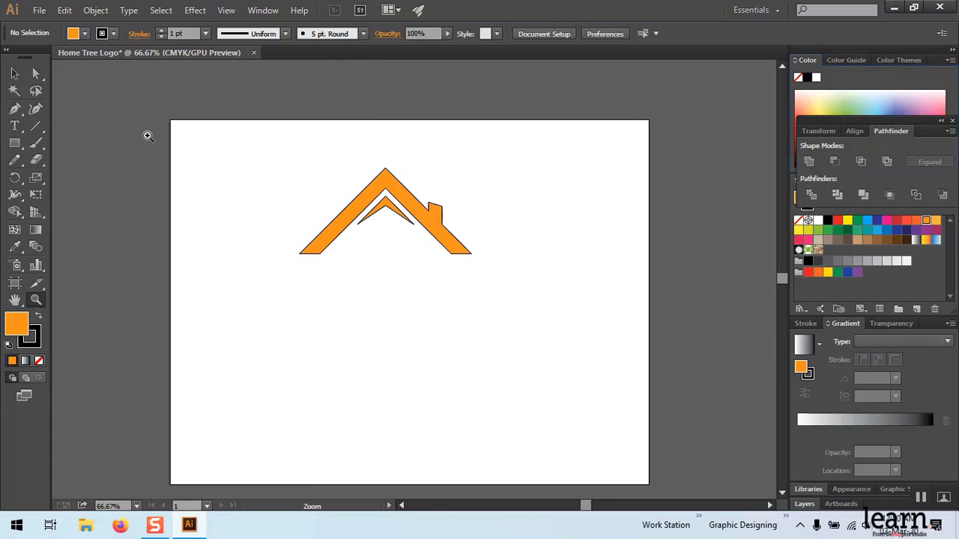
left_click(14, 73)
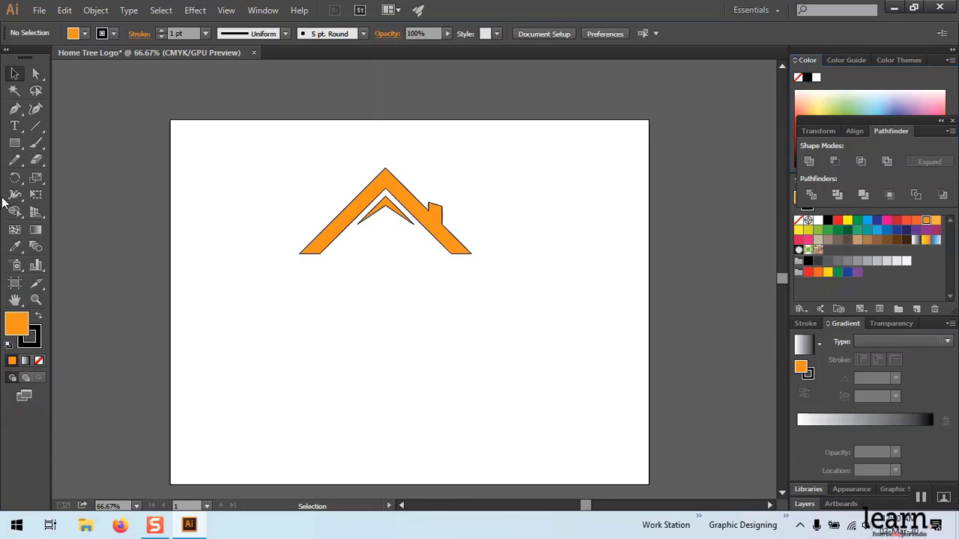
Shift-drag an orange square below the roof, cancelling the Rectangle size dialog
left_click(15, 142)
mouse_move(336, 341)
left_mouse_down()
mouse_move(407, 300)
mouse_move(377, 337)
left_mouse_up()
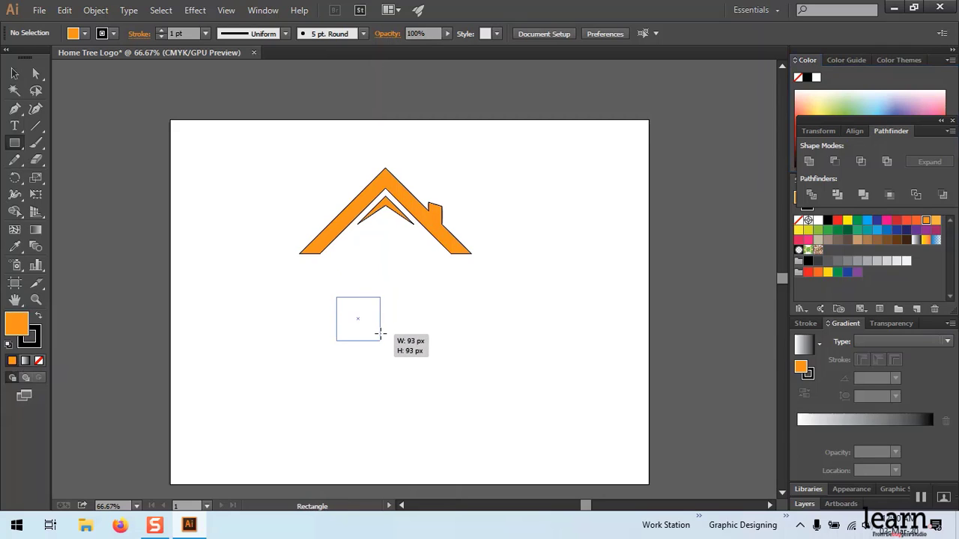
left_click_drag(377, 336, 381, 338)
left_click(248, 320)
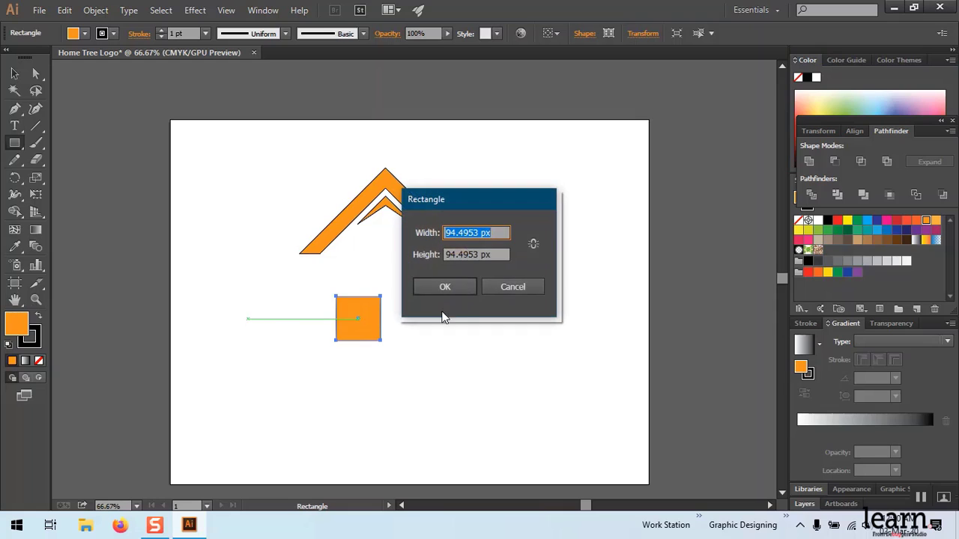
left_click(523, 287)
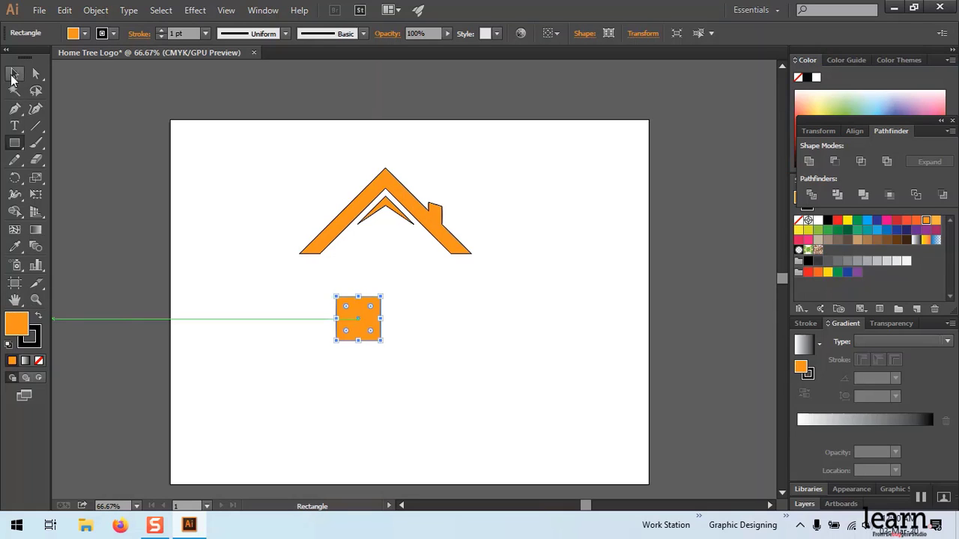
Zoom in closer on the house and the new orange square
key("z")
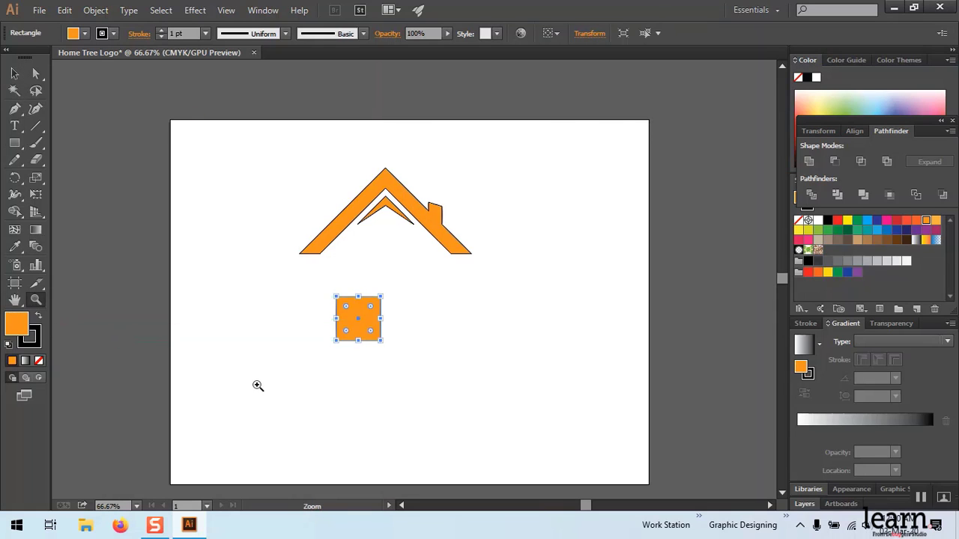
left_click(257, 386)
scroll(662, 207, "up", 2)
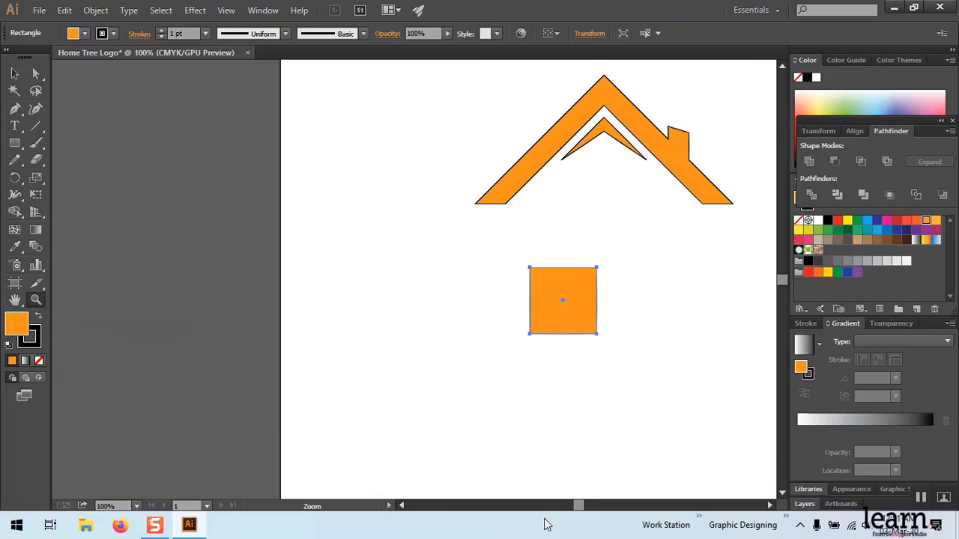
left_click_drag(586, 508, 583, 507)
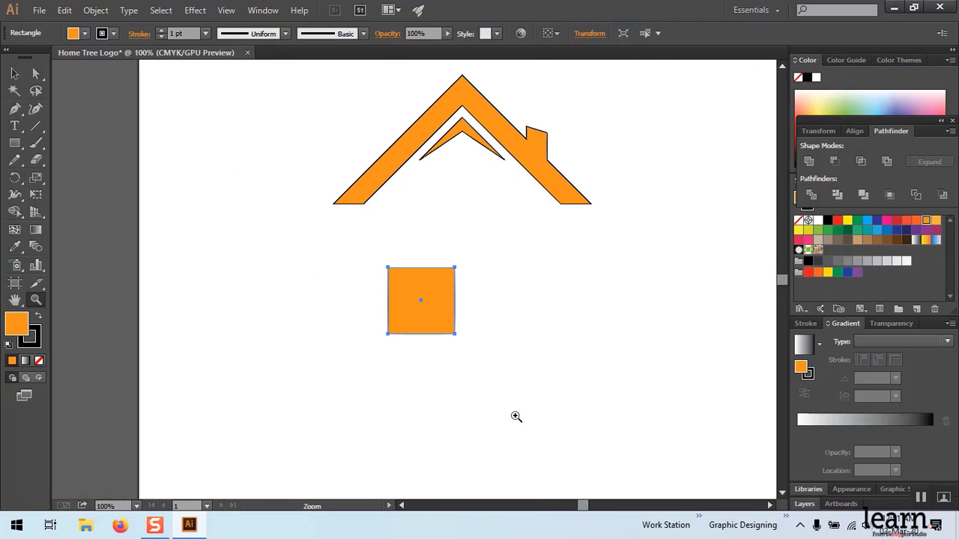
left_click(524, 354)
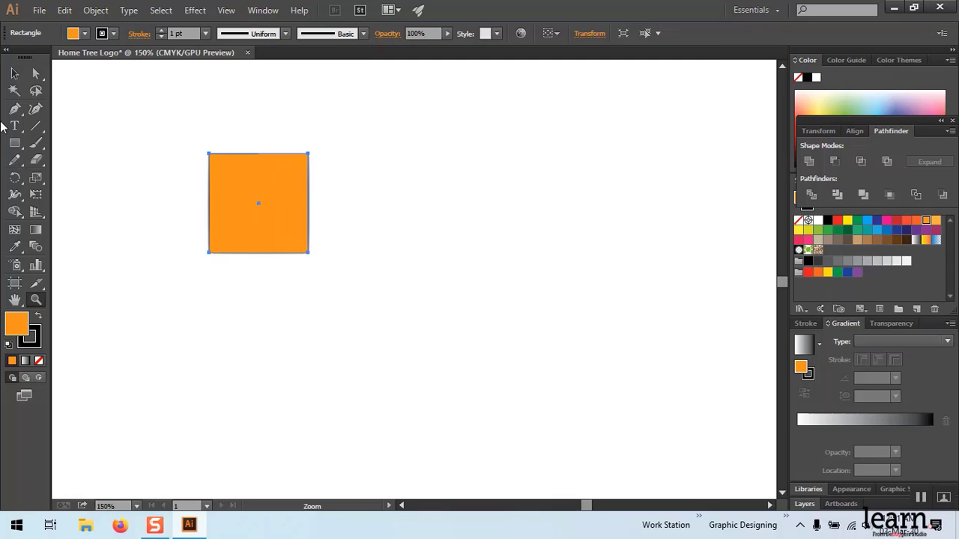
left_click(16, 144)
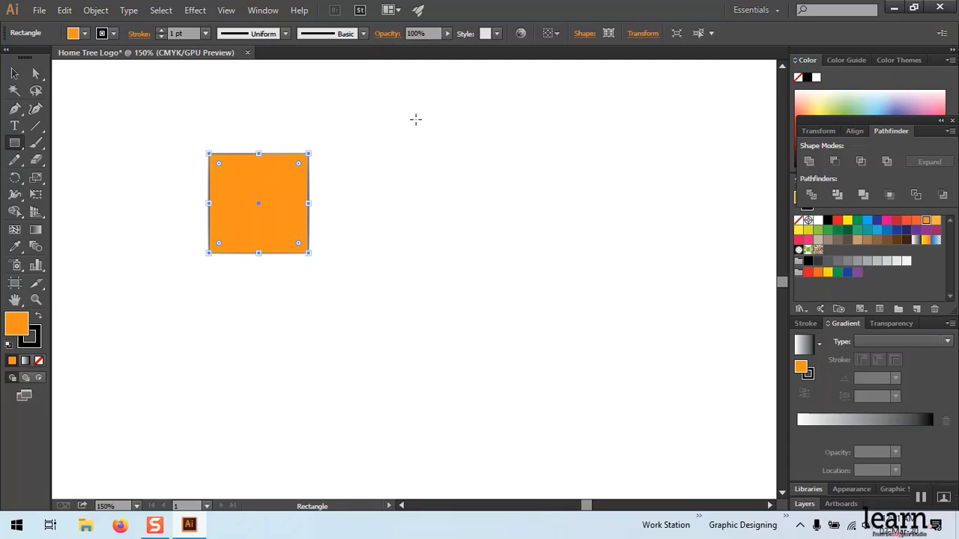
Draw a tall thin orange rectangle and move it over the square
left_click_drag(425, 119, 410, 306)
left_click(488, 255)
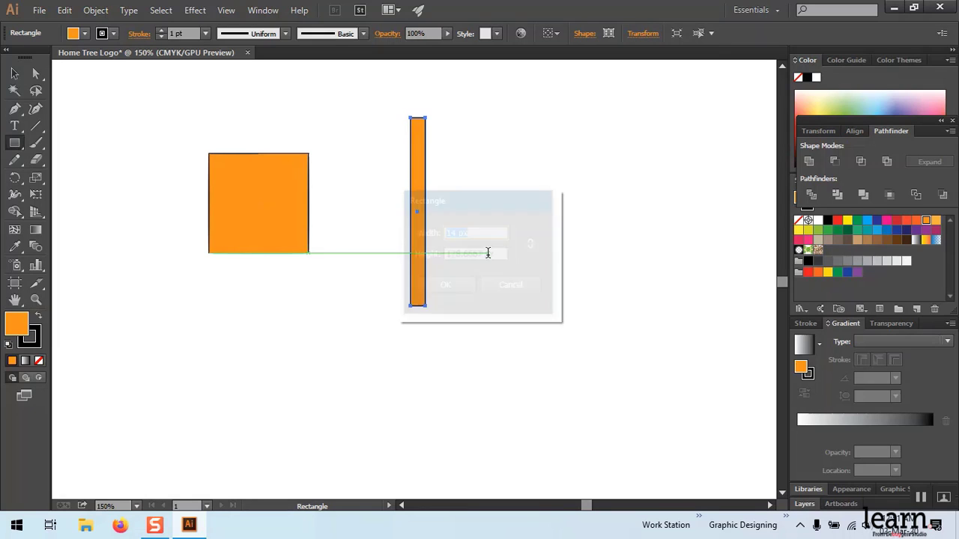
left_click(501, 286)
left_click(14, 73)
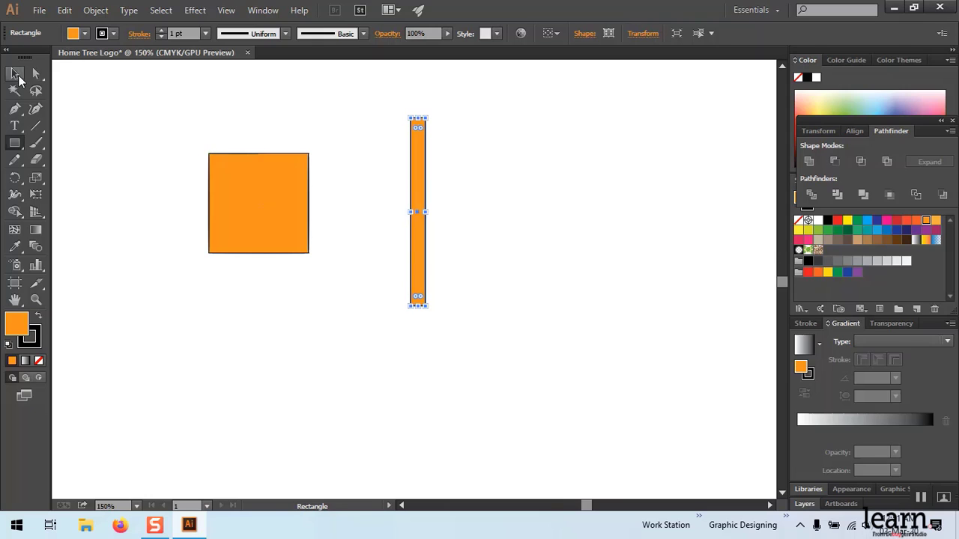
left_click_drag(418, 254, 279, 233)
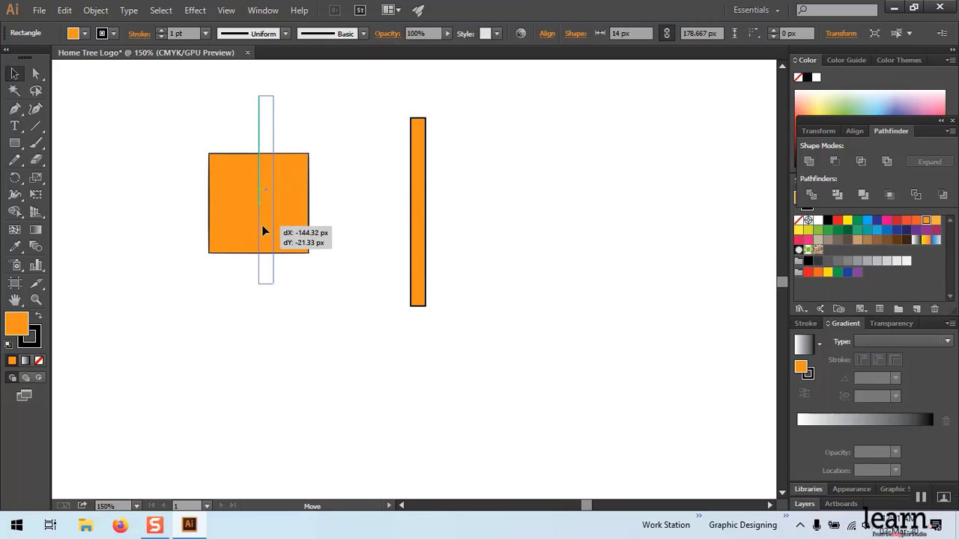
left_click(396, 231)
Select the bar and square together and centre them both horizontally and vertically
scroll(398, 191, "up", 1)
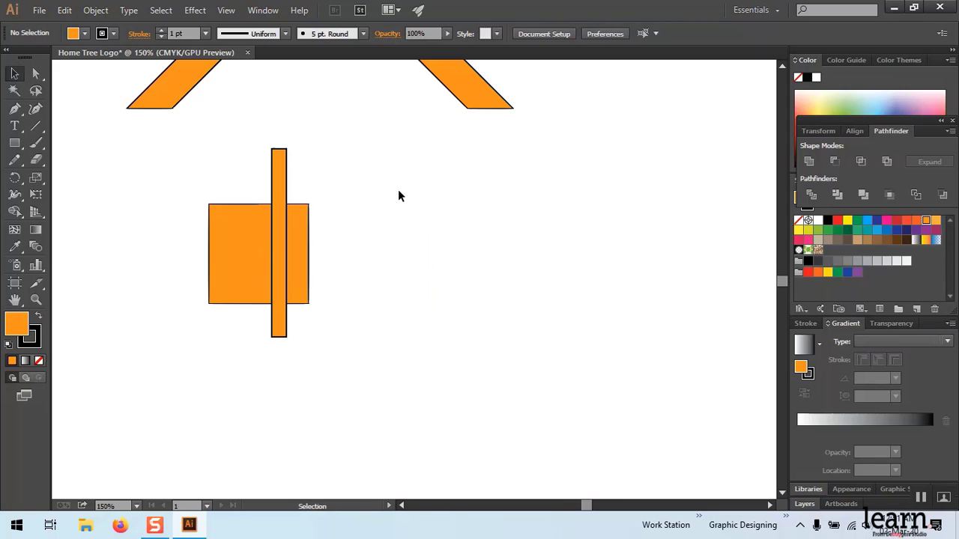
mouse_move(173, 372)
left_mouse_down()
mouse_move(340, 295)
mouse_move(374, 141)
left_mouse_up()
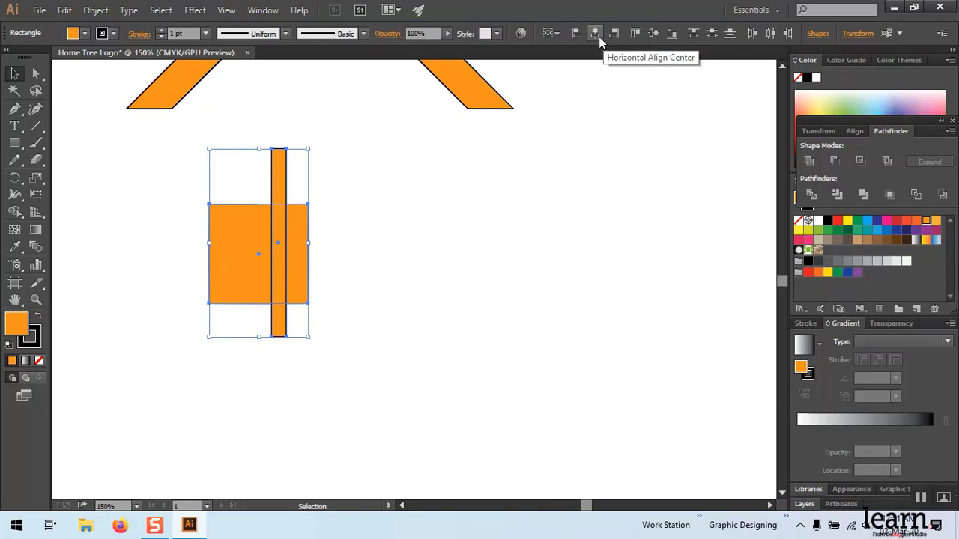
left_click(656, 33)
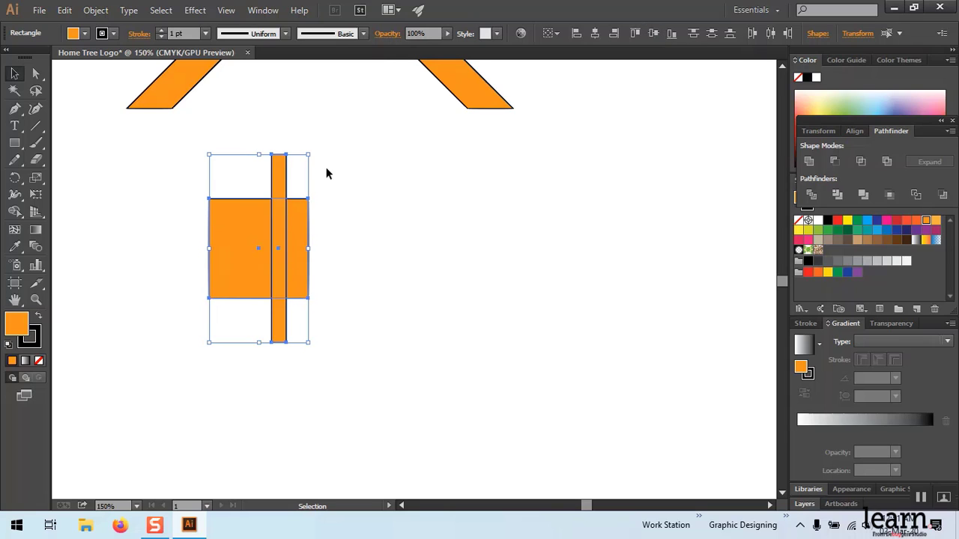
left_click(596, 33)
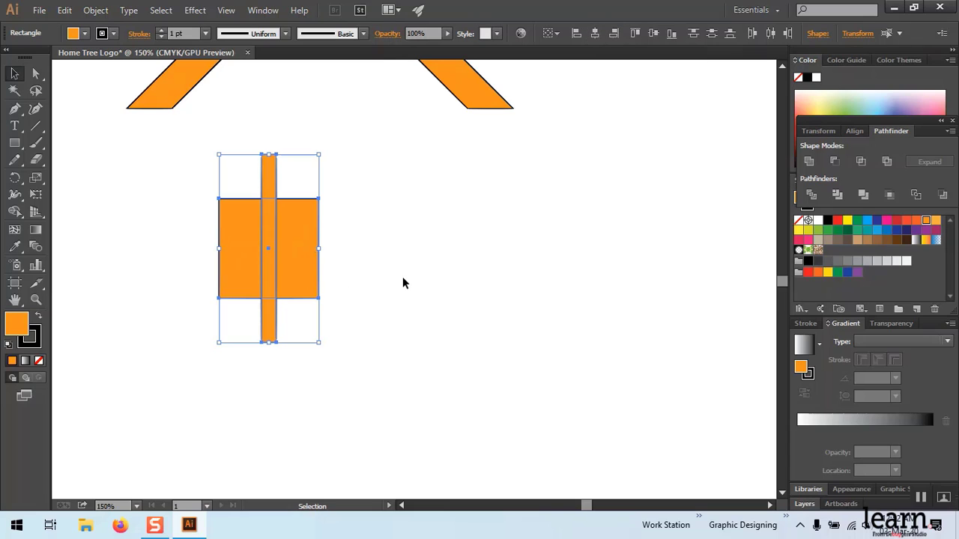
left_click(444, 194)
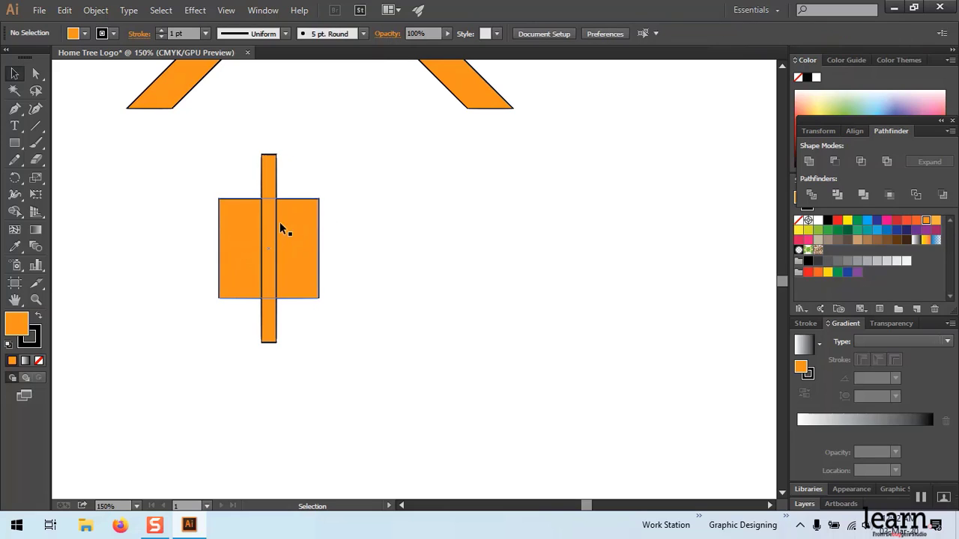
Rotate a copy of the vertical bar by 90° to form a plus sign
left_click(269, 170)
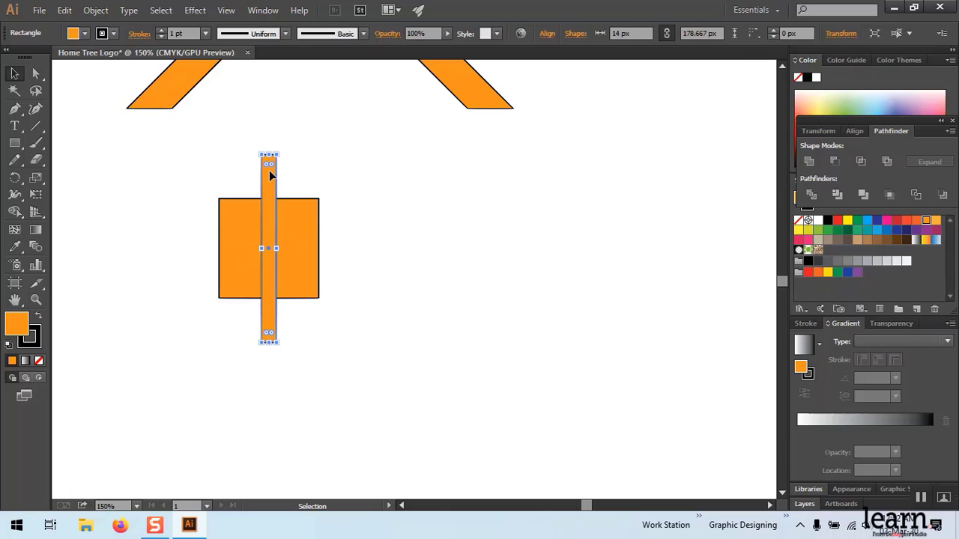
double_click(15, 179)
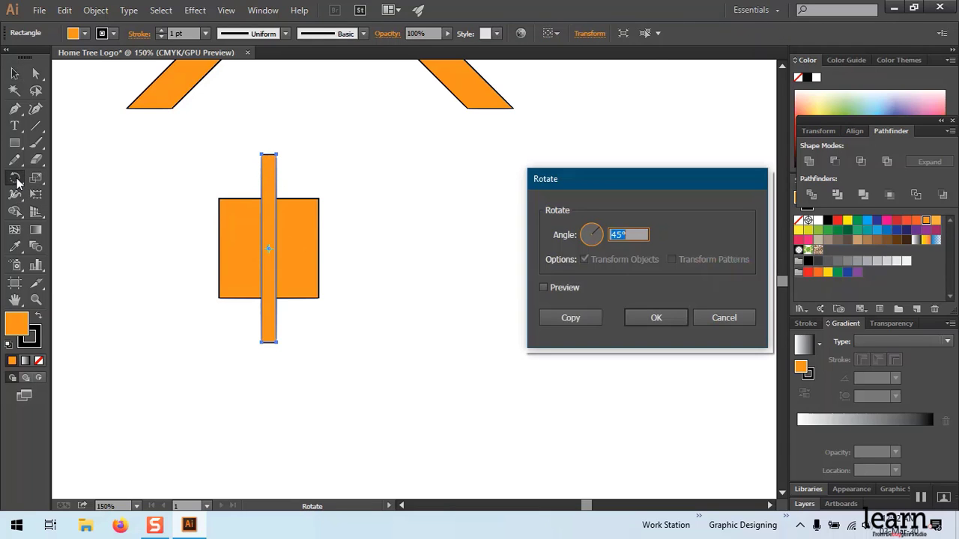
left_click(634, 233)
key("BackSpace")
key("BackSpace")
type("90")
left_click(569, 319)
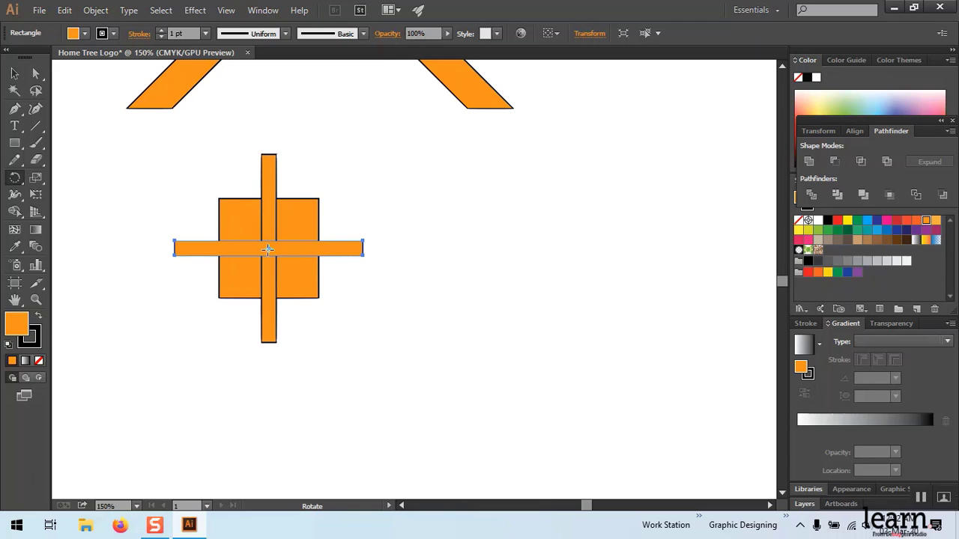
left_click(14, 73)
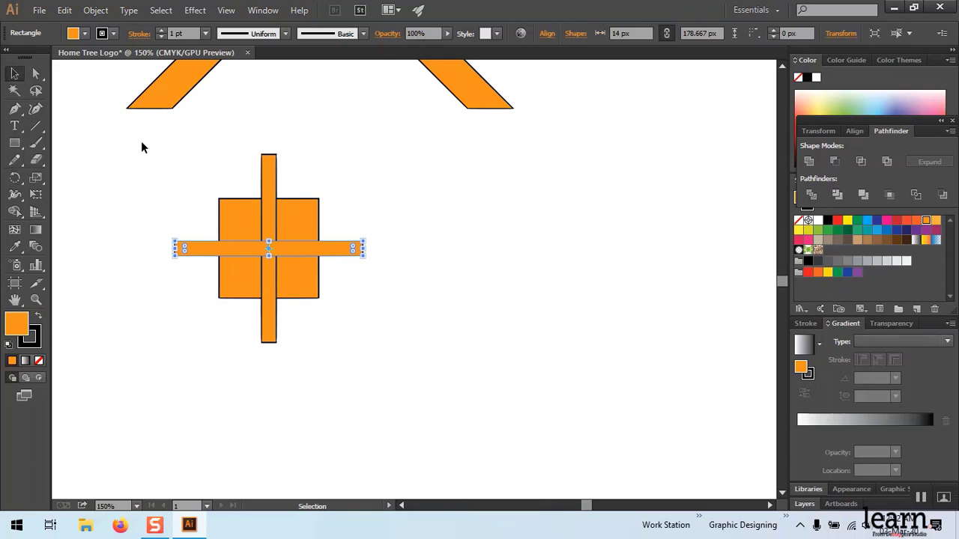
left_click(505, 273)
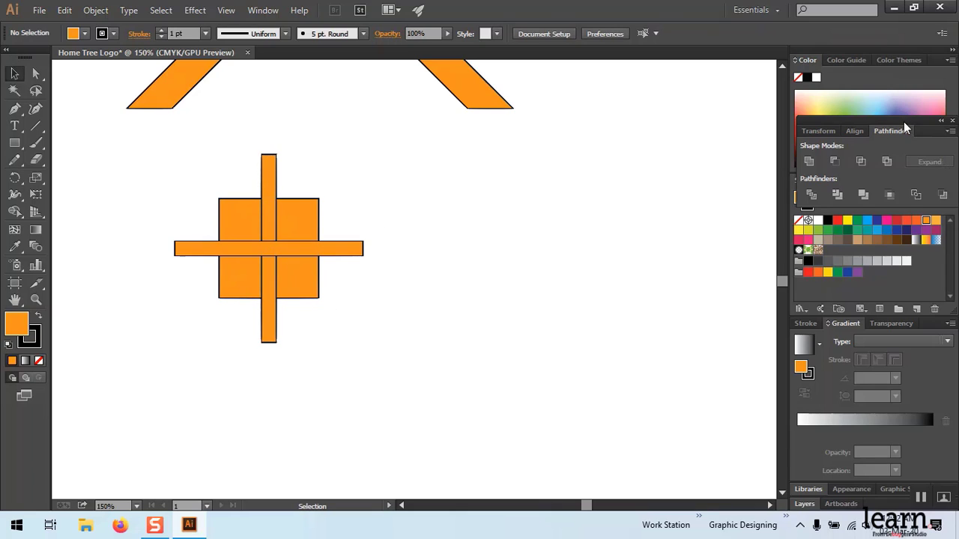
Float the Pathfinder panel and apply Minus Front to the square and both bars
mouse_move(903, 127)
left_mouse_down()
mouse_move(729, 126)
mouse_move(706, 137)
left_mouse_up()
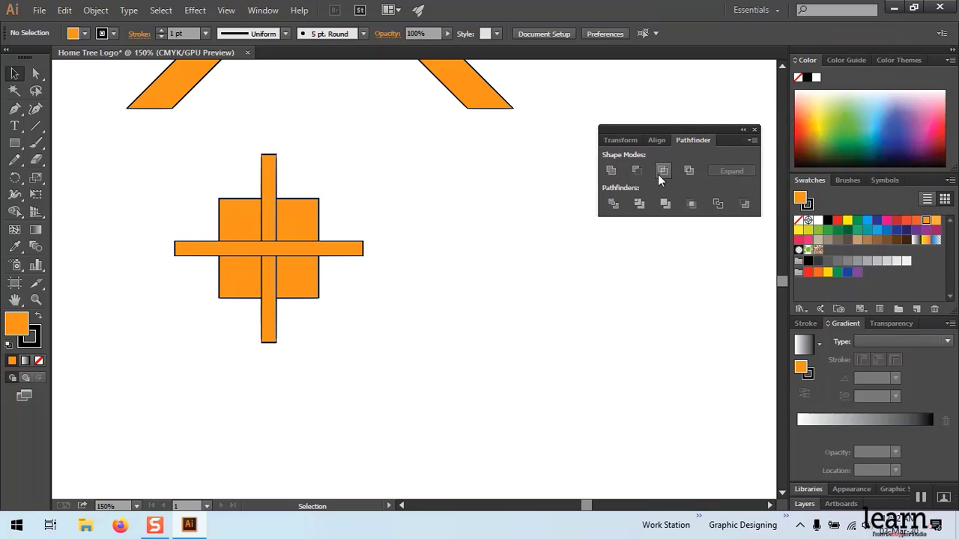
mouse_move(154, 366)
left_mouse_down()
mouse_move(379, 172)
mouse_move(382, 142)
left_mouse_up()
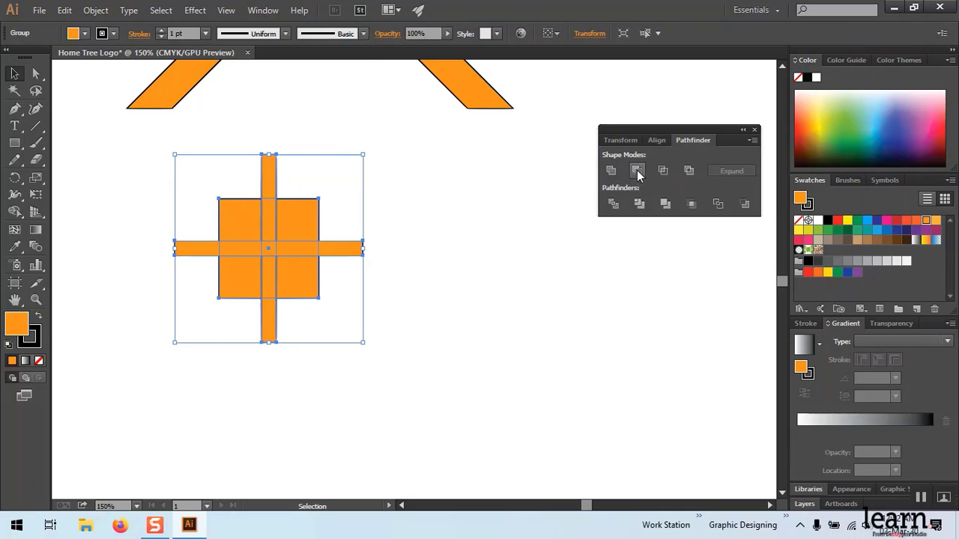
left_click(636, 171)
scroll(486, 256, "up", 1)
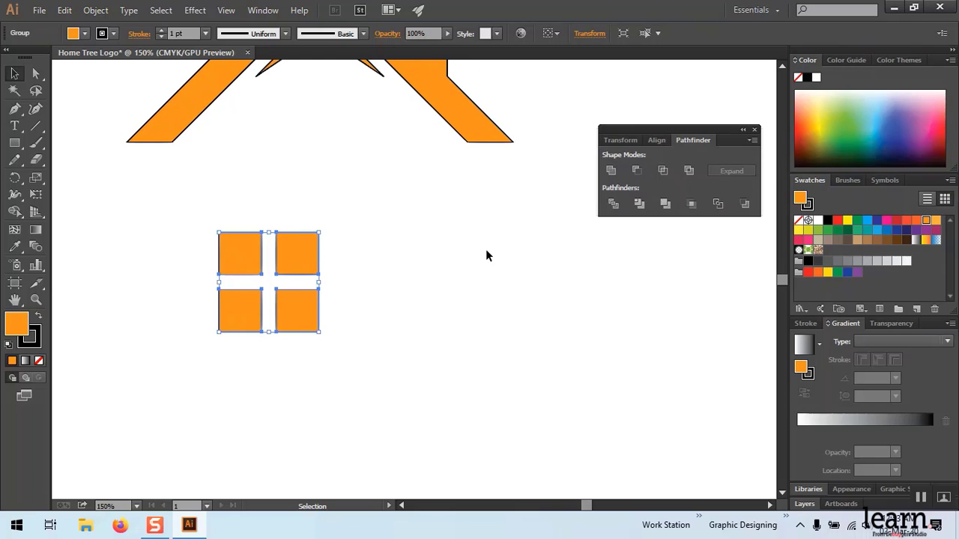
scroll(485, 256, "down", 1)
scroll(486, 257, "up", 2)
scroll(486, 256, "up", 1)
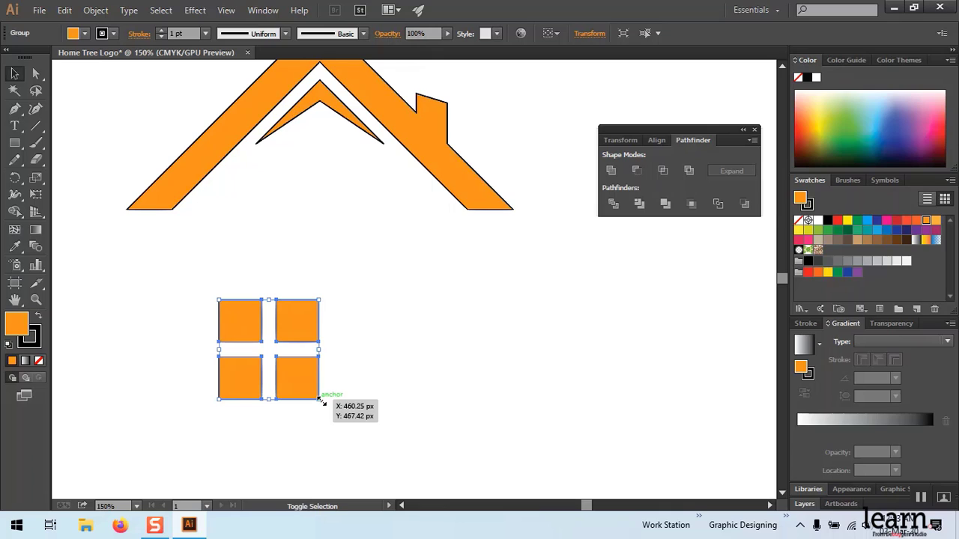
Scale the four-square window group down by its corner handle
left_click_drag(320, 400, 275, 353)
left_click(305, 344)
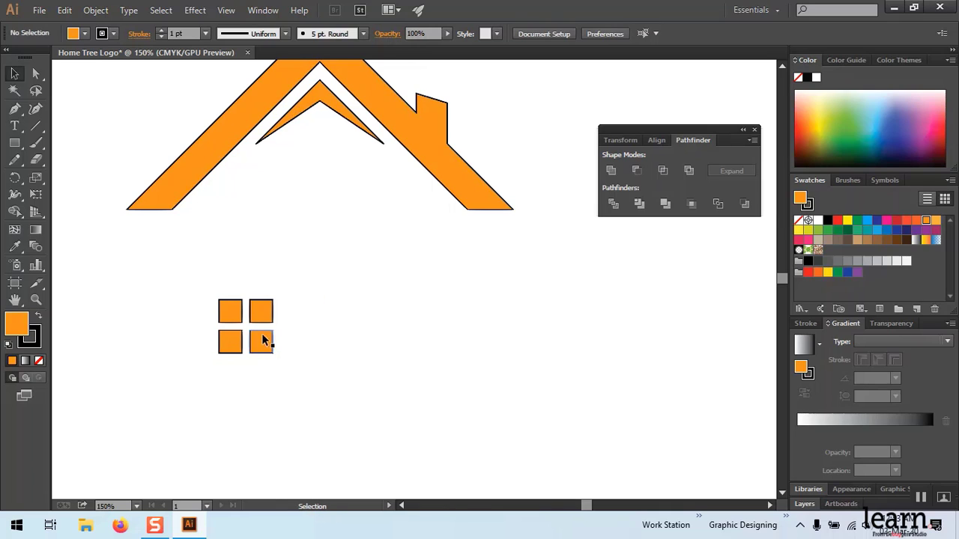
left_click(15, 75)
left_click_drag(187, 351, 307, 267)
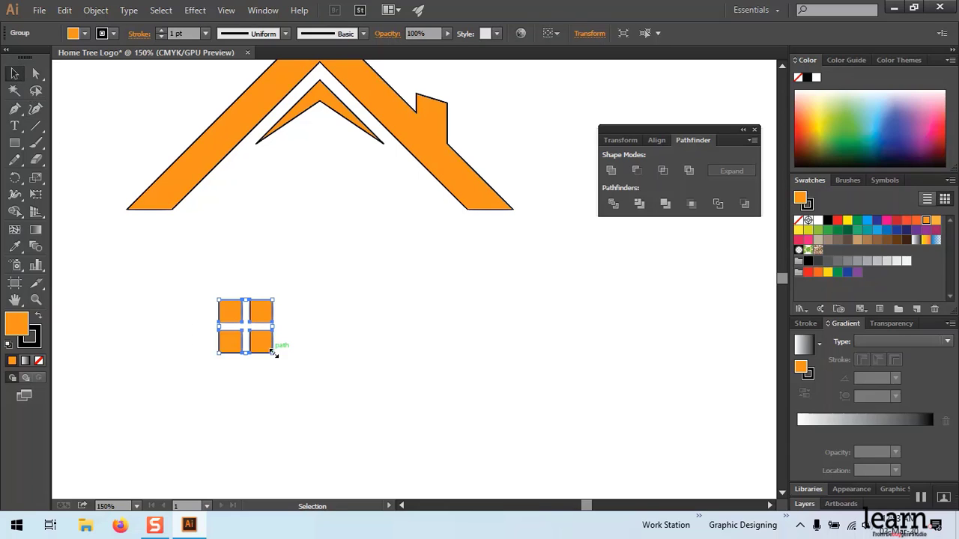
left_click_drag(273, 353, 268, 347)
left_click(308, 327)
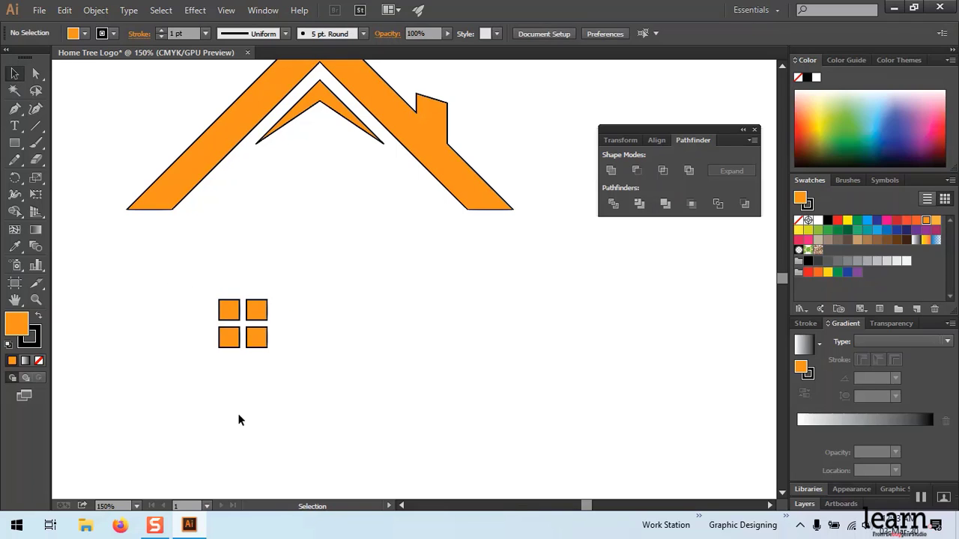
Move the window group beneath the roof's inner peak
left_click_drag(184, 357, 299, 292)
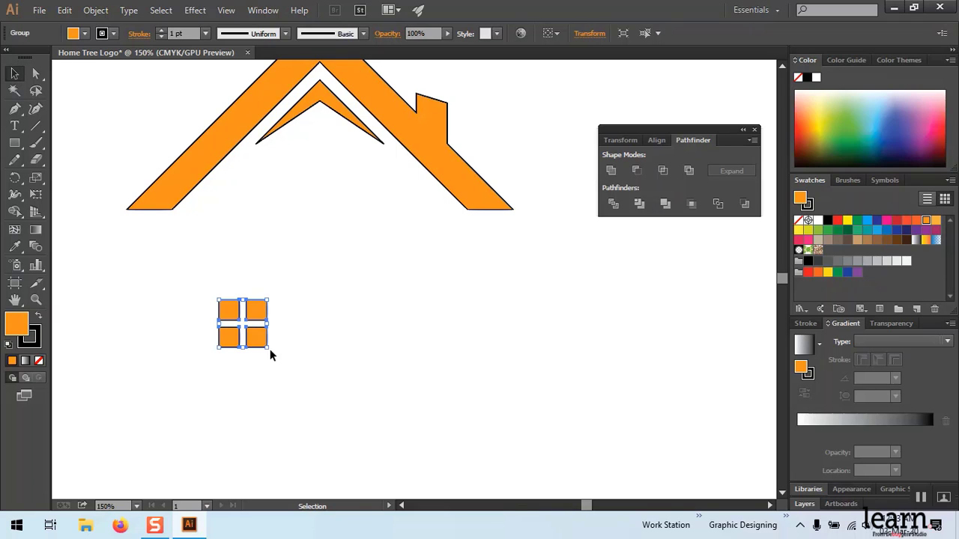
mouse_move(264, 341)
left_mouse_down()
mouse_move(304, 282)
mouse_move(336, 201)
left_mouse_up()
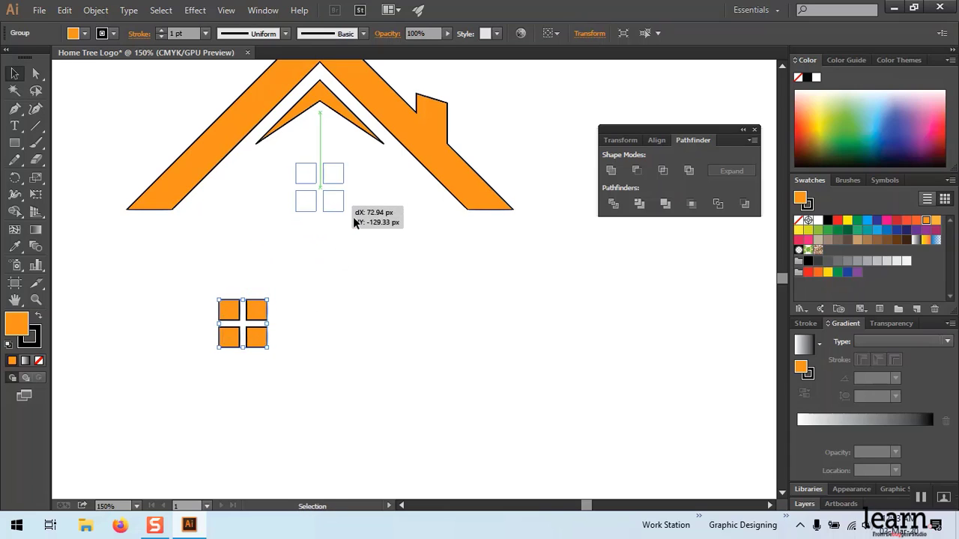
left_click(472, 291)
scroll(472, 292, "up", 2)
scroll(474, 292, "up", 1)
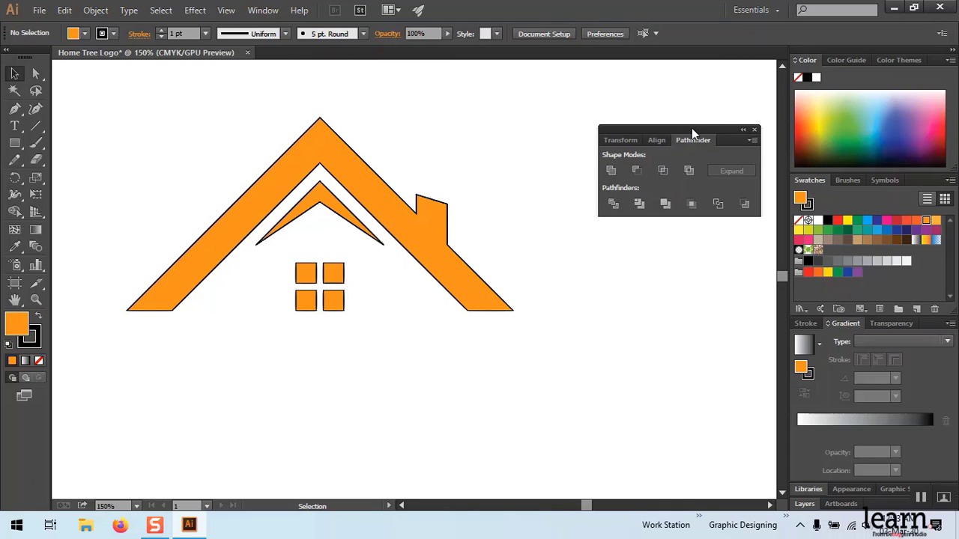
left_click_drag(685, 130, 707, 126)
scroll(529, 305, "down", 2)
scroll(529, 305, "up", 4)
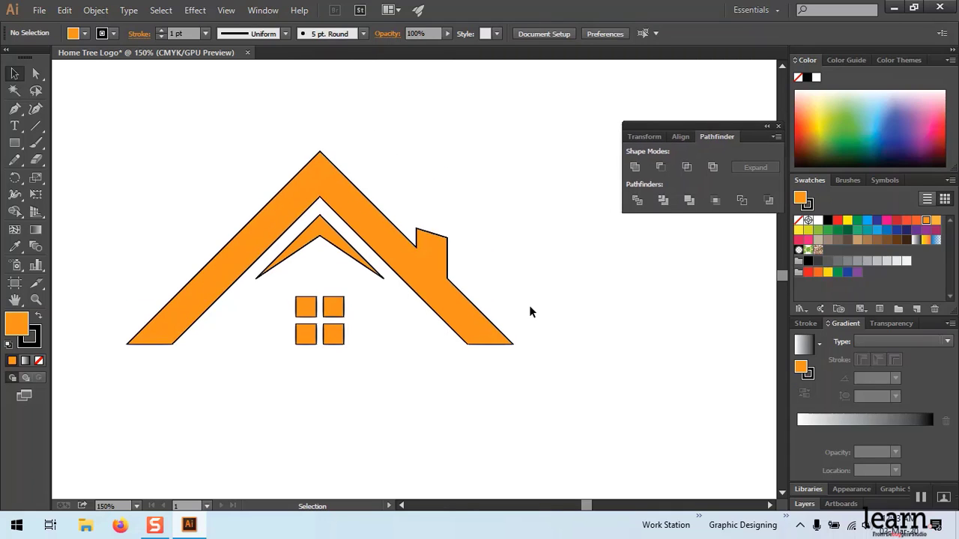
scroll(268, 315, "down", 3)
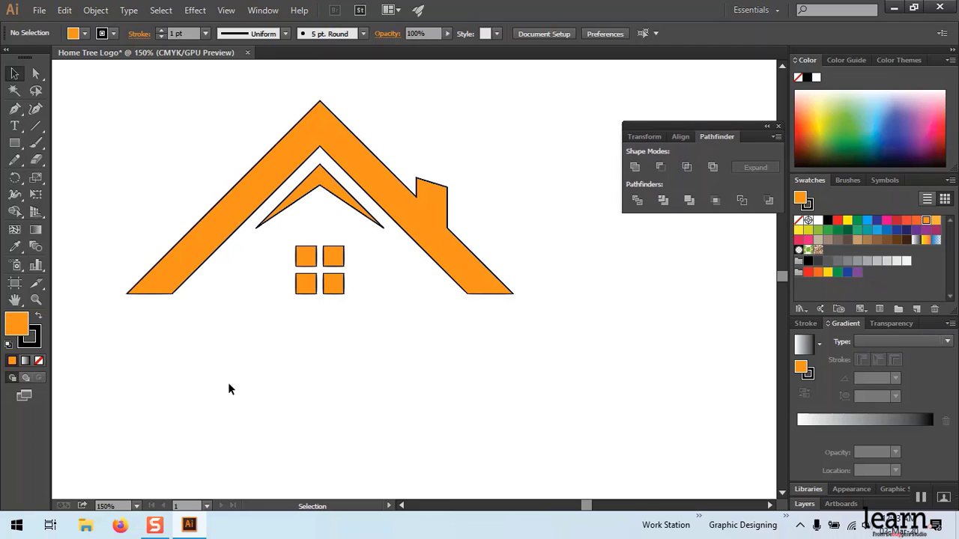
key("z")
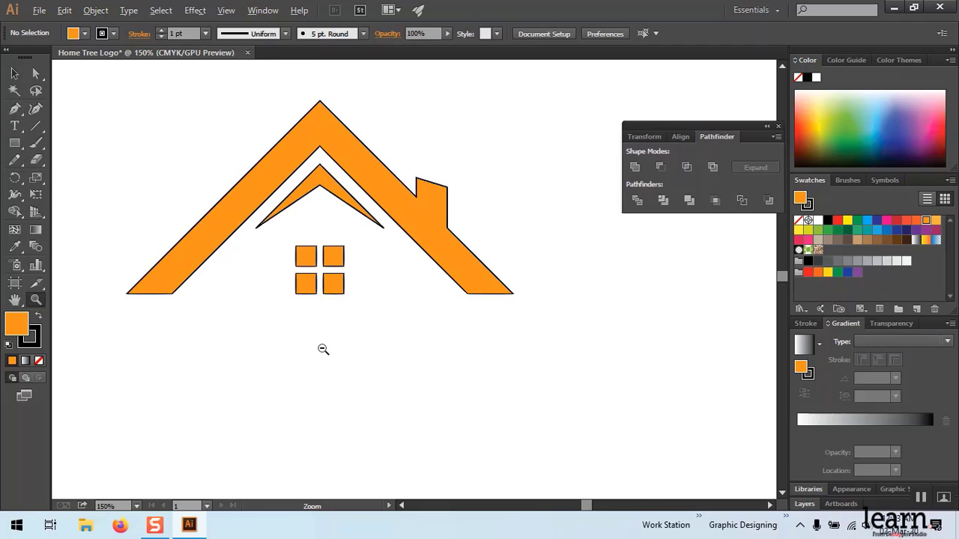
left_click(323, 349, "alt")
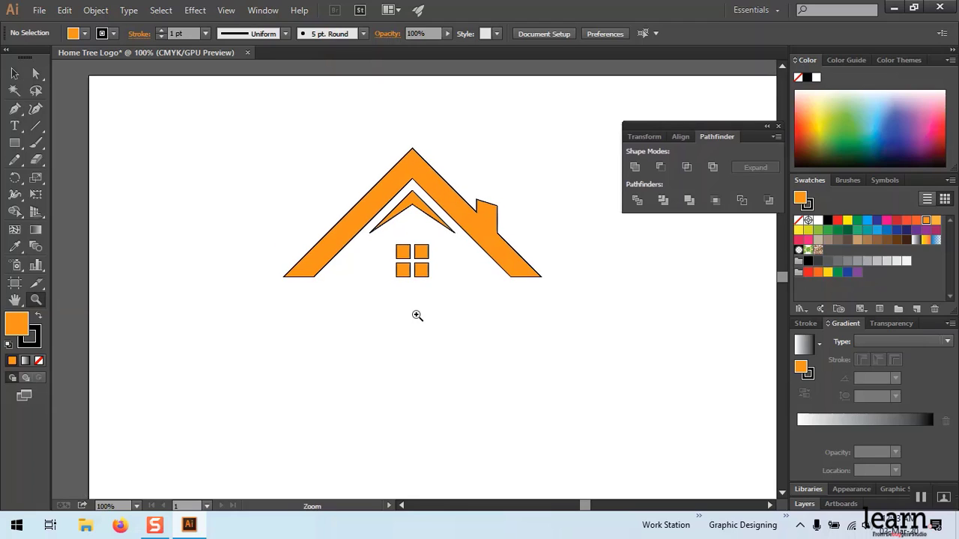
scroll(417, 315, "down", 2)
scroll(414, 317, "up", 1)
scroll(414, 316, "up", 1)
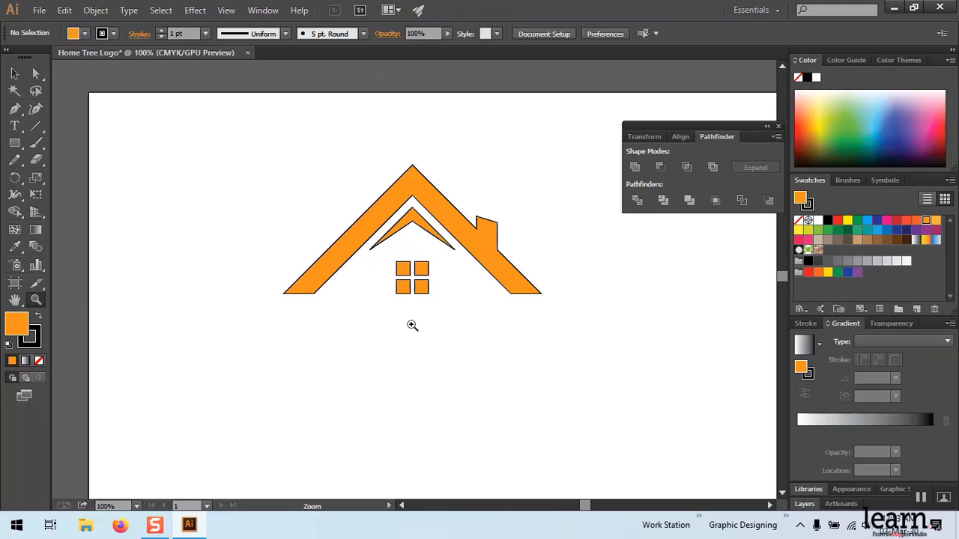
scroll(388, 353, "down", 1)
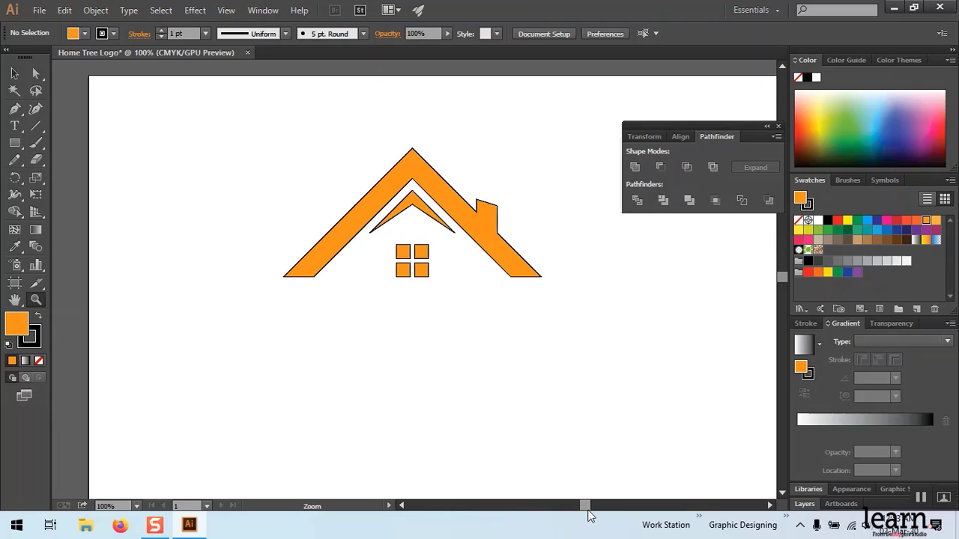
left_click_drag(588, 509, 591, 510)
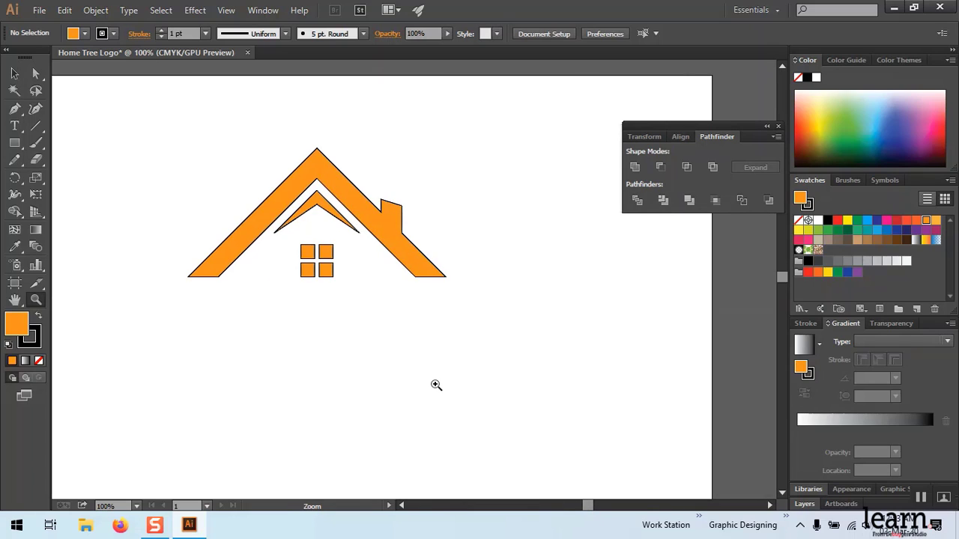
scroll(436, 385, "down", 1)
scroll(436, 385, "down", 1)
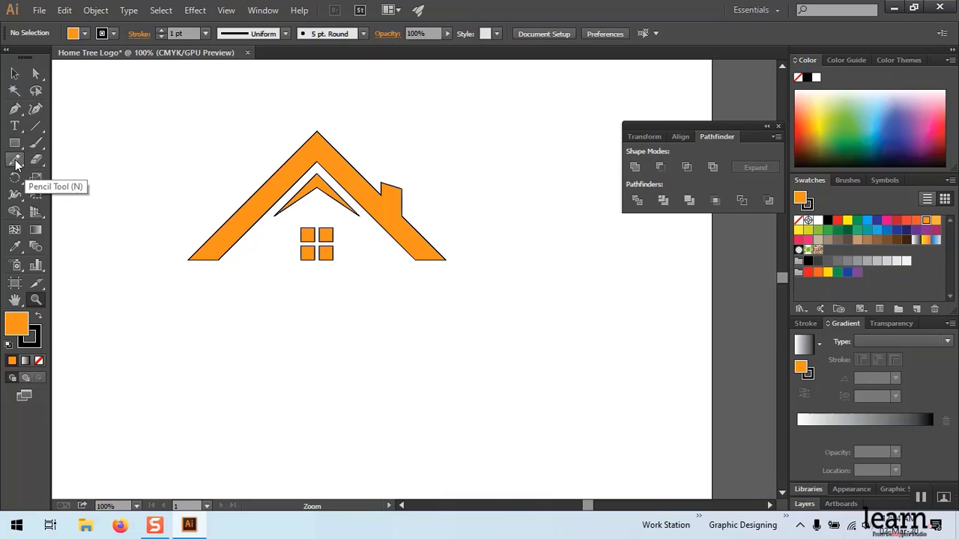
Pencil a wavy line under the house, redrawing it so it rises at the right
left_click(16, 162)
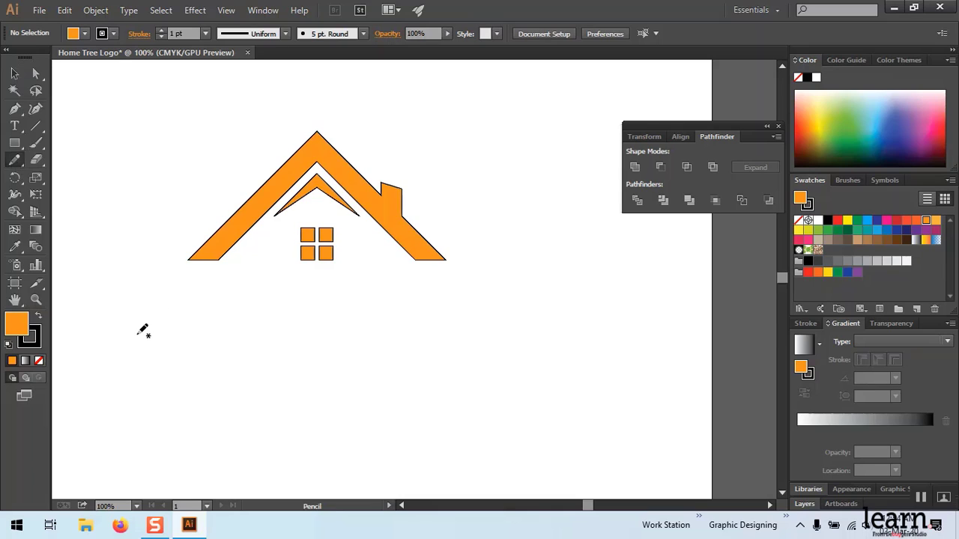
left_click_drag(134, 335, 330, 323)
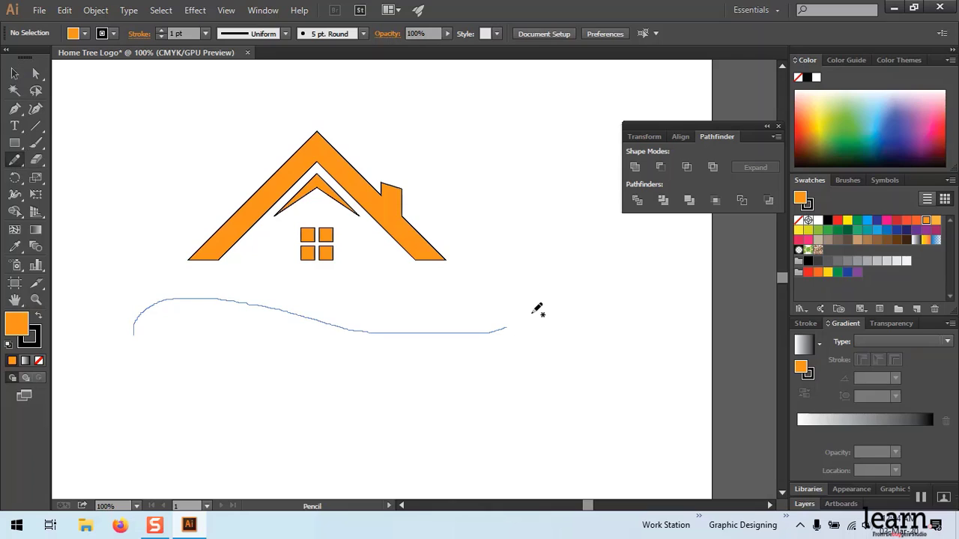
left_click_drag(414, 326, 535, 311)
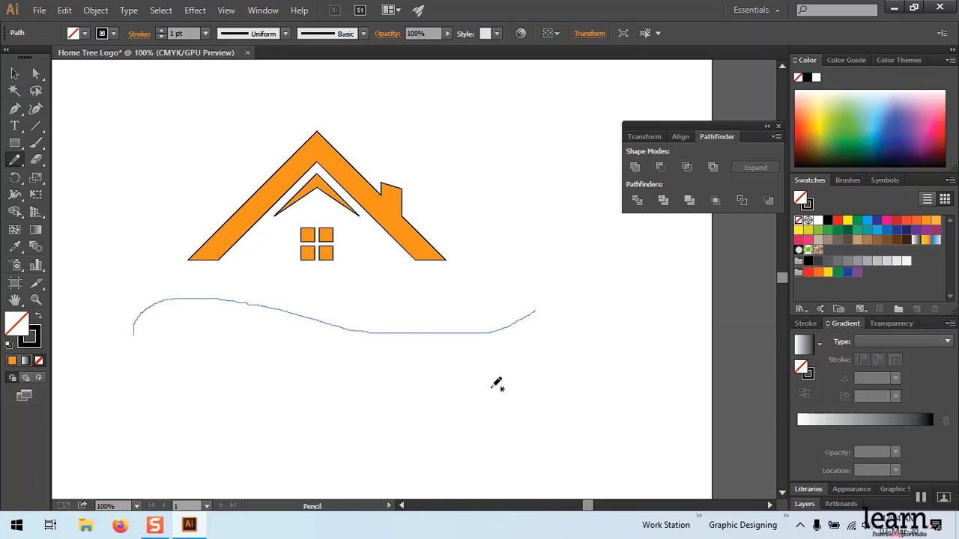
key("ctrl+z")
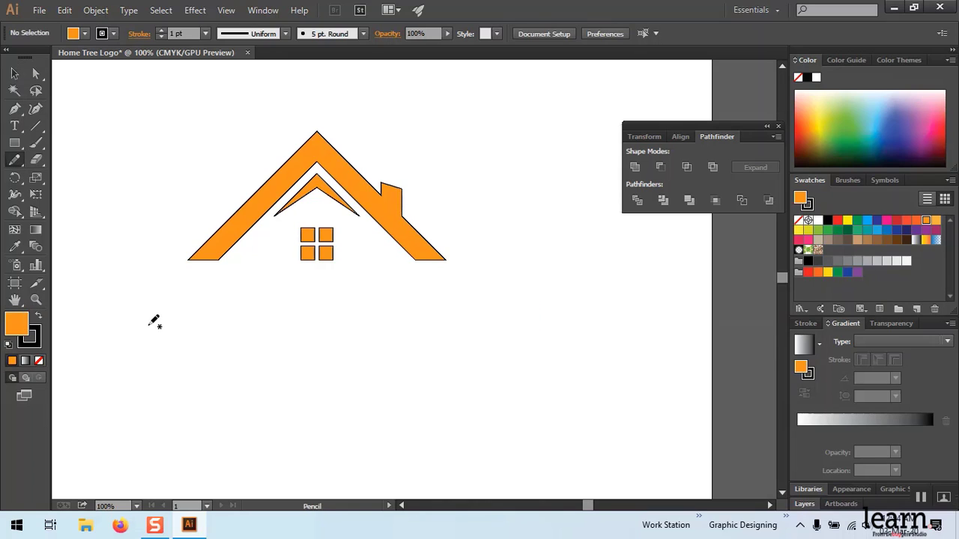
left_click_drag(148, 323, 448, 324)
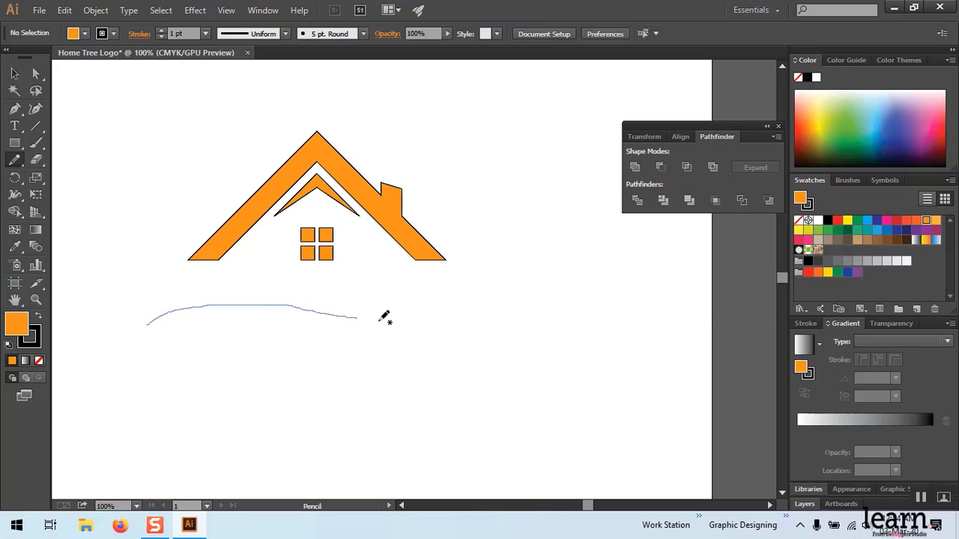
left_click_drag(449, 324, 544, 292)
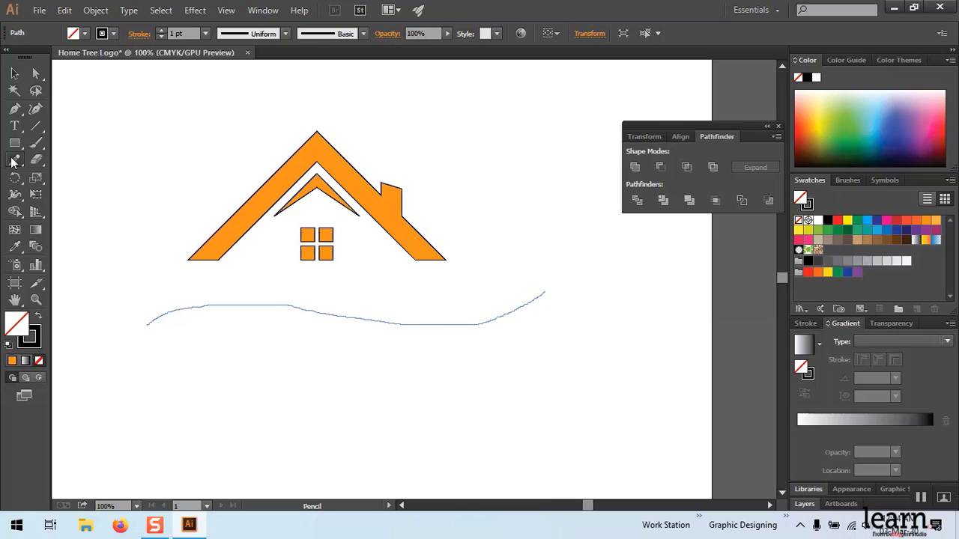
left_click_drag(15, 161, 51, 180)
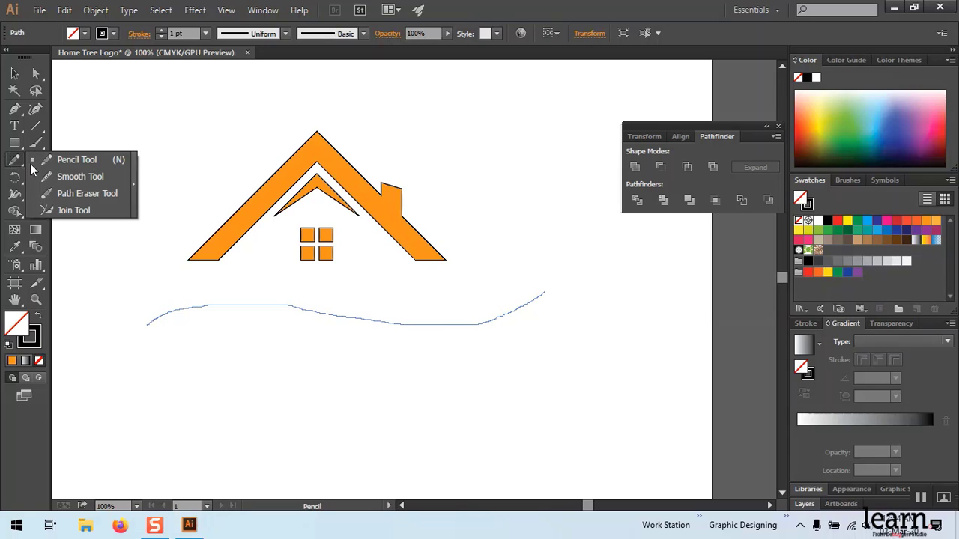
Even out the wave with the Smooth Tool and shift it slightly right
left_click(51, 179)
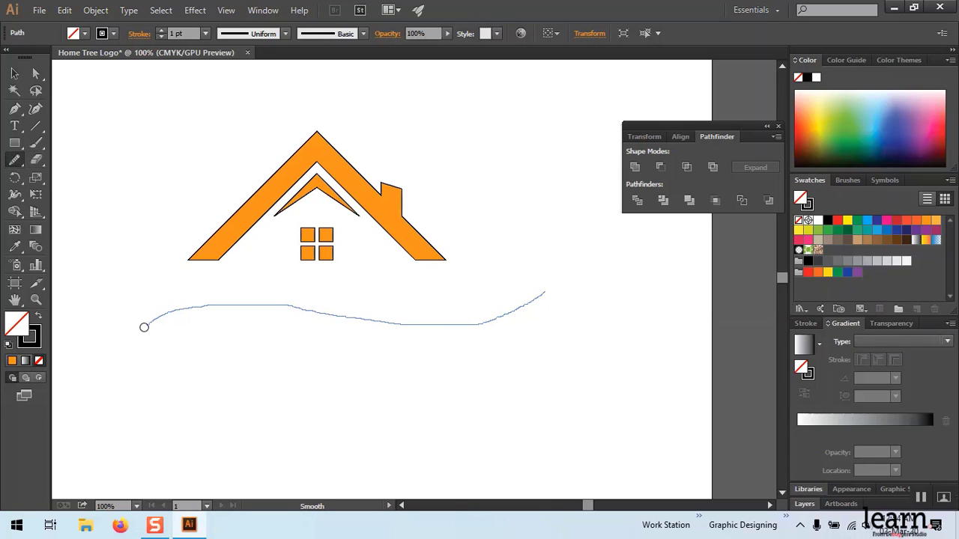
mouse_move(143, 324)
left_mouse_down()
mouse_move(275, 306)
mouse_move(488, 326)
mouse_move(471, 322)
mouse_move(544, 293)
left_mouse_up()
key("ctrl+shift+a")
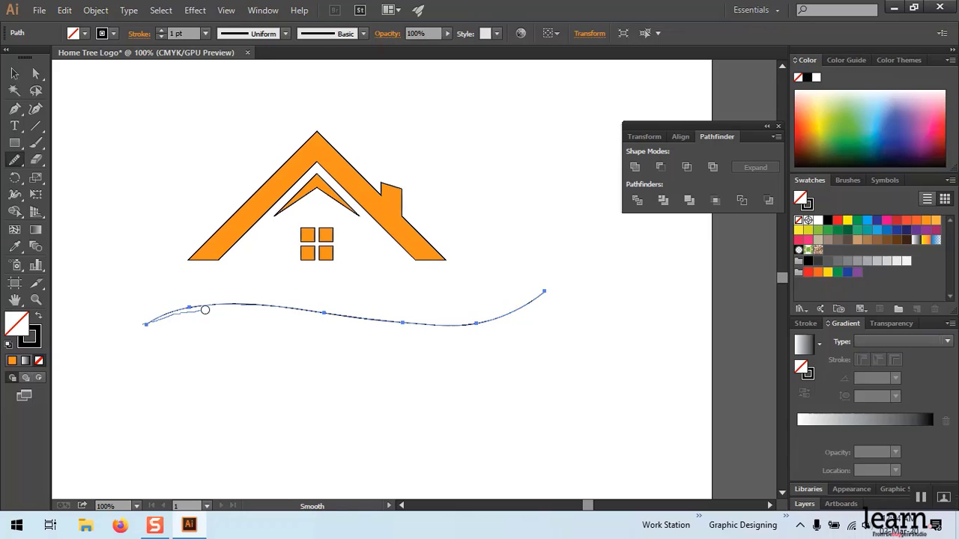
mouse_move(199, 310)
left_mouse_down()
mouse_move(437, 325)
mouse_move(490, 322)
mouse_move(539, 296)
left_mouse_up()
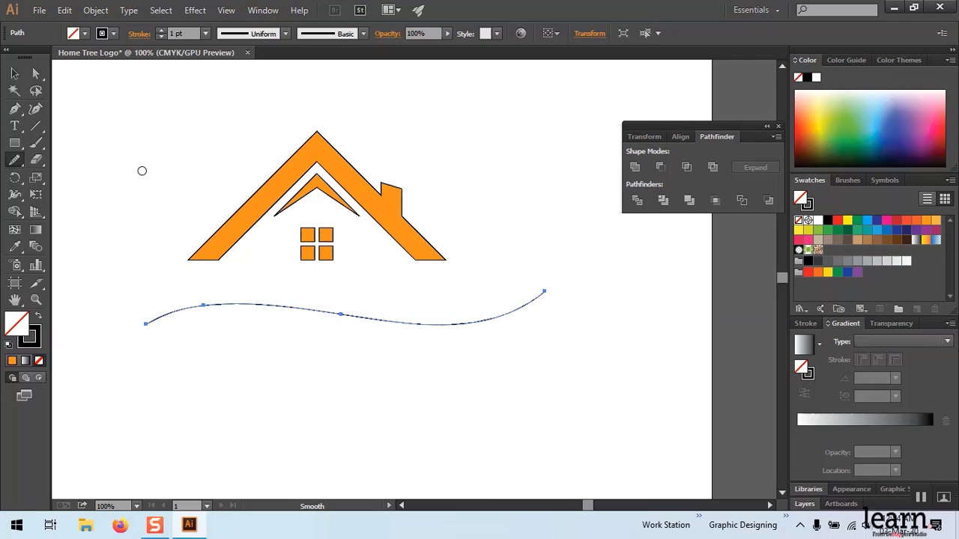
left_click(14, 72)
left_click(262, 368)
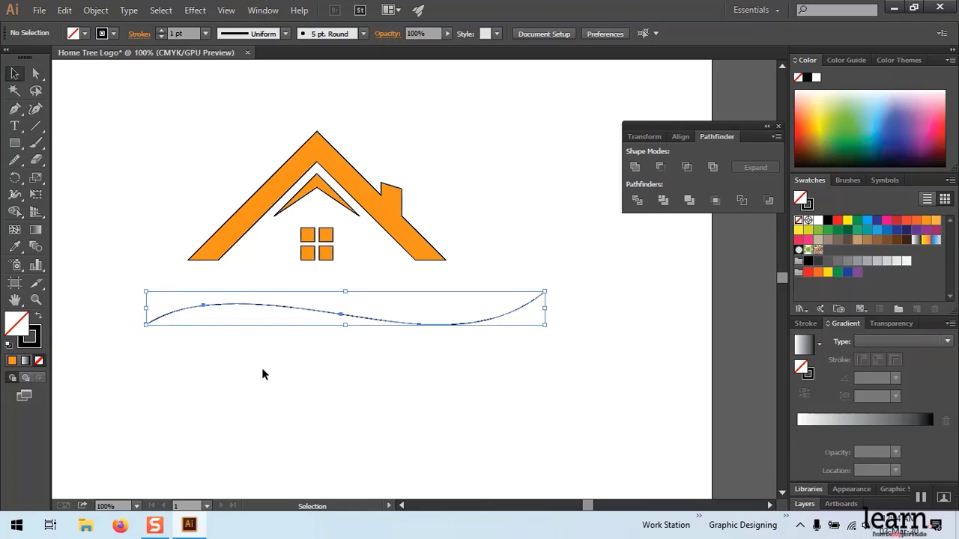
mouse_move(352, 323)
left_mouse_down()
mouse_move(406, 336)
mouse_move(345, 317)
mouse_move(373, 307)
left_mouse_up()
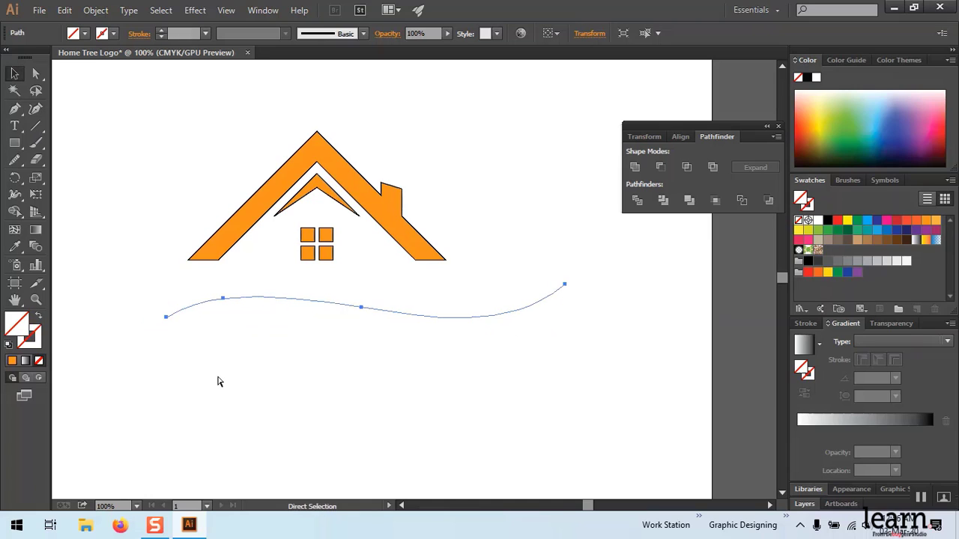
Give the wave a 12 pt orange stroke and nudge it up and left
key("ctrl+z")
key("v")
left_click(327, 377)
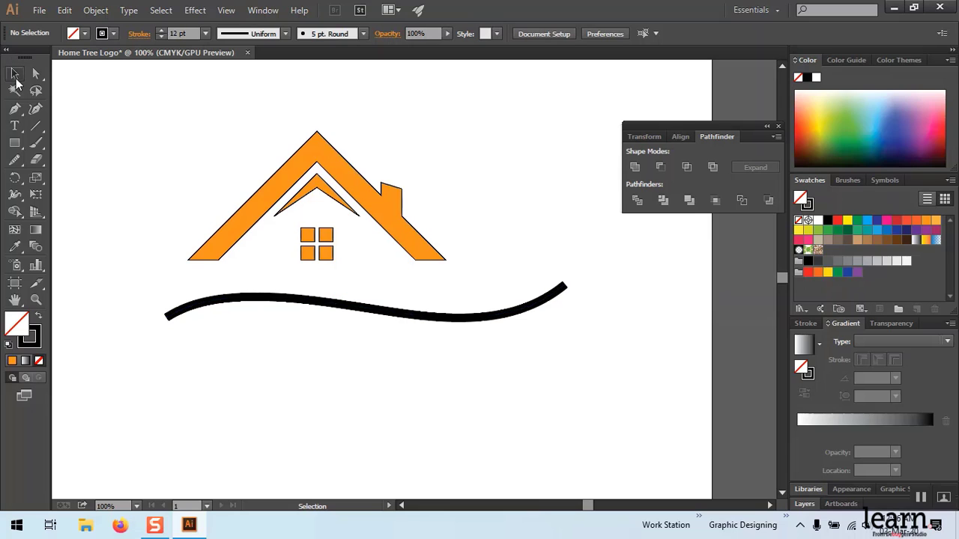
left_click(15, 75)
left_click(327, 305)
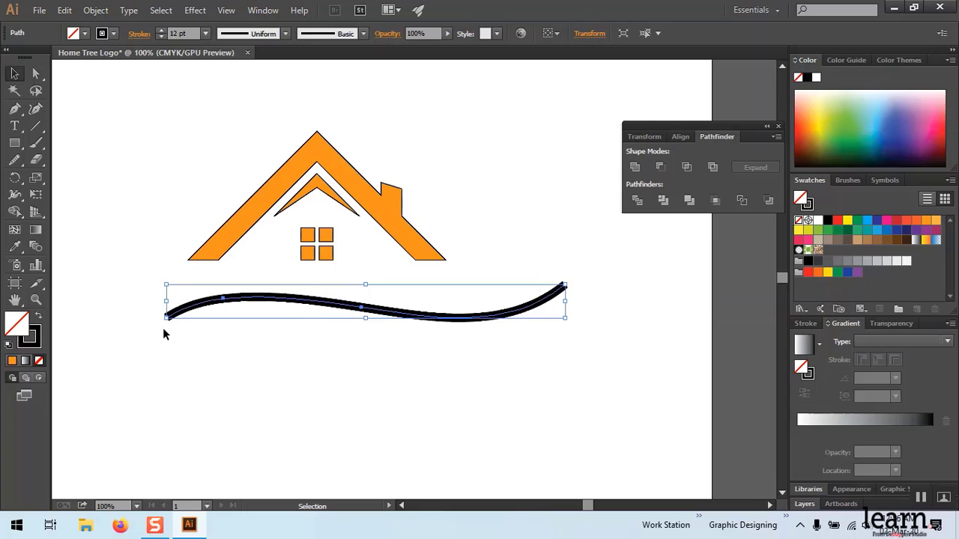
left_click(40, 342)
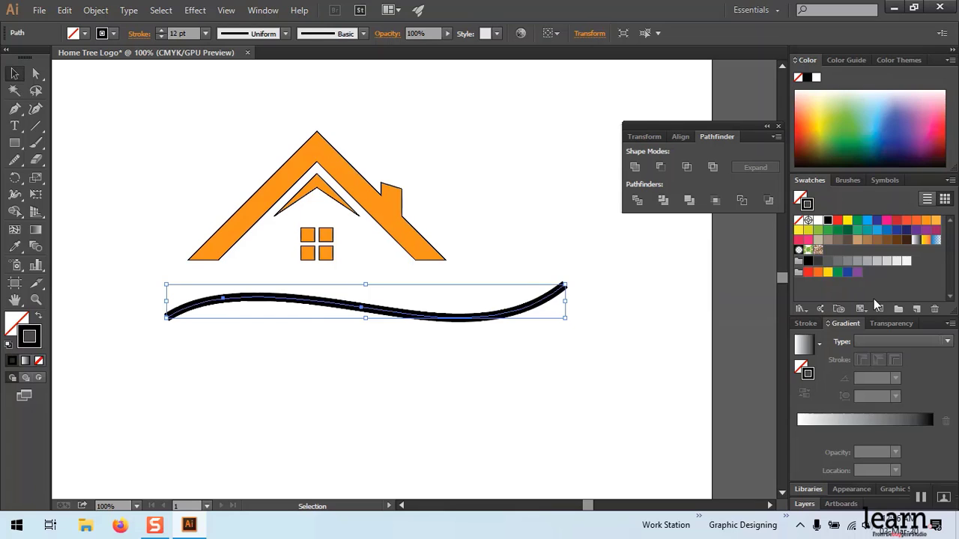
left_click(927, 222)
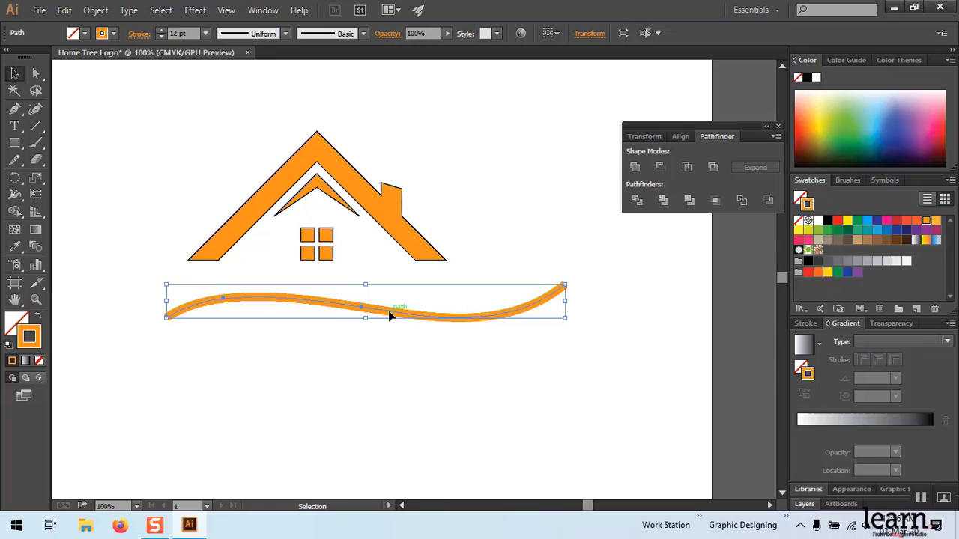
left_click_drag(389, 315, 374, 307)
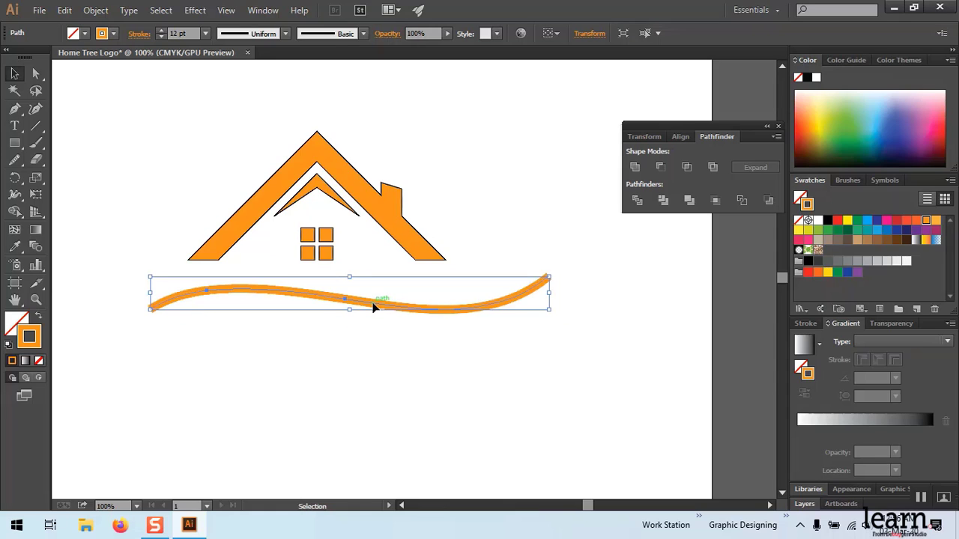
left_click(381, 347)
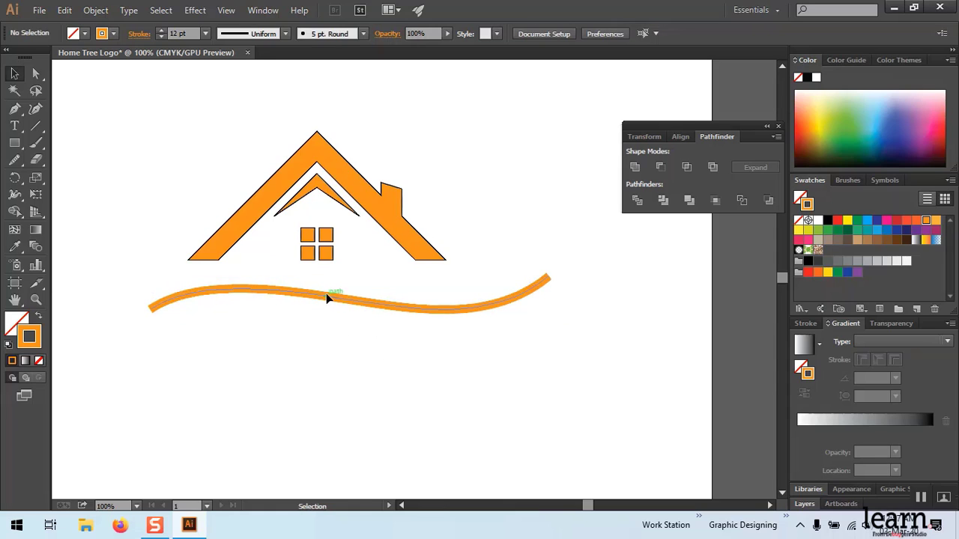
left_click(327, 295)
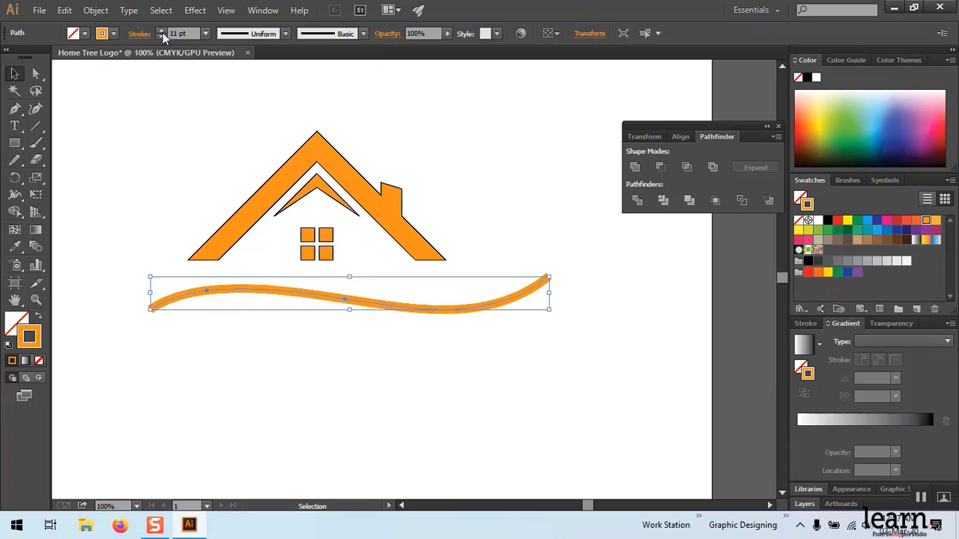
Compare stroke width profiles and settle on Width Profile 1, tapering both ends
left_click(285, 33)
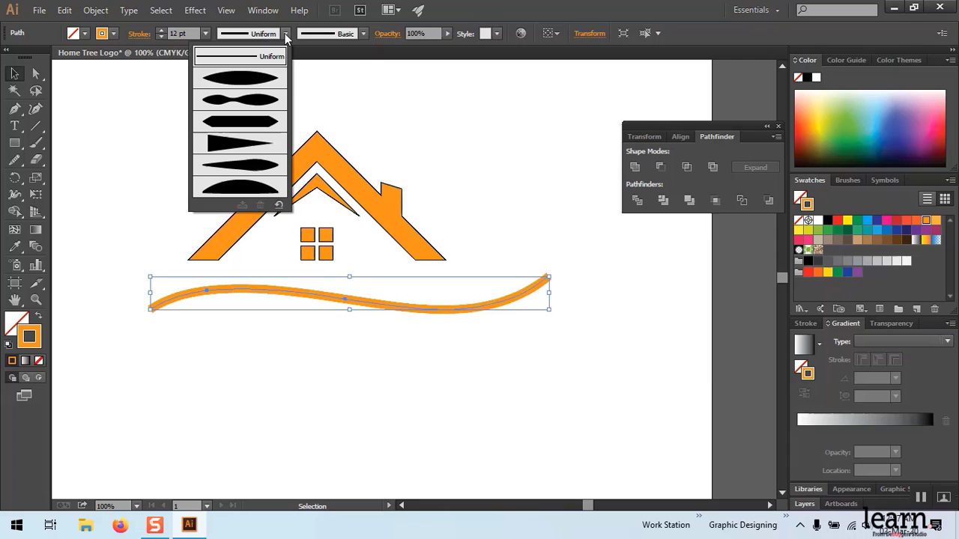
left_click(263, 80)
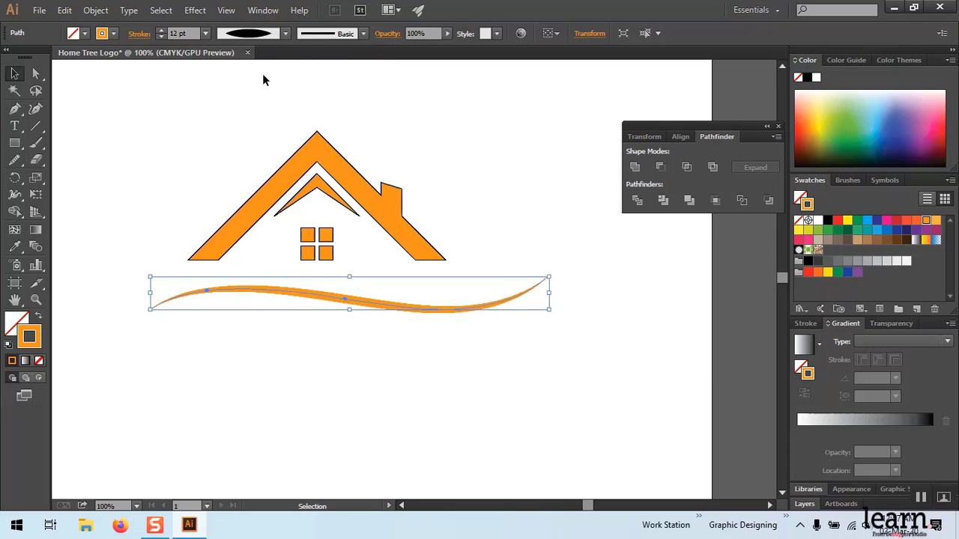
left_click(286, 33)
left_click(257, 99)
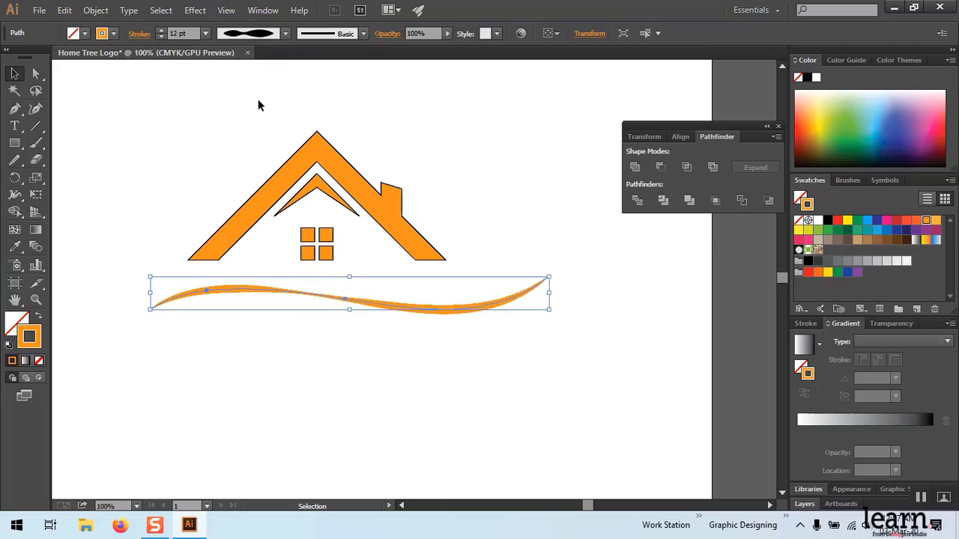
left_click(286, 33)
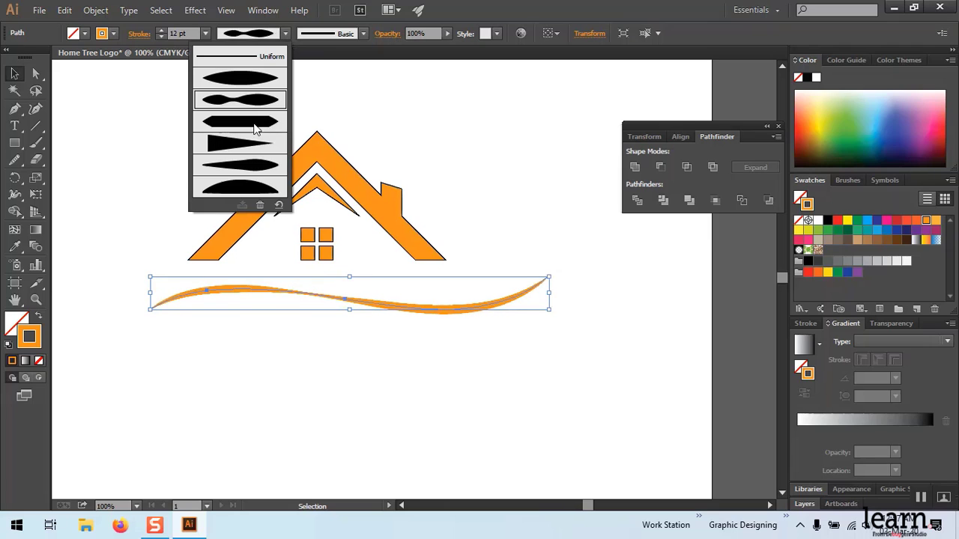
left_click(253, 127)
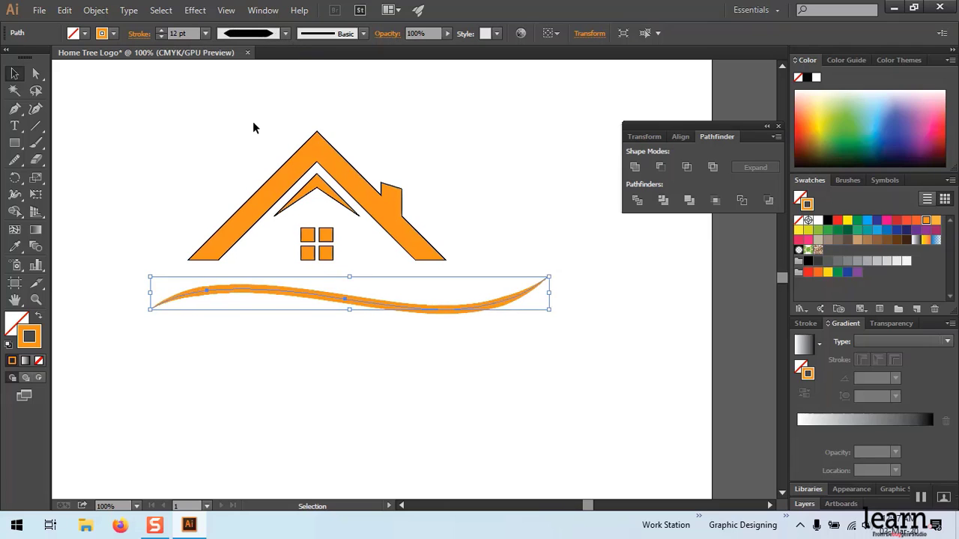
left_click(285, 33)
left_click(259, 84)
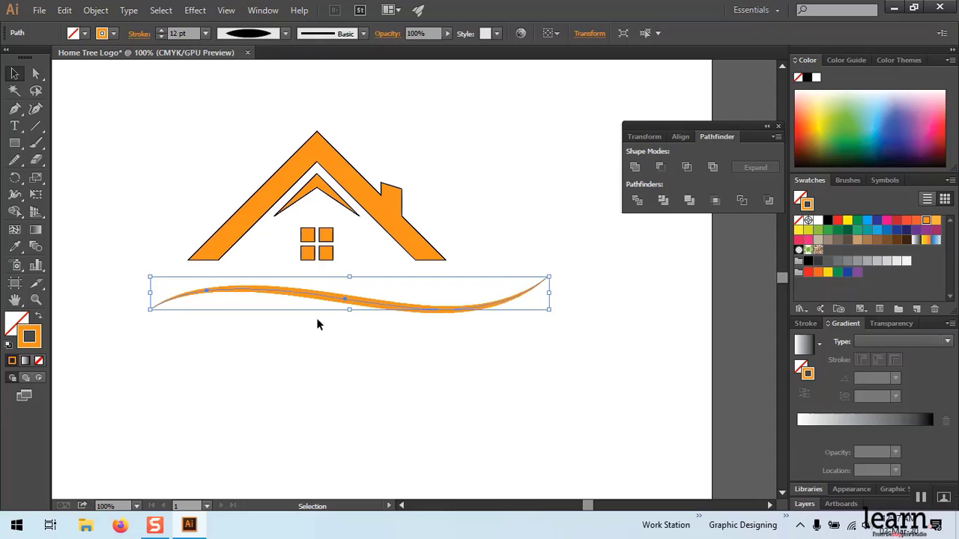
left_click(350, 337)
left_click(355, 301)
Expand the orange wave's appearance into a filled outline shape and shift it slightly right
left_click(95, 10)
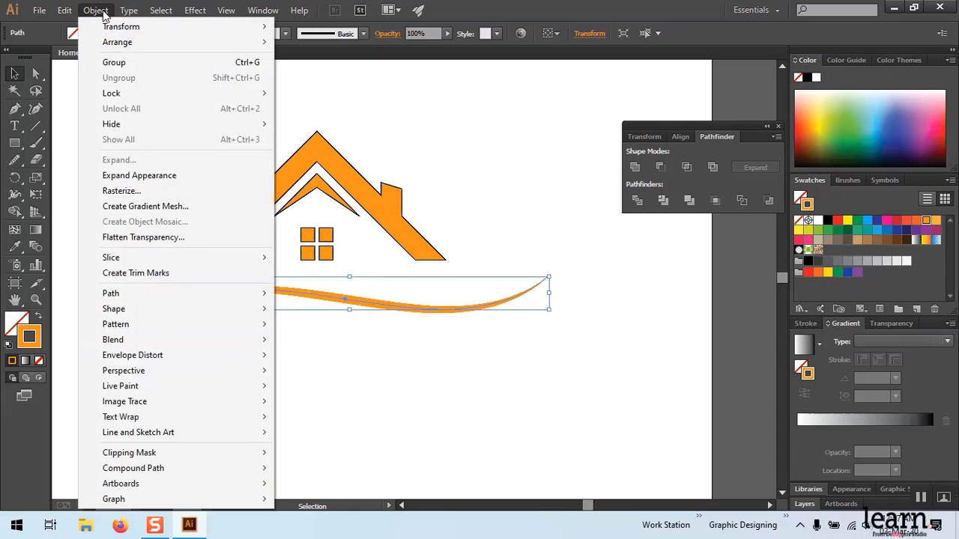
left_click(149, 177)
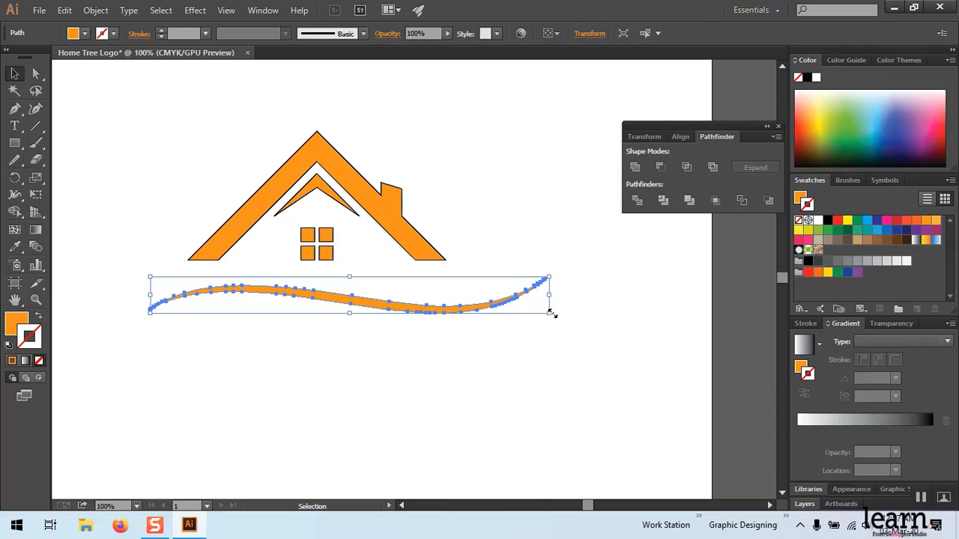
left_click(353, 344)
left_click(379, 307)
left_click_drag(382, 309, 399, 251)
left_click(448, 378)
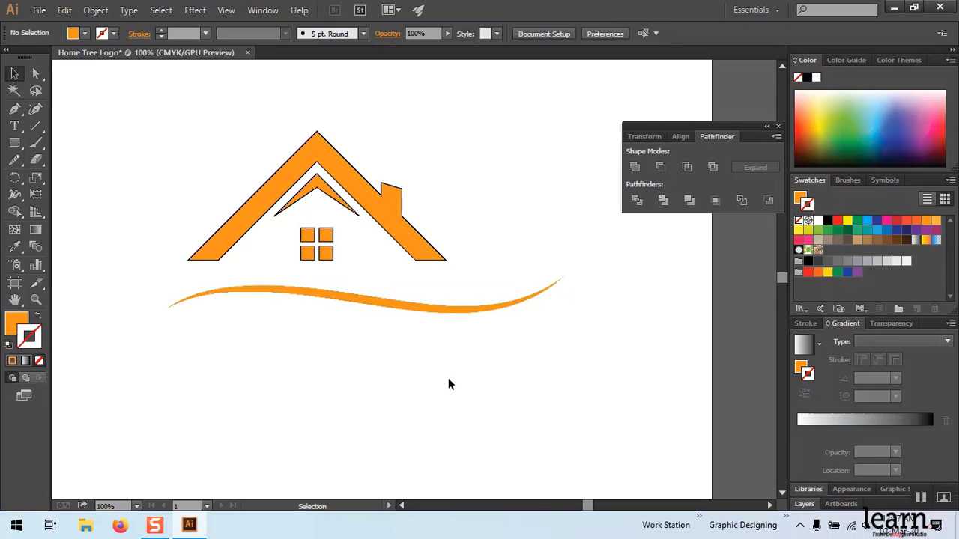
scroll(524, 240, "up", 2)
scroll(525, 240, "up", 2)
scroll(524, 248, "down", 2)
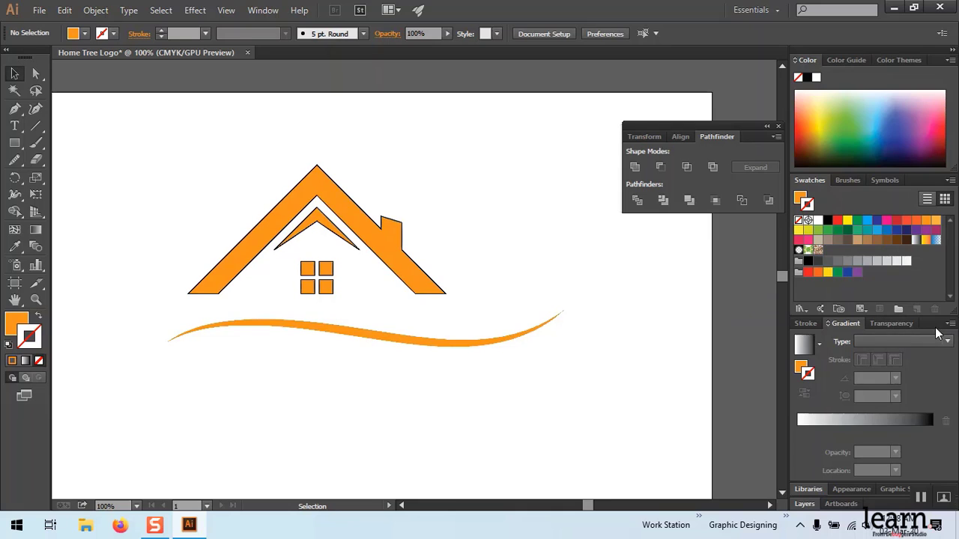
Float the Gradient panel out of the dock and load the Orange, Yellow linear preset
left_click_drag(924, 328, 725, 232)
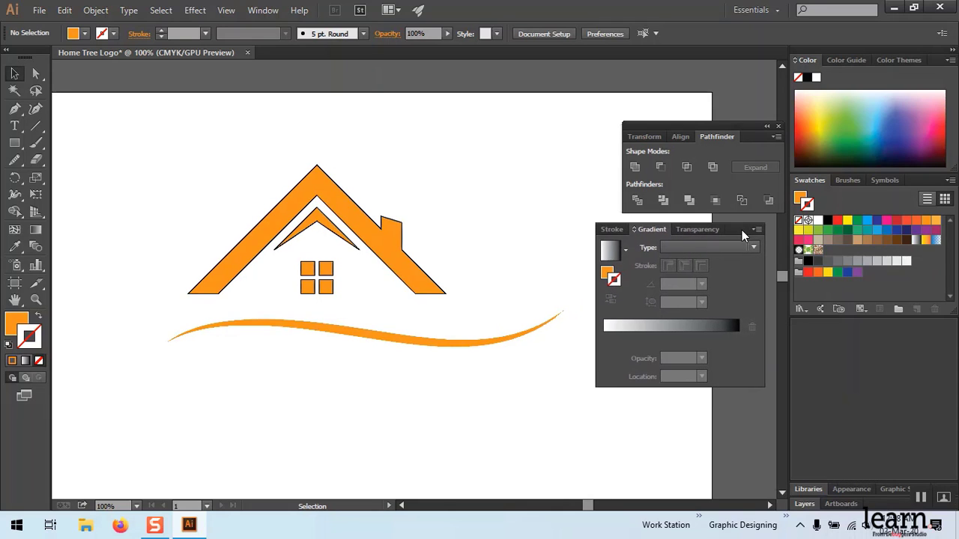
left_click(263, 10)
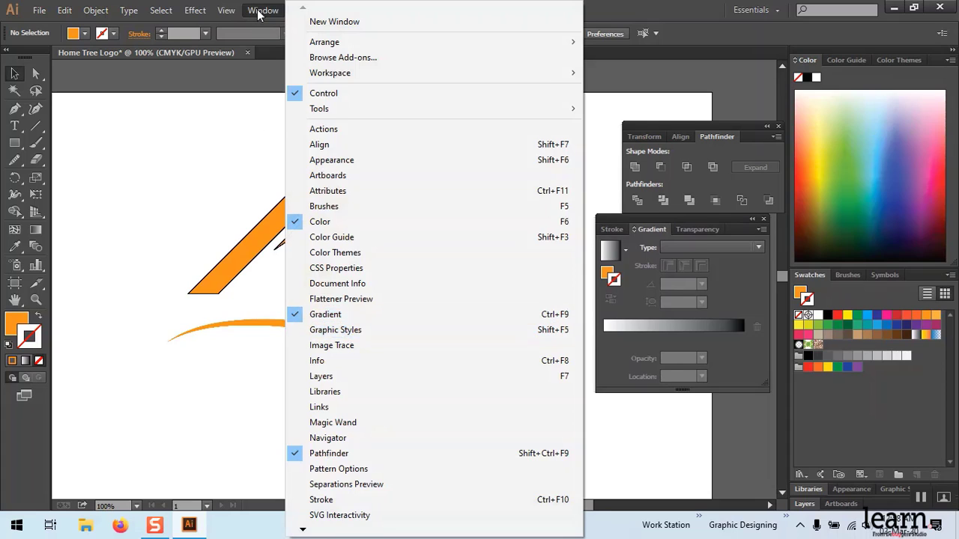
left_click(262, 11)
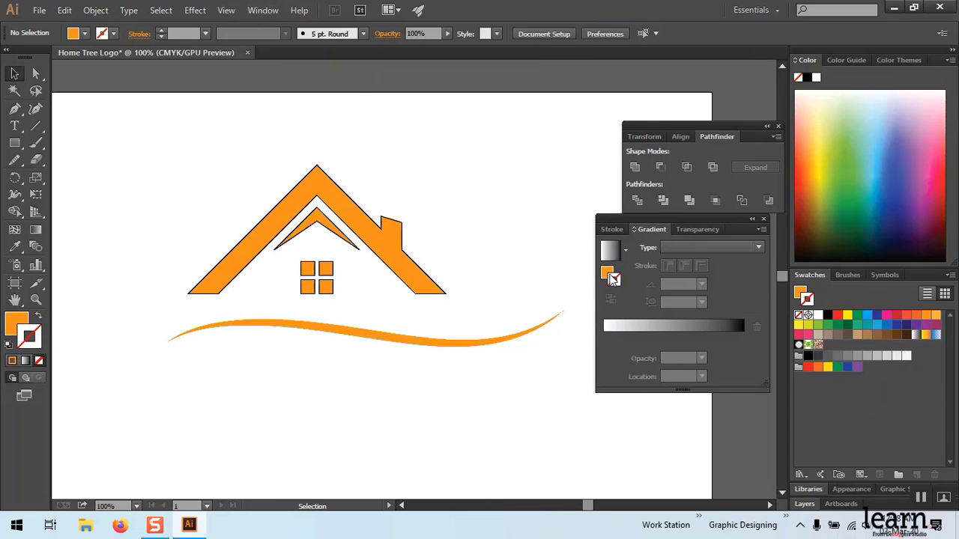
left_click(625, 249)
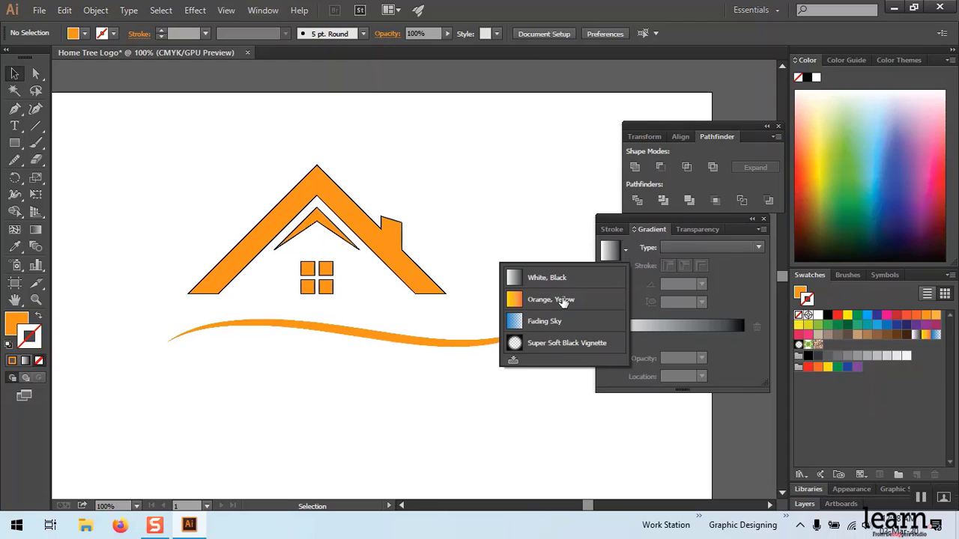
left_click(567, 300)
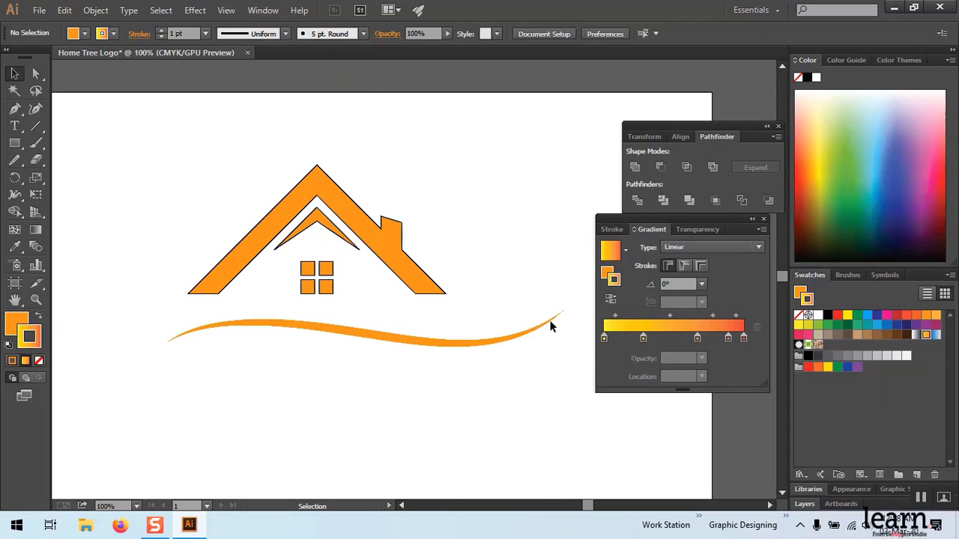
left_click(644, 338)
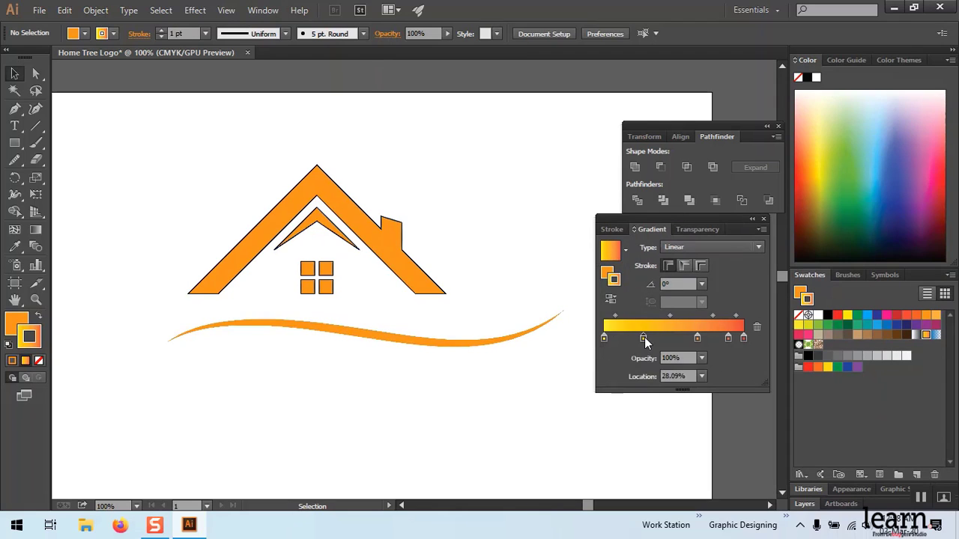
left_click(387, 243)
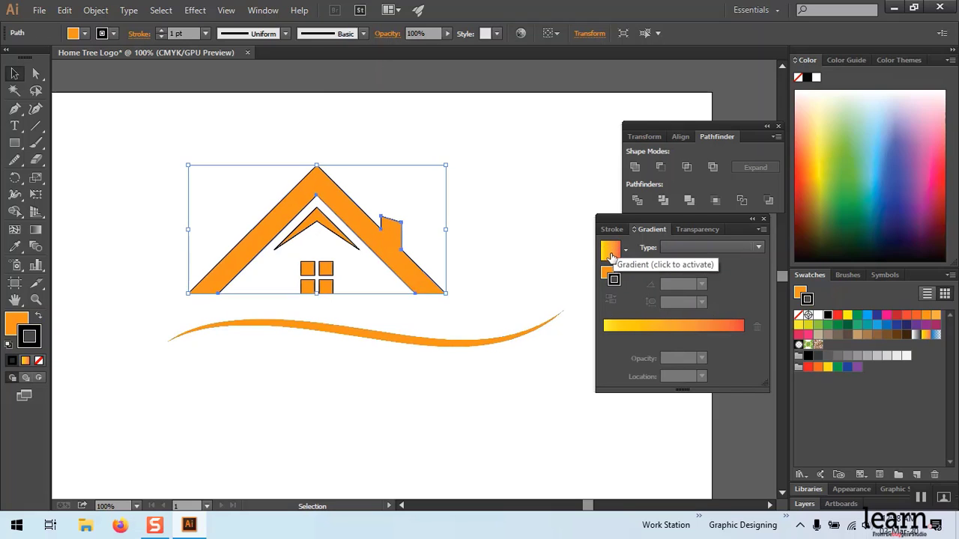
Apply the Orange, Yellow gradient to the roof's outline stroke
left_click(611, 229)
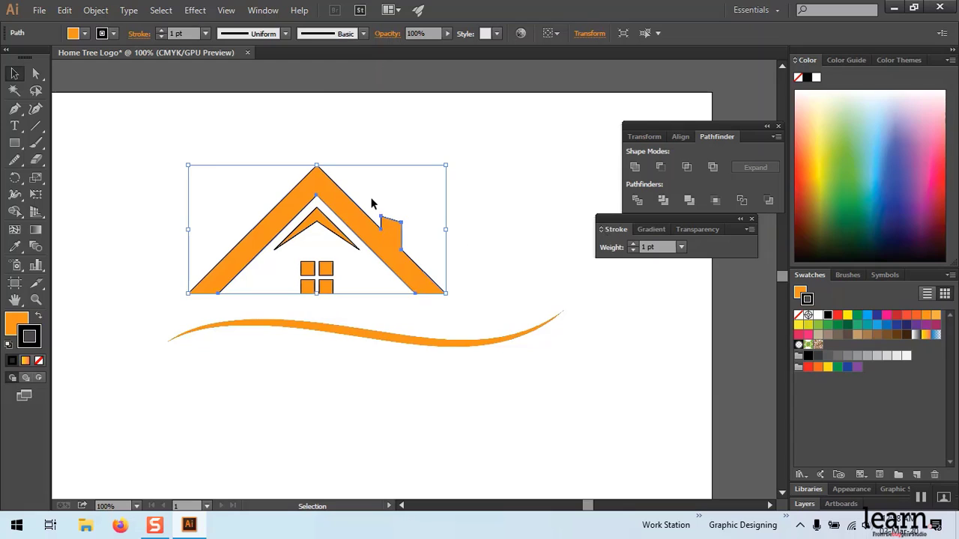
left_click(494, 212)
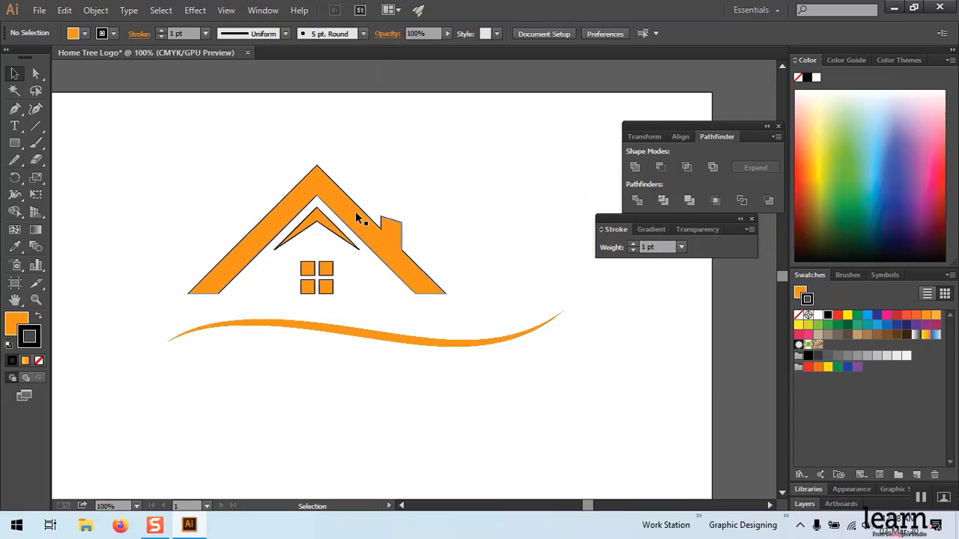
left_click(339, 231)
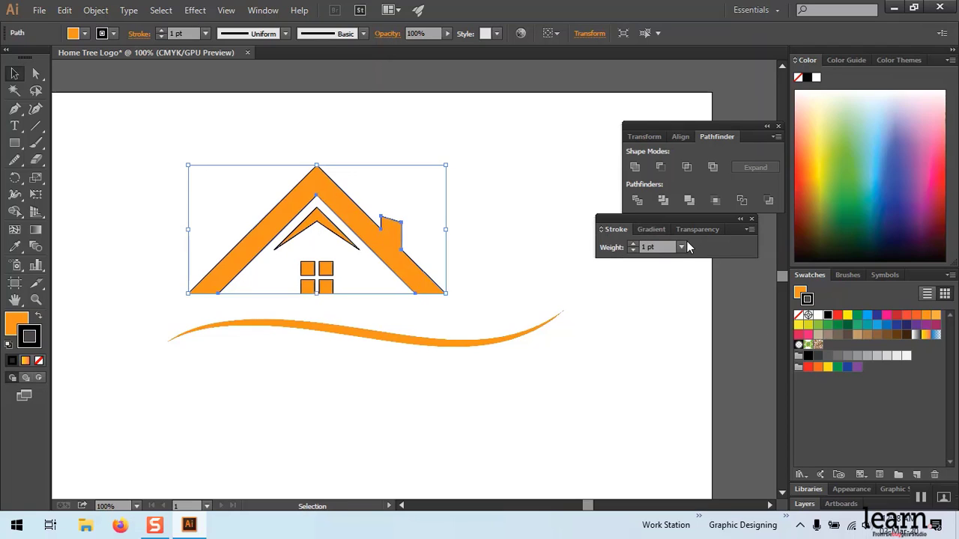
left_click(657, 229)
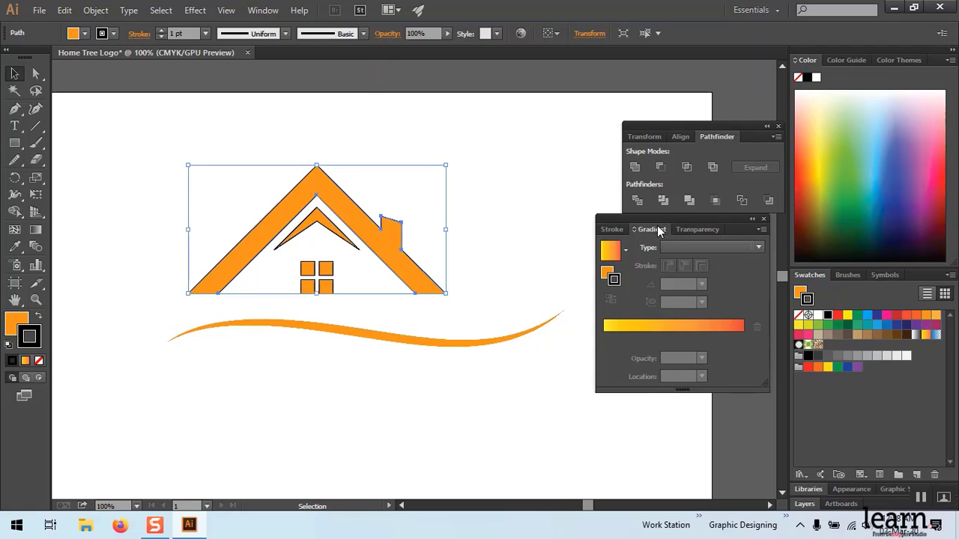
left_click(611, 253)
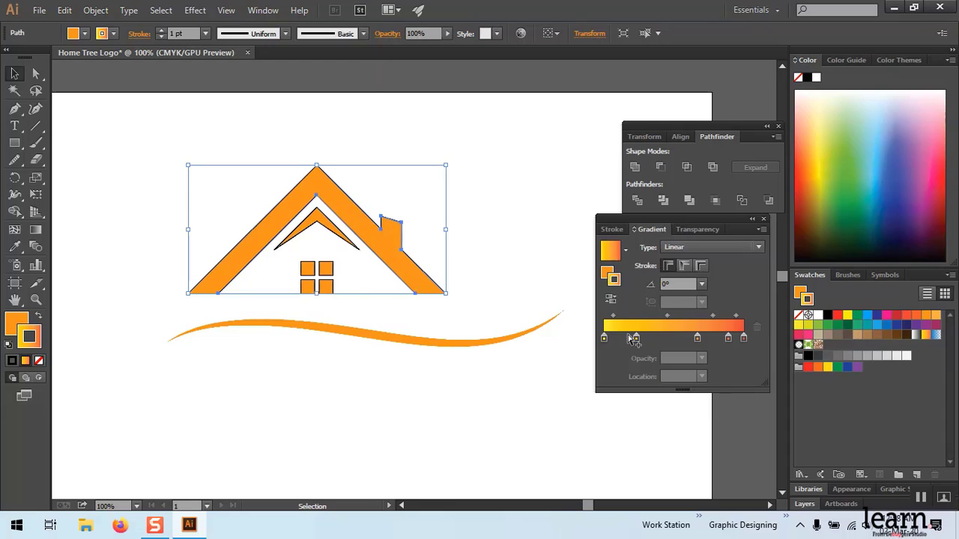
Rearrange the stroke gradient's stops and raise the first stop's Cyan to 22 for greenish-yellow
mouse_move(636, 338)
left_mouse_down()
mouse_move(646, 337)
mouse_move(634, 336)
left_mouse_up()
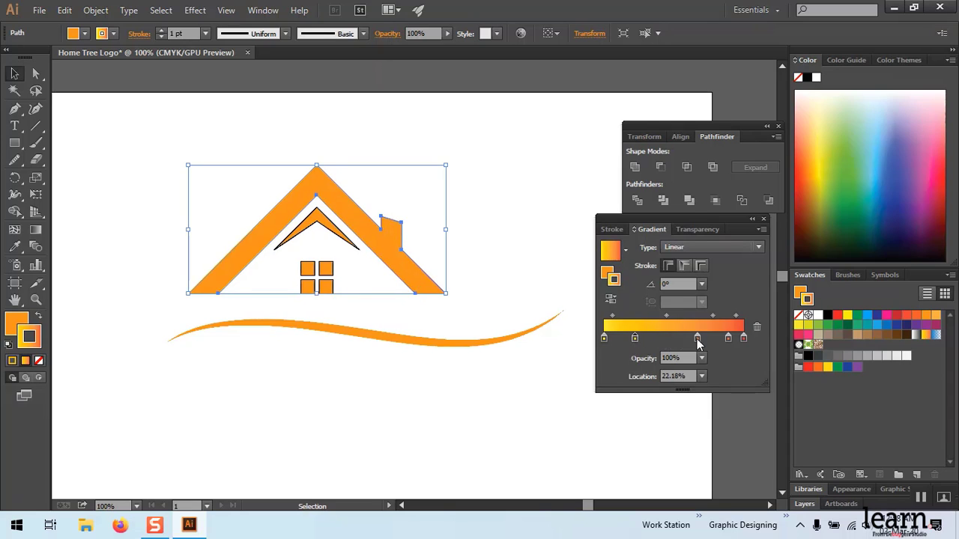
left_click_drag(698, 338, 686, 338)
left_click_drag(604, 339, 608, 339)
double_click(605, 339)
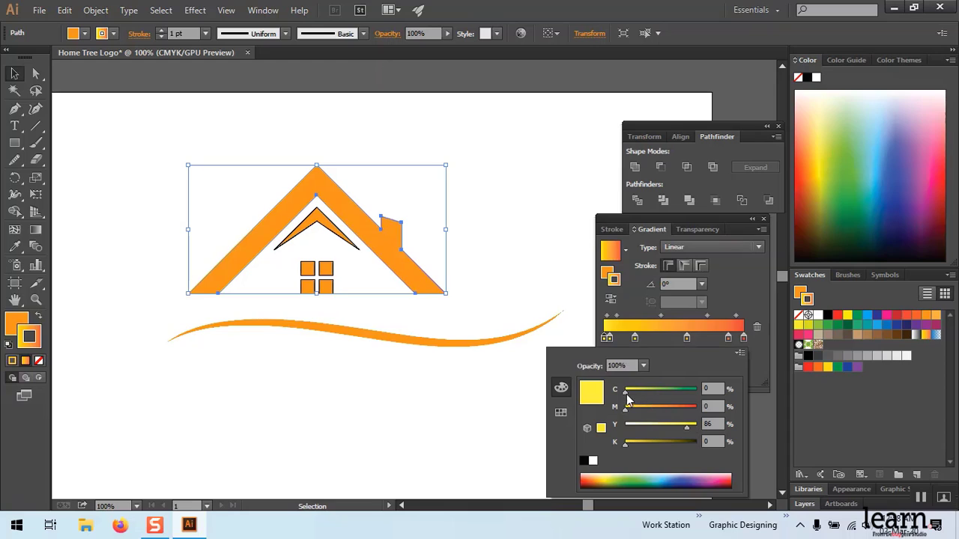
mouse_move(626, 394)
left_mouse_down()
mouse_move(639, 394)
mouse_move(635, 411)
left_mouse_up()
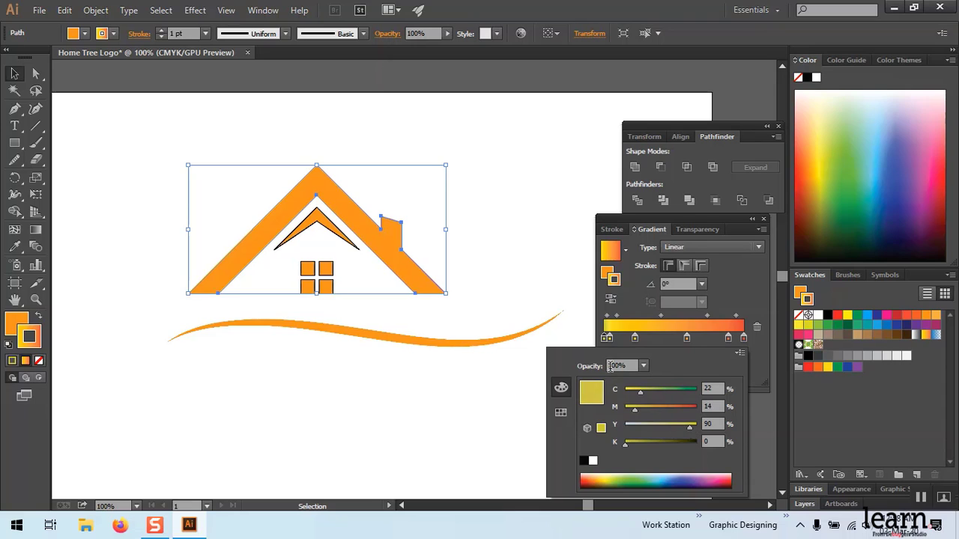
left_click(659, 347)
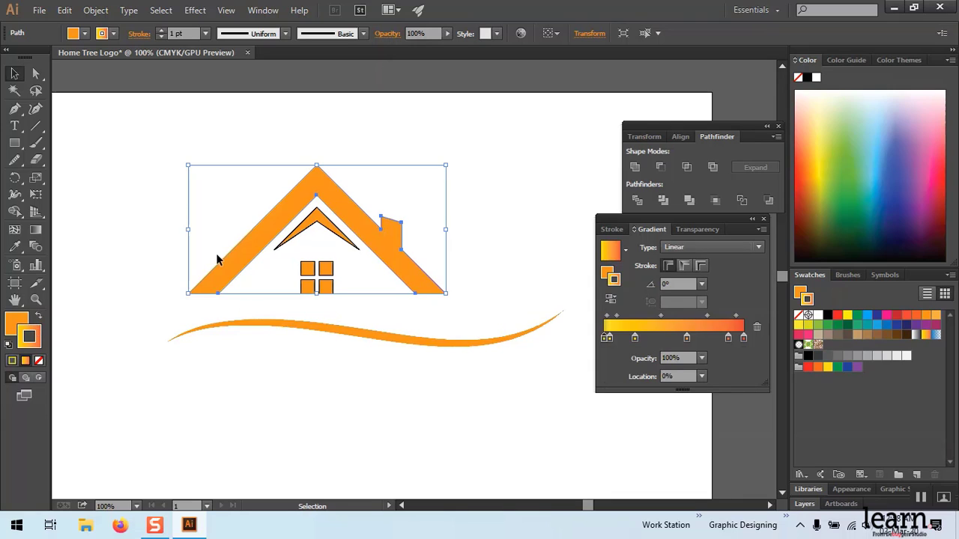
left_click(15, 326)
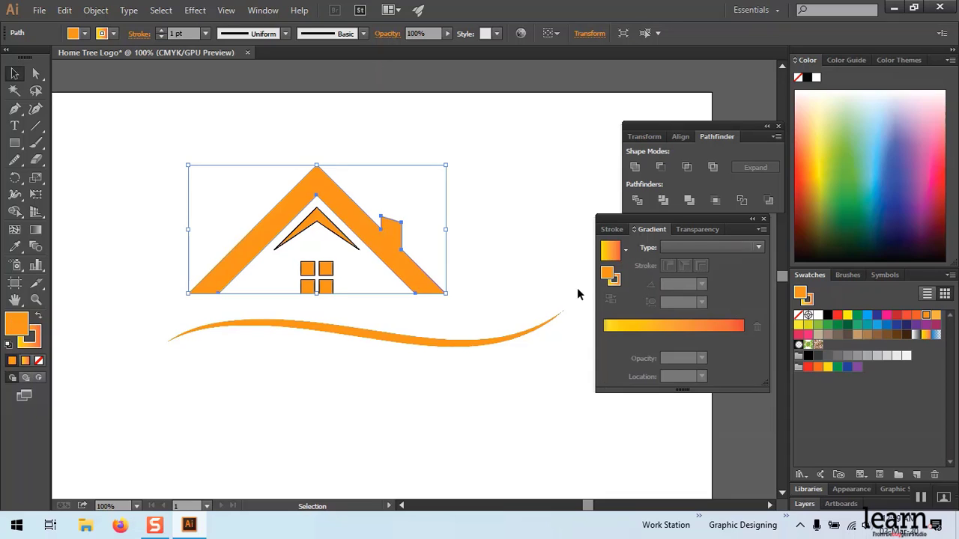
Fill the roof with the Orange, Yellow gradient, moving its stops to about 33% and 59%
left_click(626, 251)
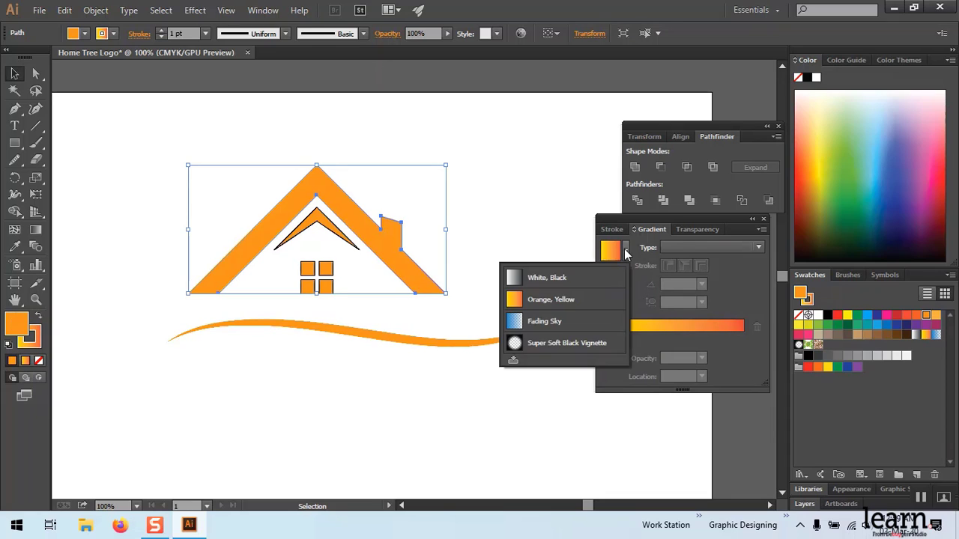
left_click(574, 299)
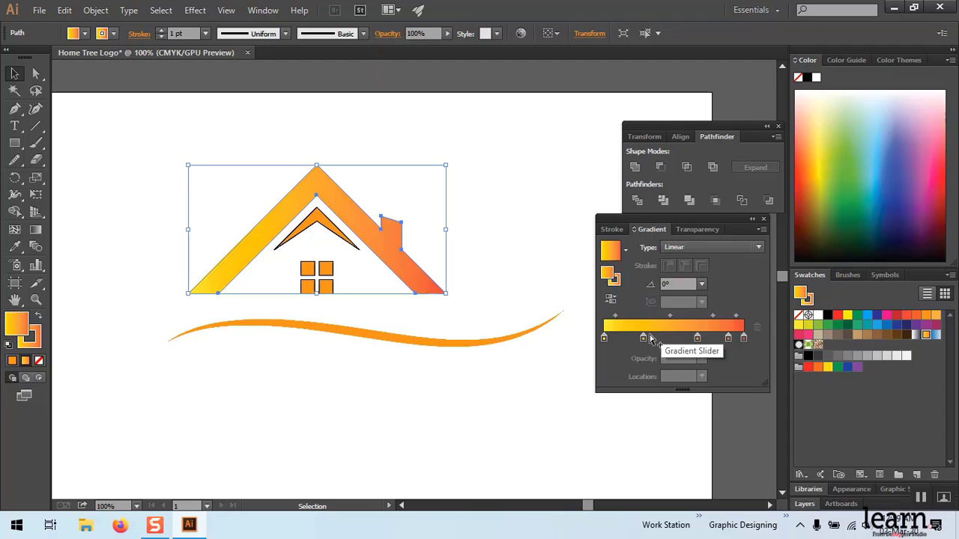
mouse_move(643, 338)
left_mouse_down()
mouse_move(705, 337)
mouse_move(642, 338)
left_mouse_up()
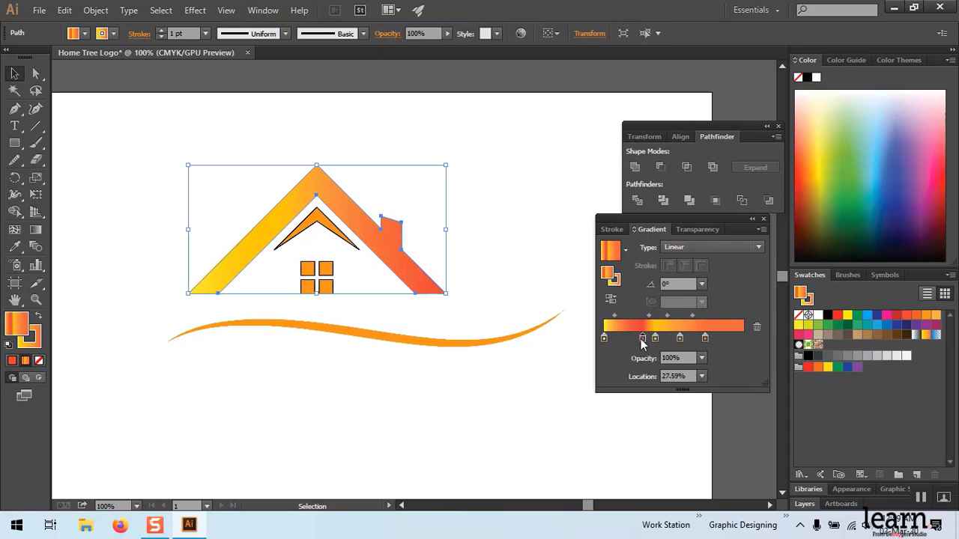
left_click_drag(640, 338, 646, 342)
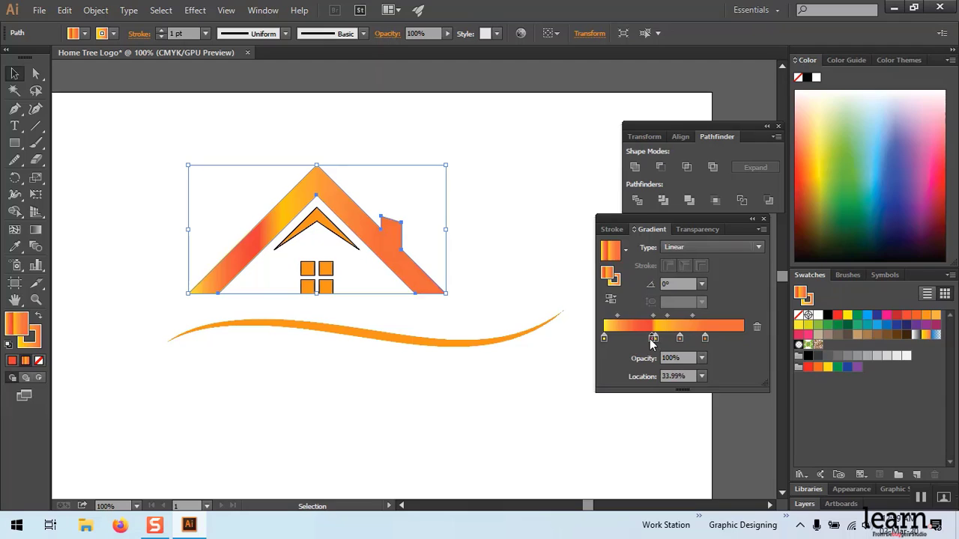
mouse_move(649, 339)
left_mouse_down()
mouse_move(614, 338)
mouse_move(661, 338)
left_mouse_up()
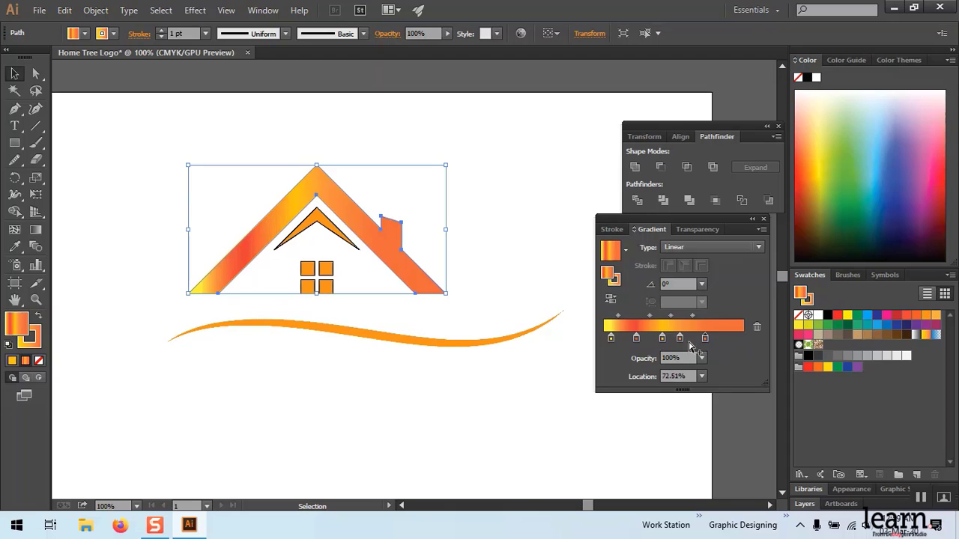
left_click_drag(680, 339, 687, 338)
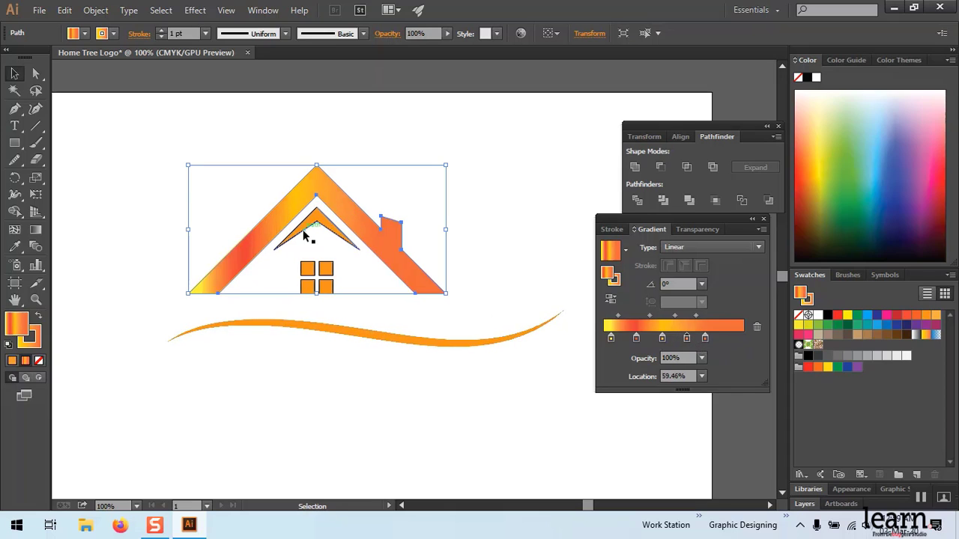
Give the inner roof chevron the Orange, Yellow gradient with its colour stops repositioned
left_click(329, 228)
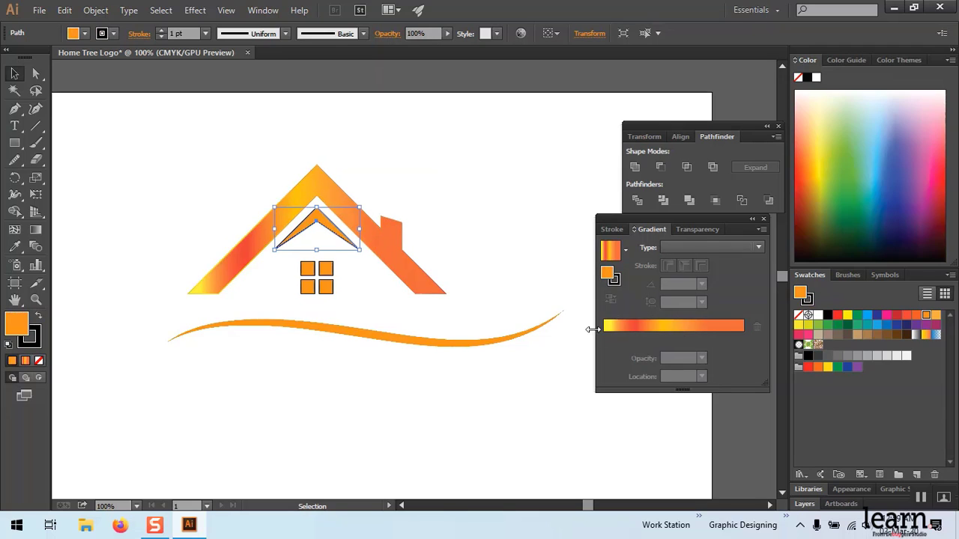
left_click(626, 251)
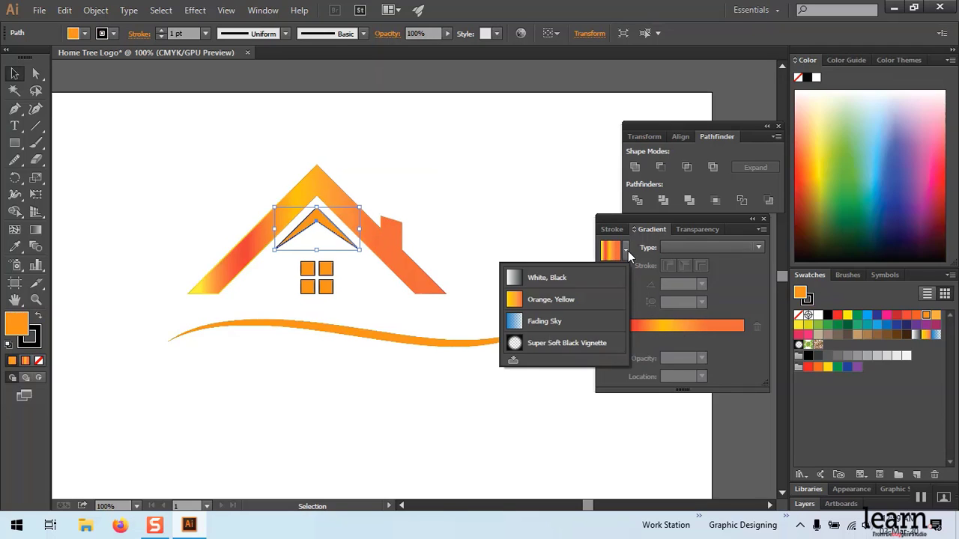
left_click(573, 300)
mouse_move(643, 338)
left_mouse_down()
mouse_move(658, 338)
mouse_move(619, 338)
left_mouse_up()
left_click(604, 337)
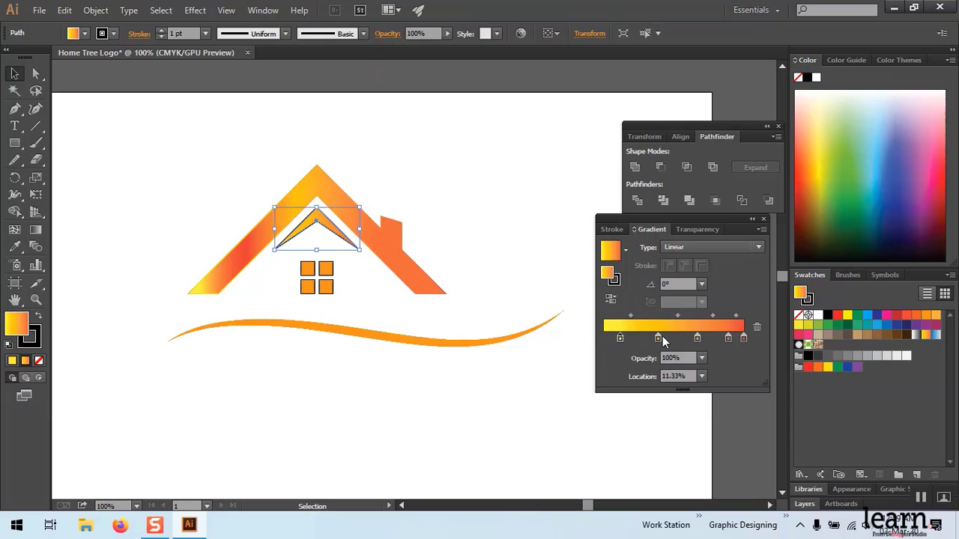
left_click_drag(698, 338, 677, 339)
left_click(252, 322)
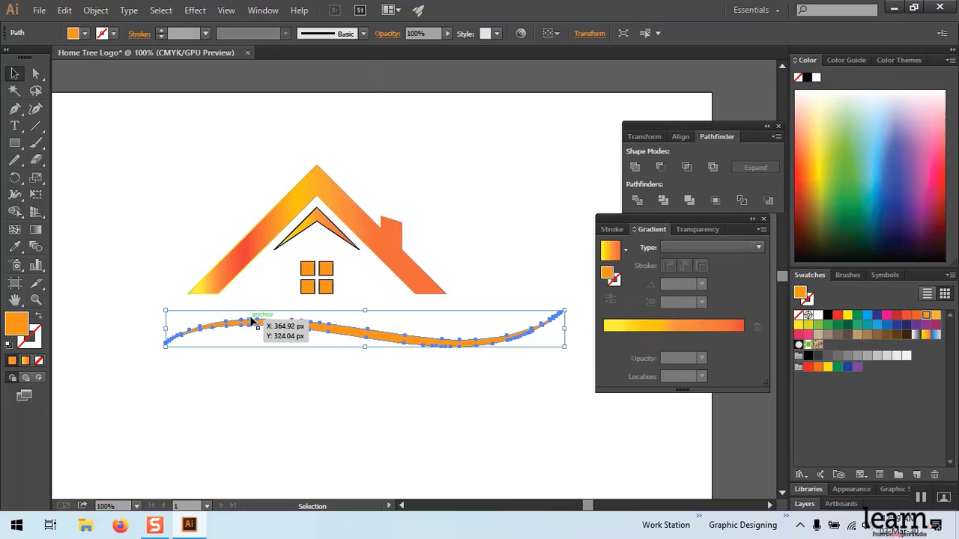
left_click(347, 280)
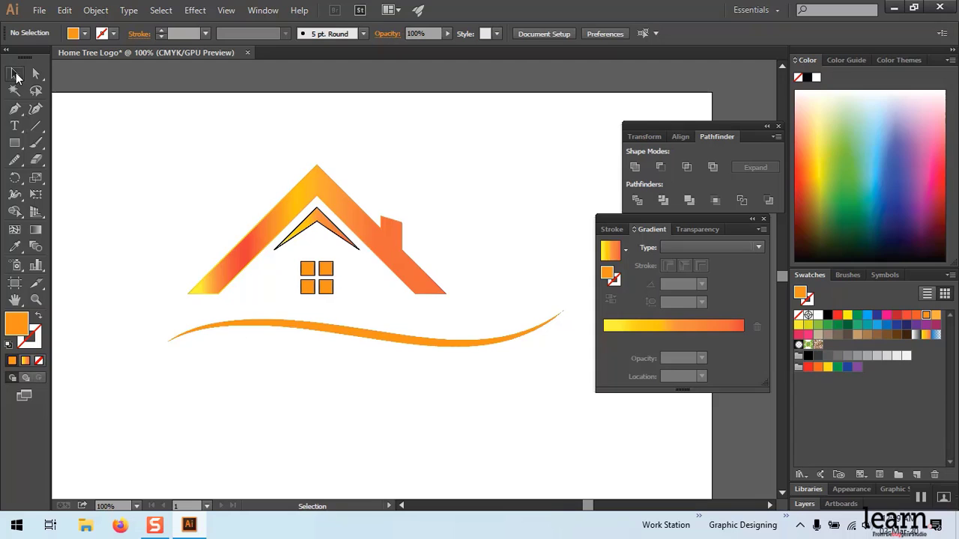
left_click(35, 73)
Fill the four window squares with the White, Black gradient, white stop shifted inward
left_click_drag(307, 294, 345, 257)
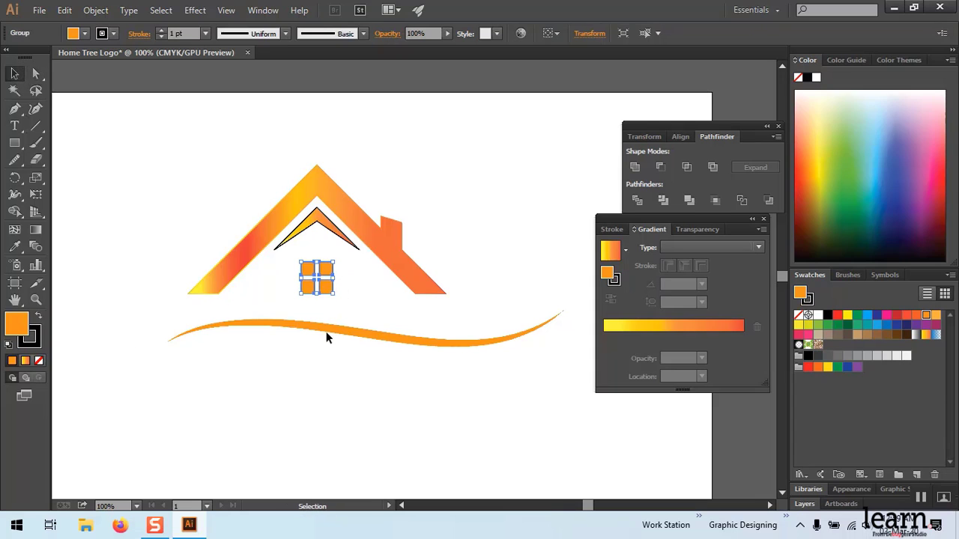
left_click(625, 253)
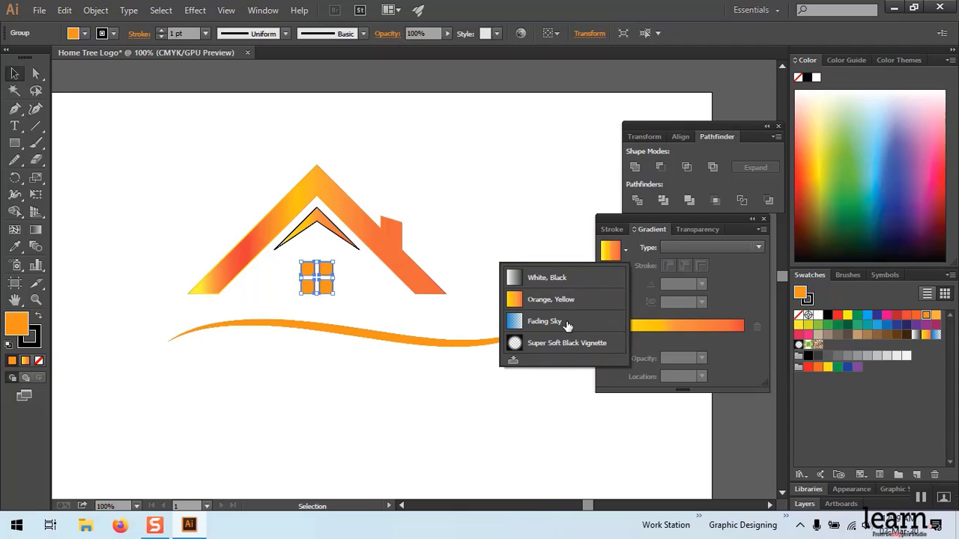
left_click(561, 279)
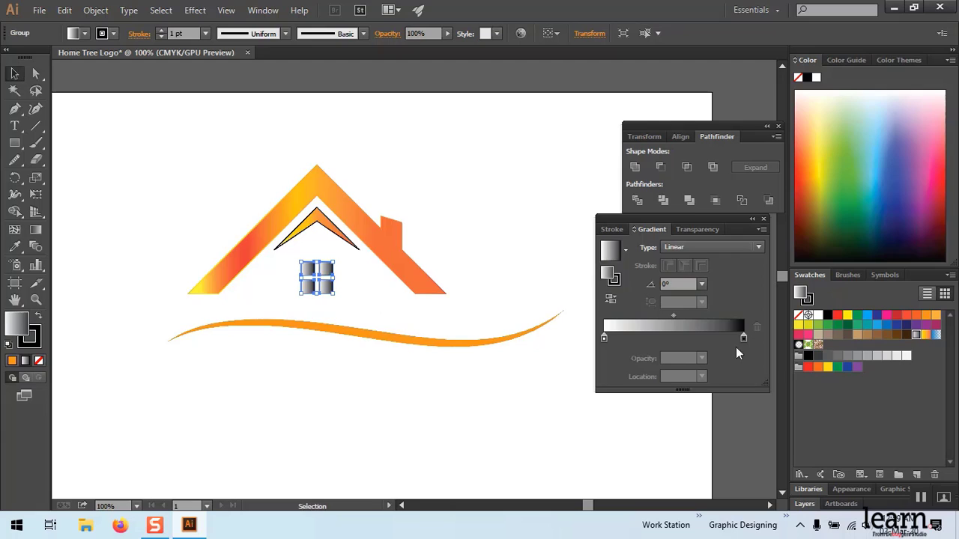
left_click_drag(604, 337, 635, 336)
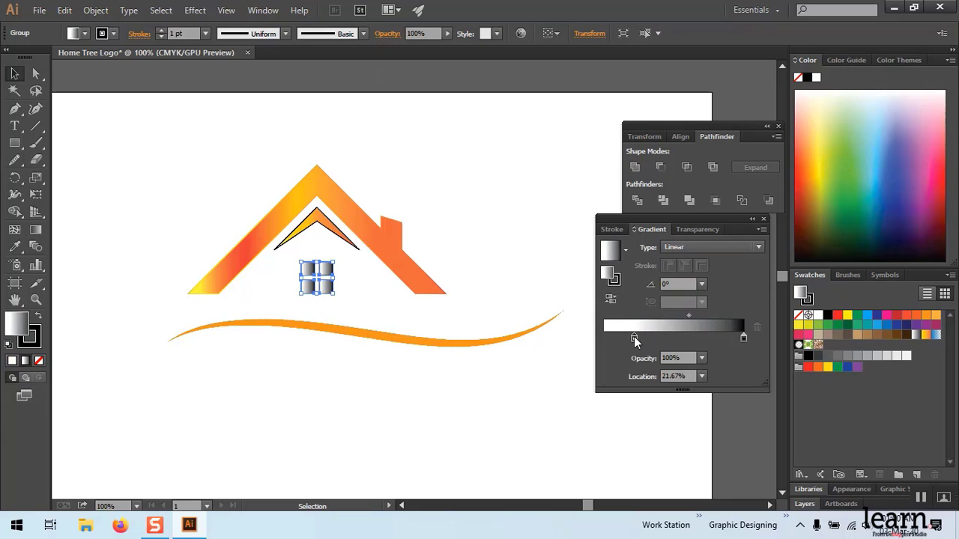
left_click(497, 377)
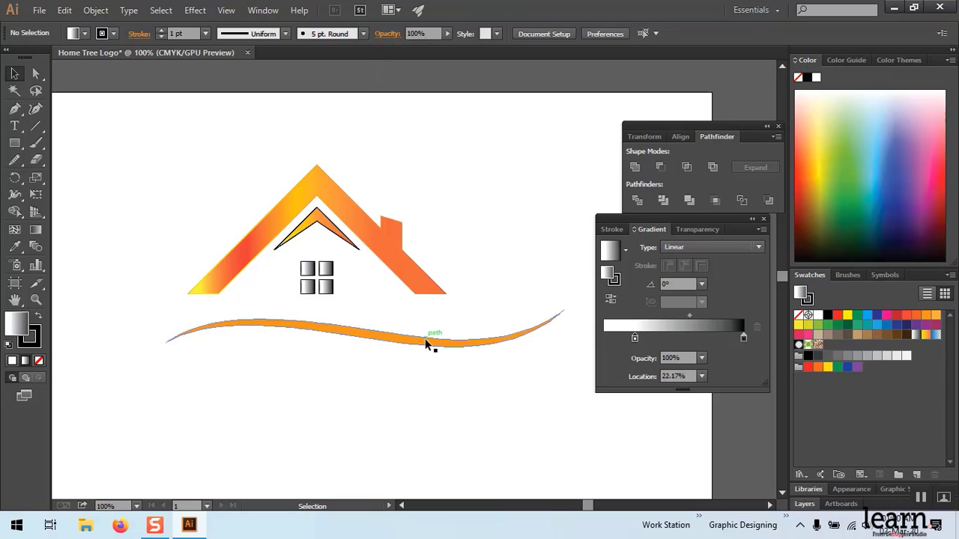
Fill the wave with the Orange, Yellow gradient and rebalance its stops into red-orange-yellow
left_click(425, 341)
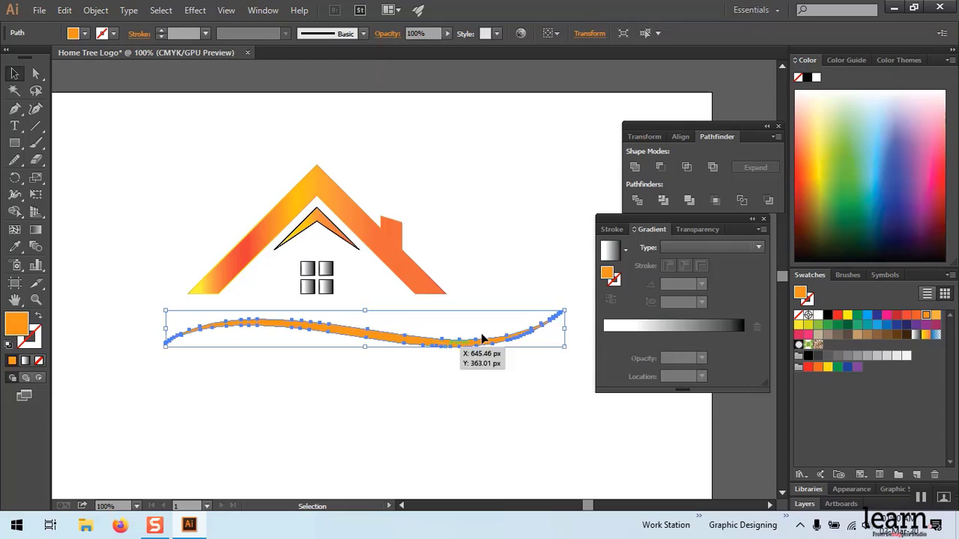
left_click(626, 252)
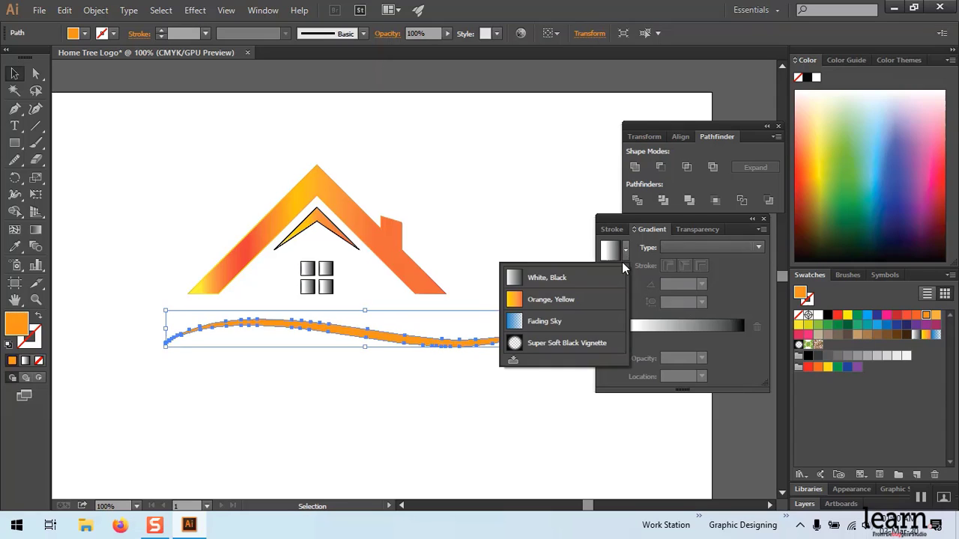
left_click(563, 320)
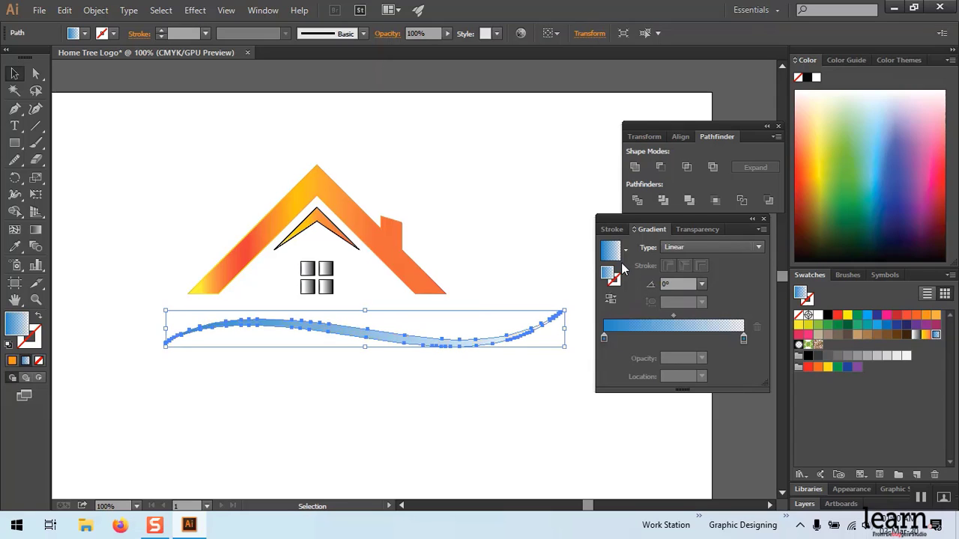
left_click(628, 251)
left_click(565, 299)
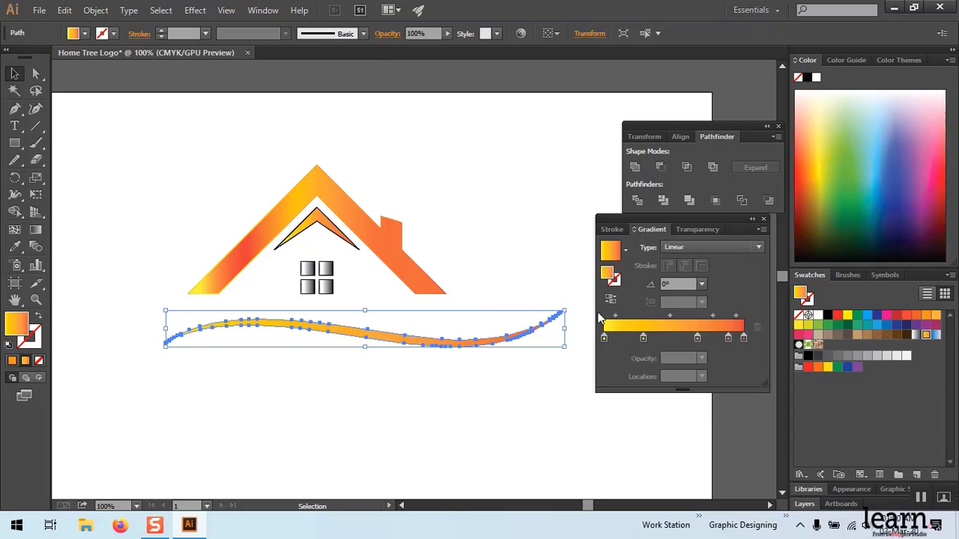
mouse_move(643, 338)
left_mouse_down()
mouse_move(657, 339)
mouse_move(619, 338)
left_mouse_up()
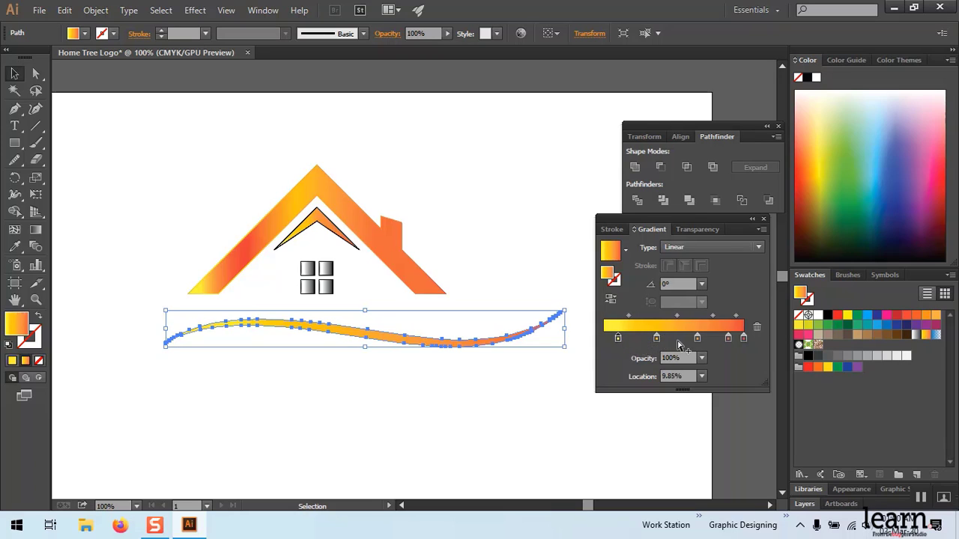
mouse_move(728, 338)
left_mouse_down()
mouse_move(626, 338)
mouse_move(651, 338)
left_mouse_up()
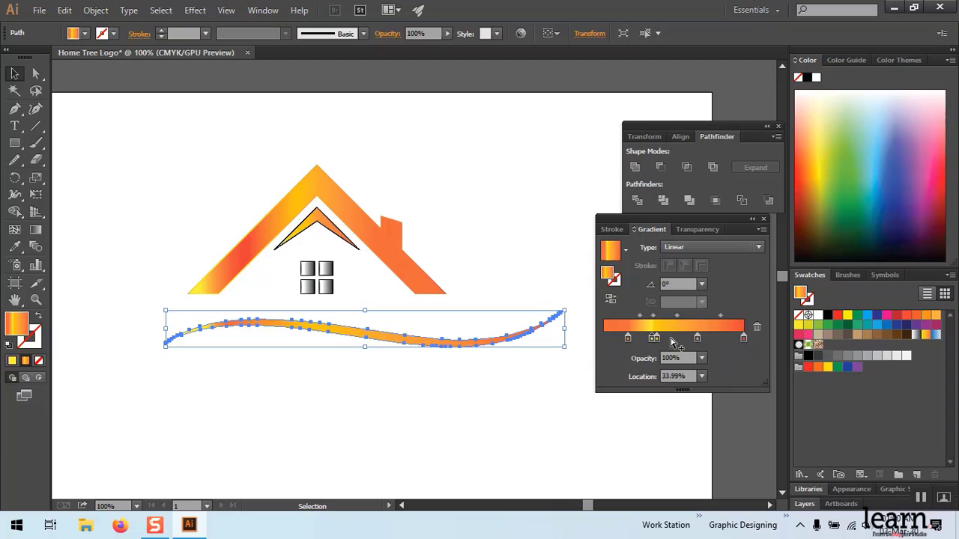
left_click_drag(652, 338, 706, 338)
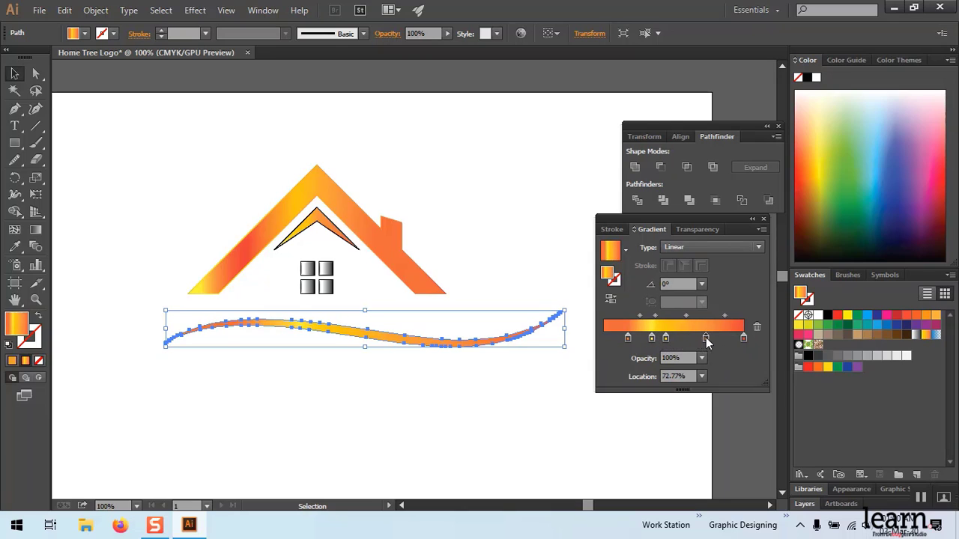
left_click_drag(743, 338, 726, 338)
left_click(506, 397)
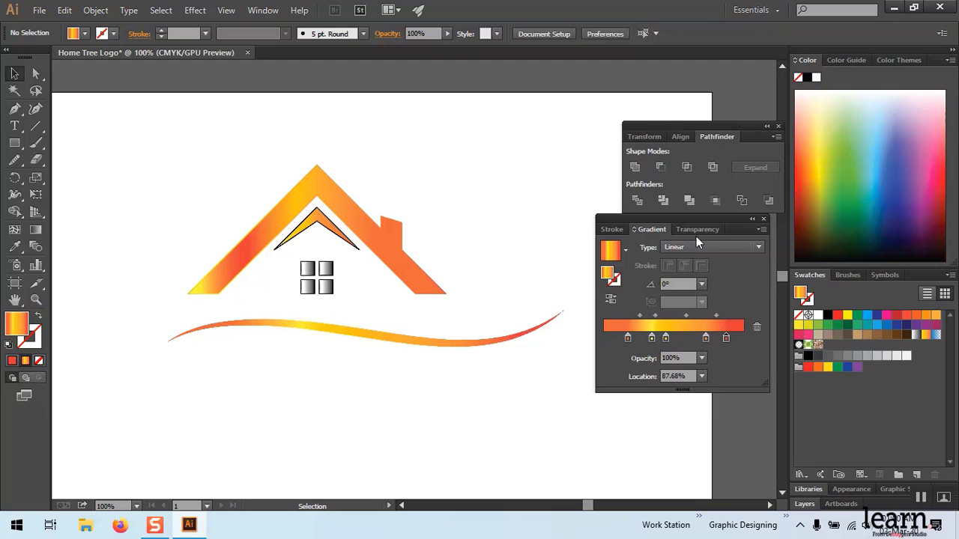
Dock the Gradient and Pathfinder panels back with the side panels
left_click_drag(682, 220, 872, 376)
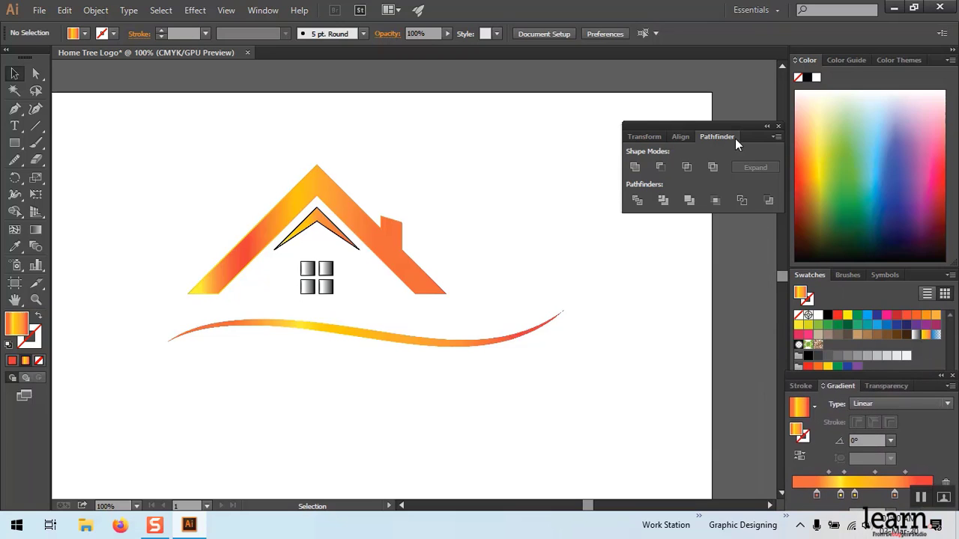
left_click_drag(718, 125, 873, 135)
scroll(355, 320, "down", 1)
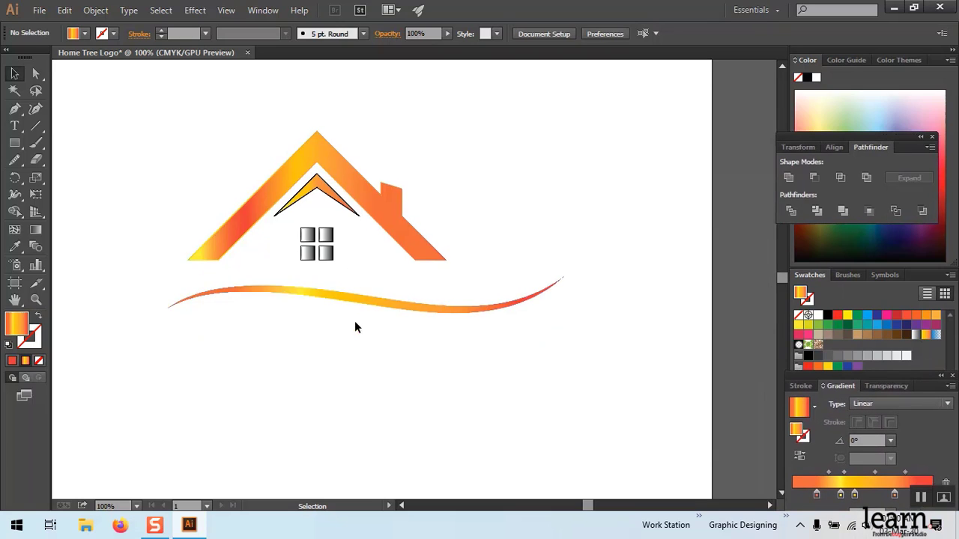
scroll(354, 321, "up", 3)
scroll(355, 320, "down", 2)
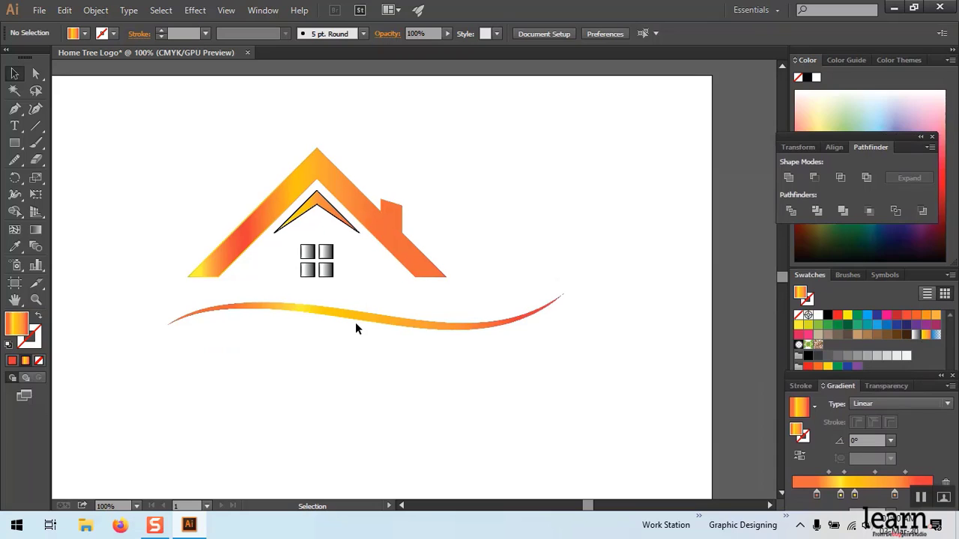
scroll(356, 328, "up", 2)
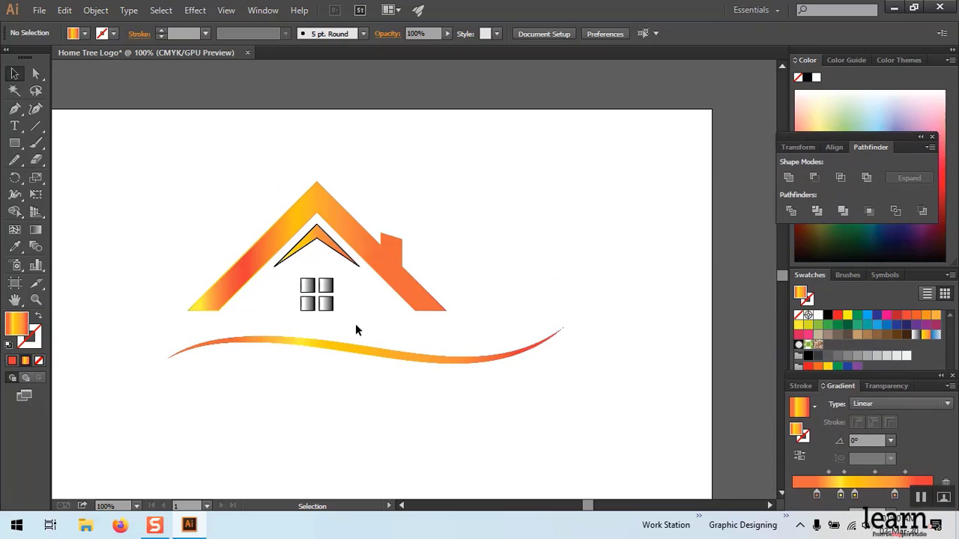
Export the logo through Save for Web as a GIF named Home-Tree-Logo in Downloads
left_click(41, 11)
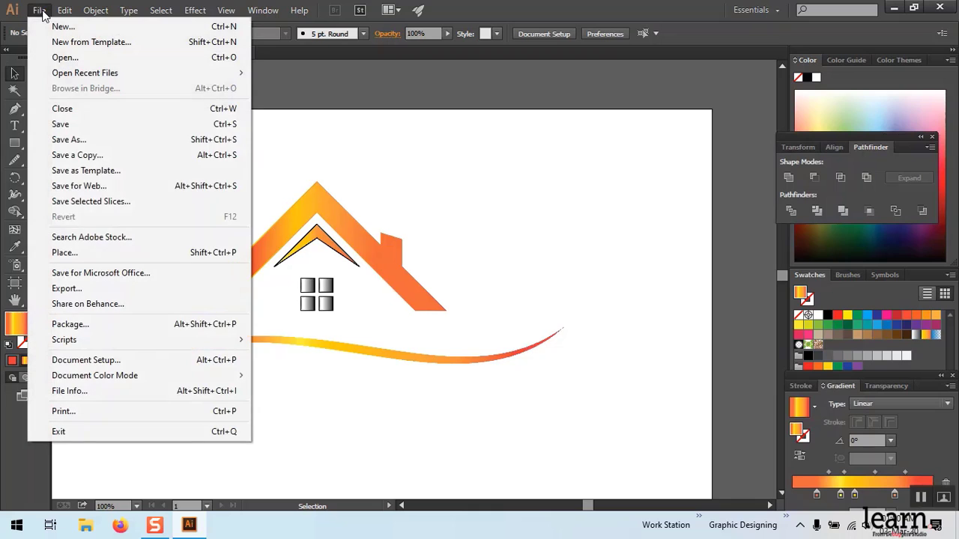
left_click(99, 188)
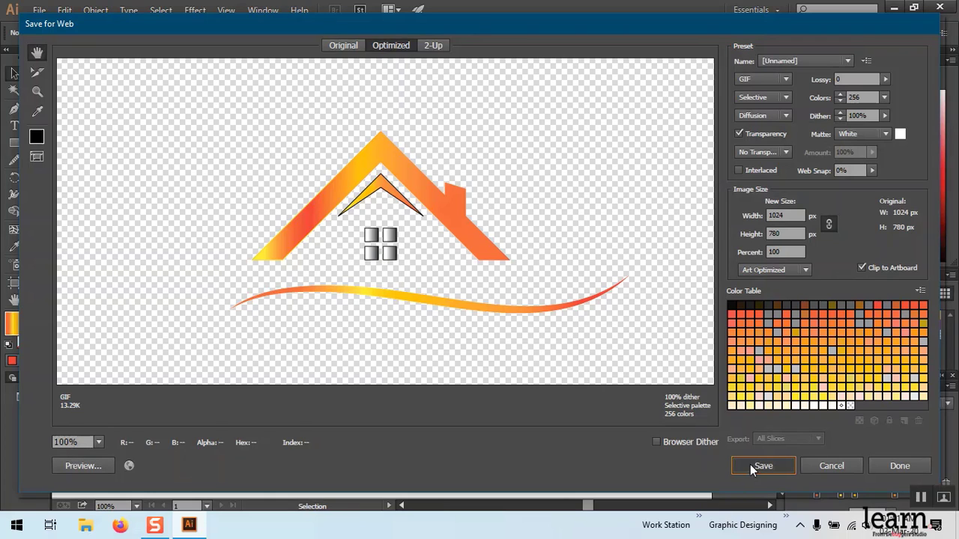
key("Return")
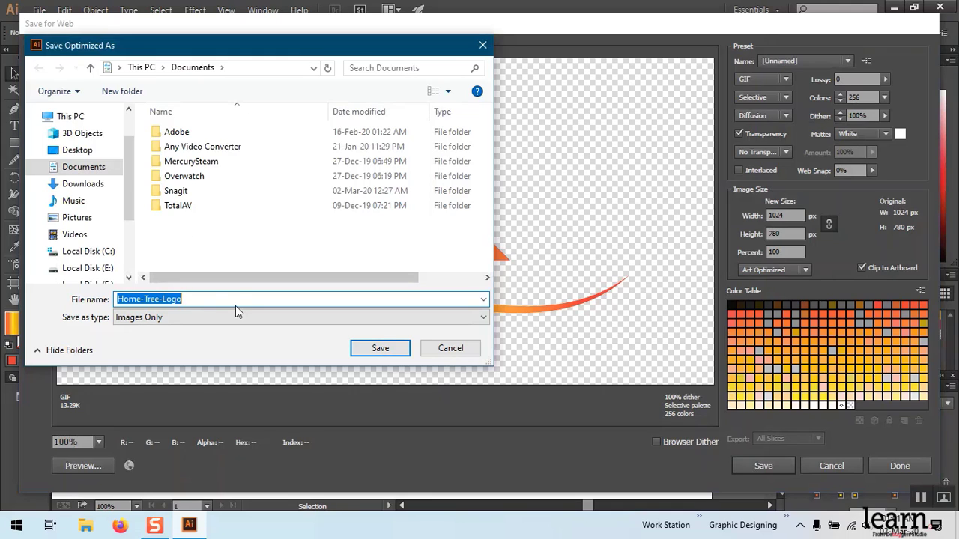
left_click(85, 184)
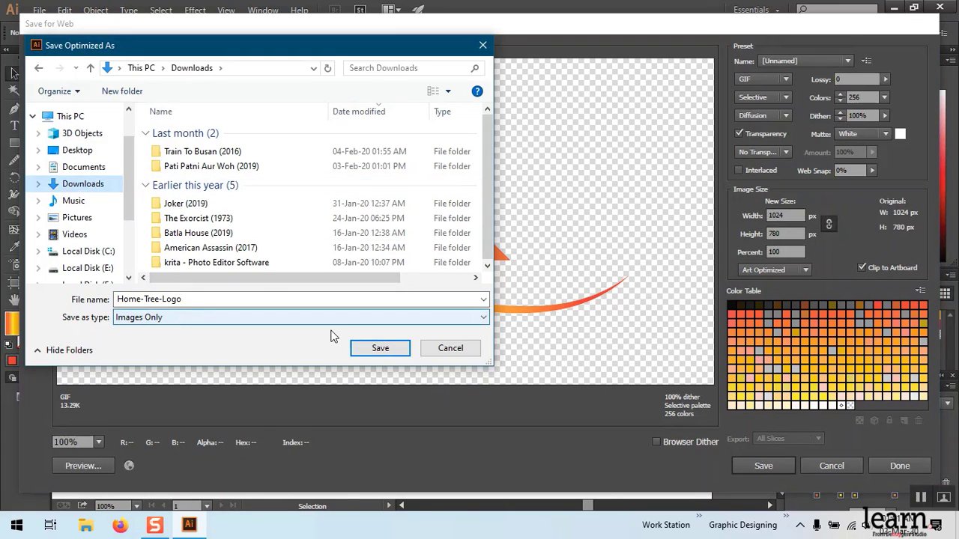
left_click(380, 348)
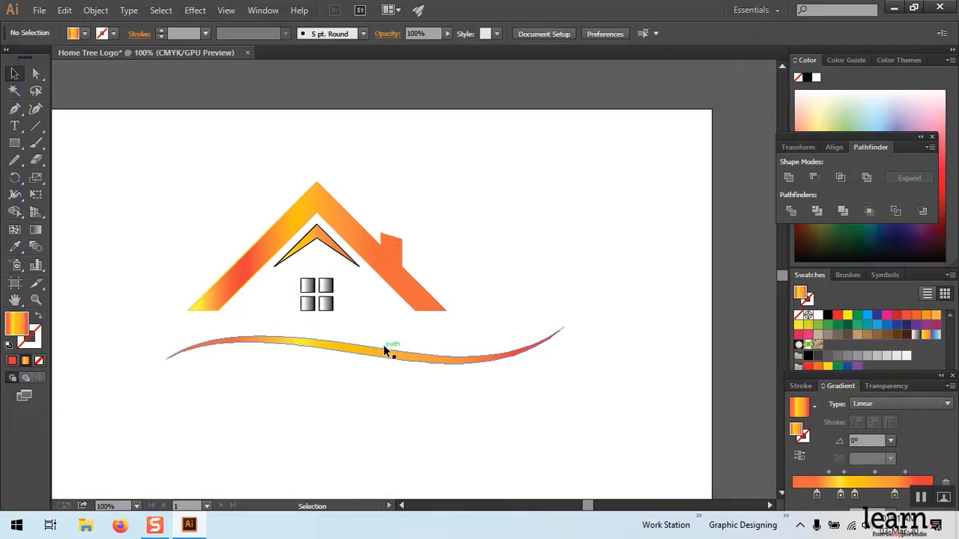
Minimize Illustrator, refresh the desktop, and launch Adobe Photoshop CC 2015 from Start
left_click(897, 12)
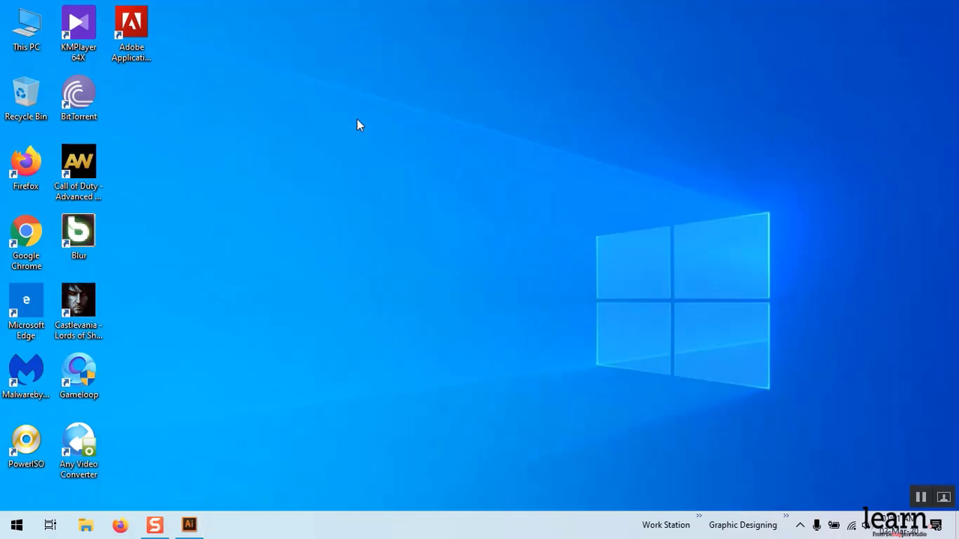
right_click(357, 118)
left_click(376, 149)
left_click(16, 525)
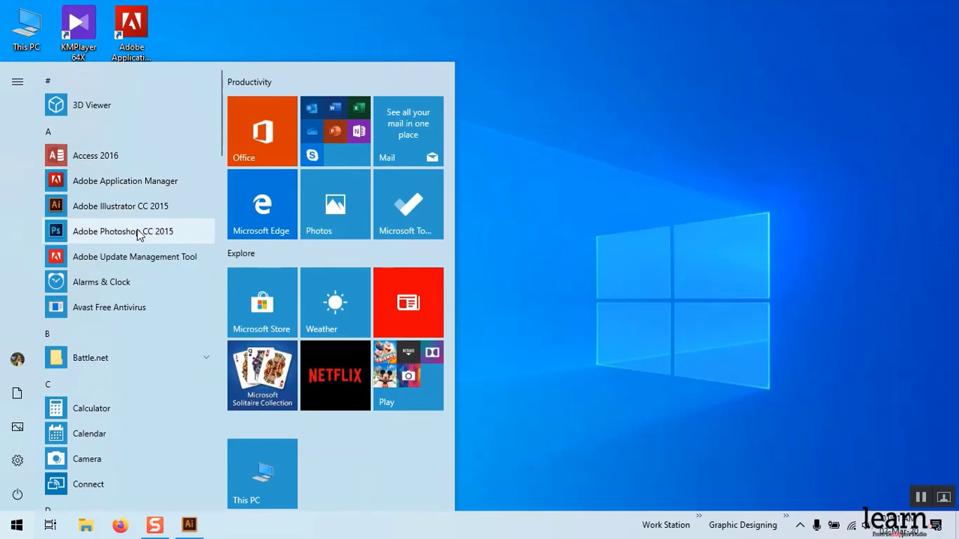
left_click(699, 250)
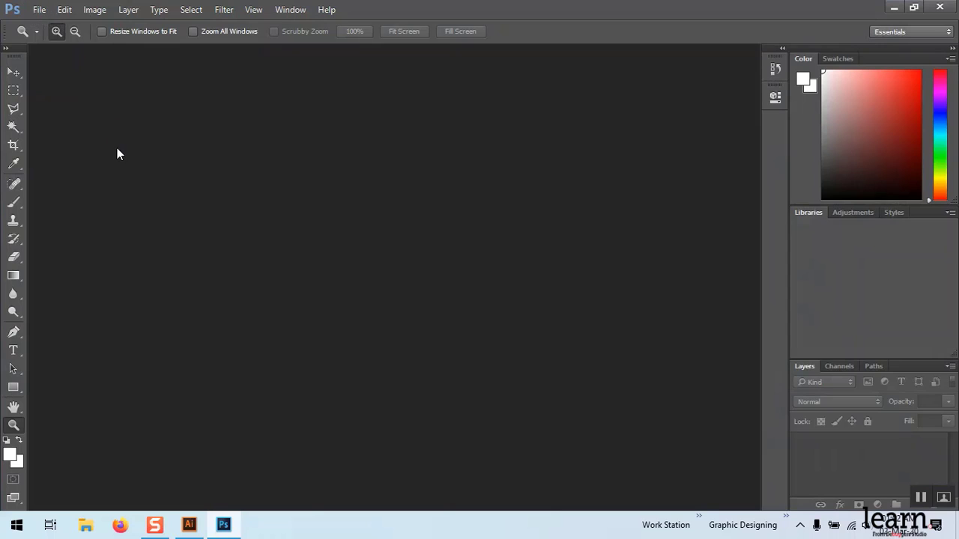
Open the GI 15 3d glass window logo mockup PSD from the Mock Up folder
left_click(40, 11)
left_click(40, 10)
left_click(52, 38)
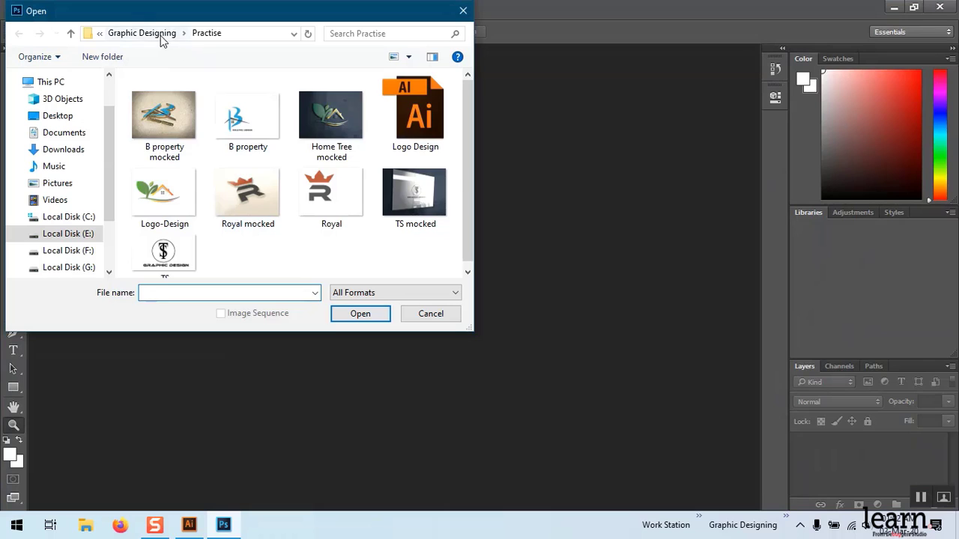
left_click(160, 34)
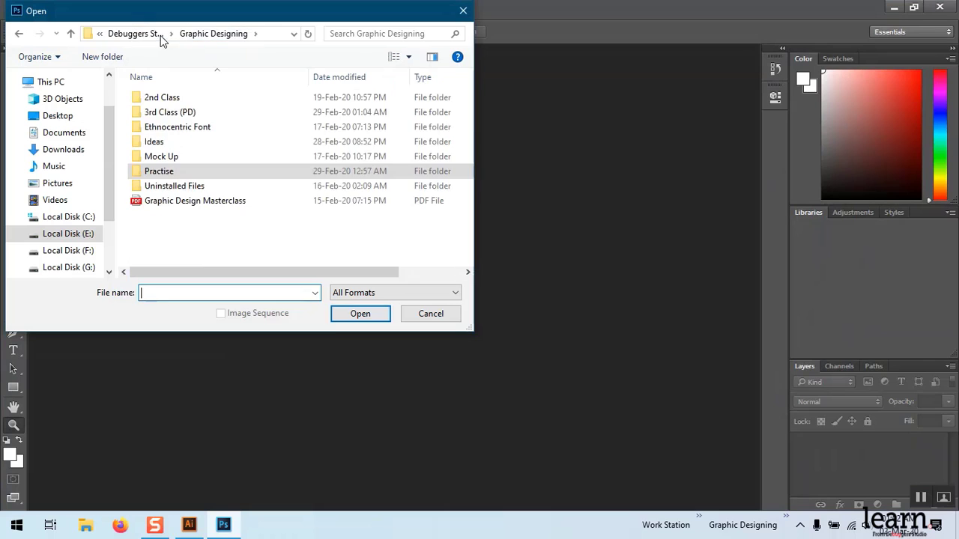
double_click(179, 156)
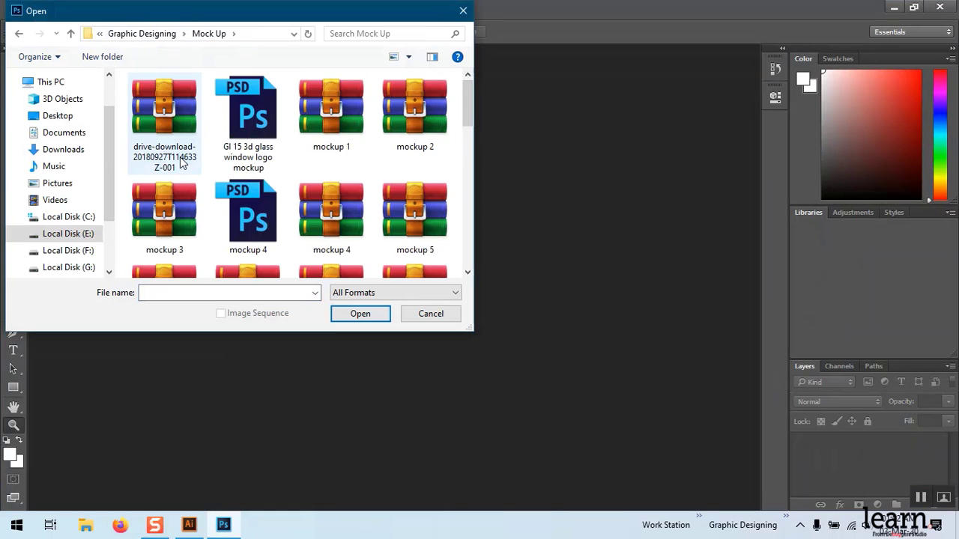
left_click(256, 111)
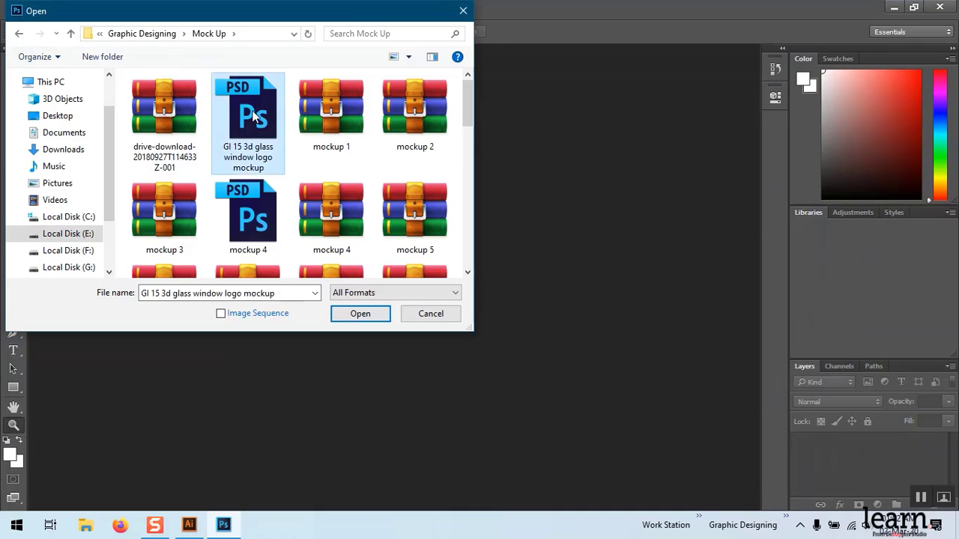
left_click(360, 315)
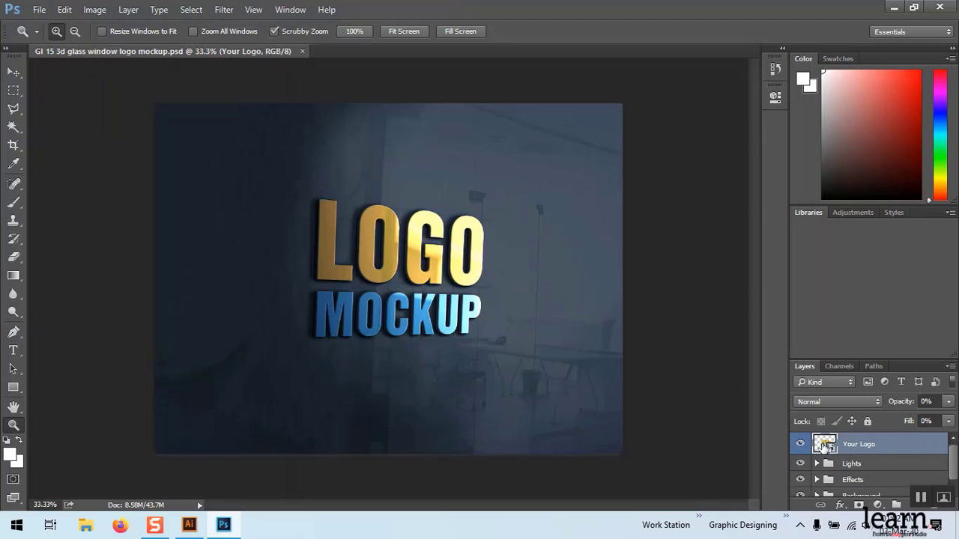
Open the Your Logo smart object and embed the Home-Tree-Logo GIF from Downloads
double_click(825, 445)
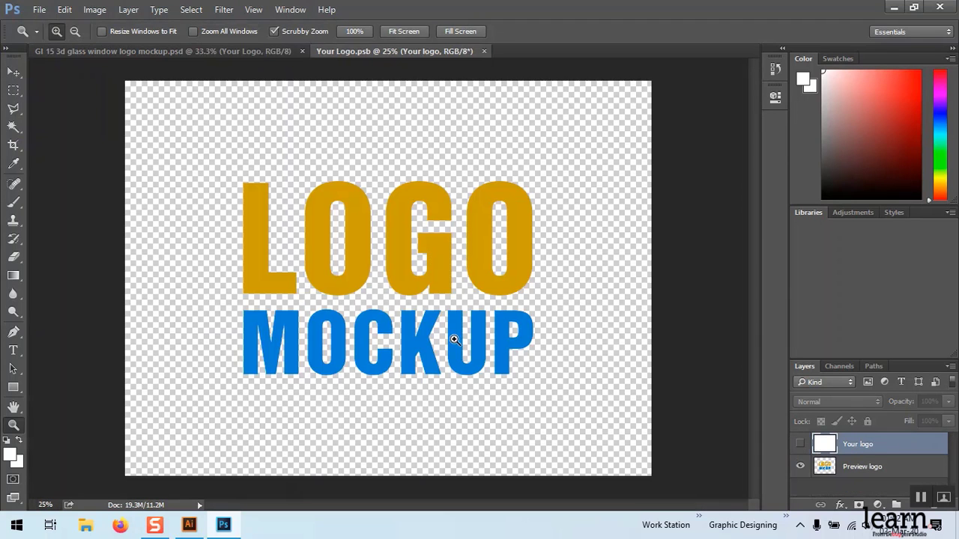
left_click(41, 9)
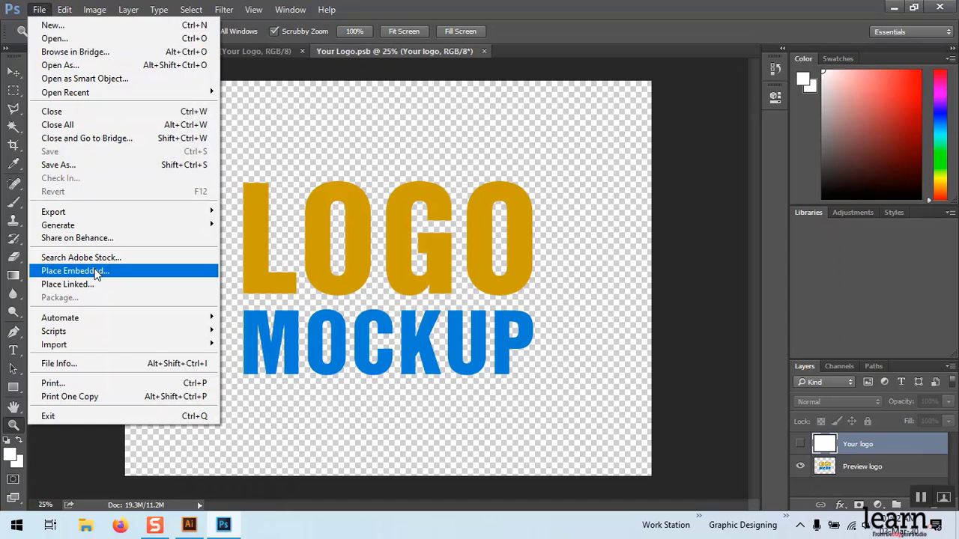
left_click(95, 271)
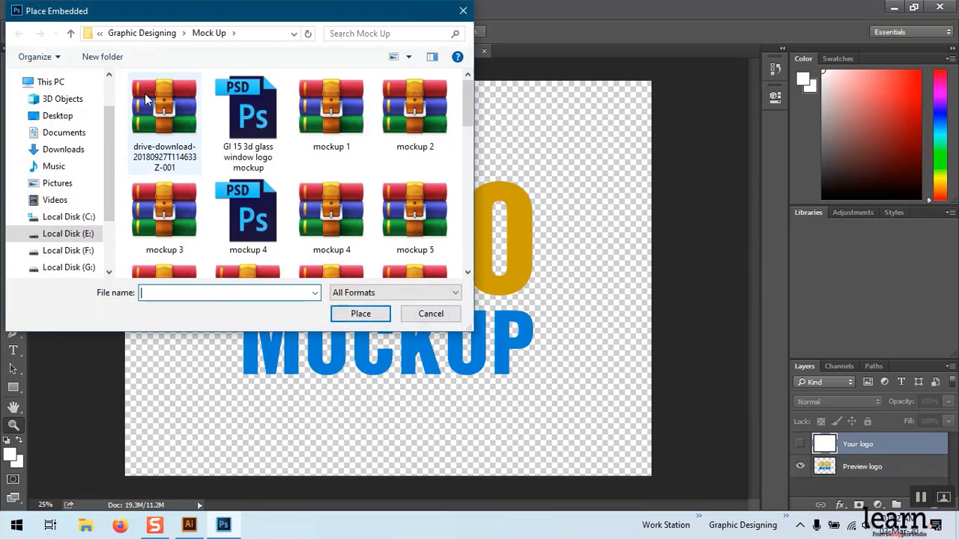
left_click(65, 150)
left_click(219, 120)
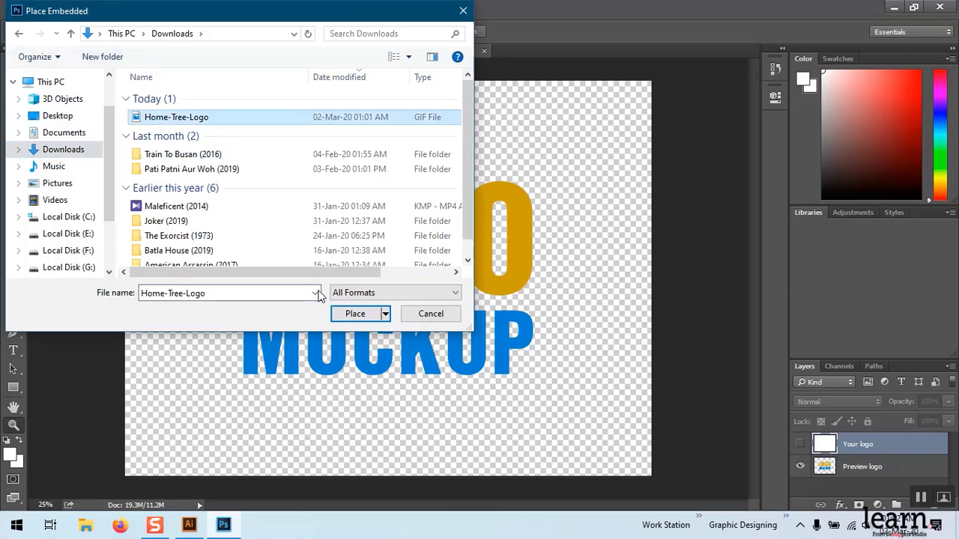
left_click(352, 315)
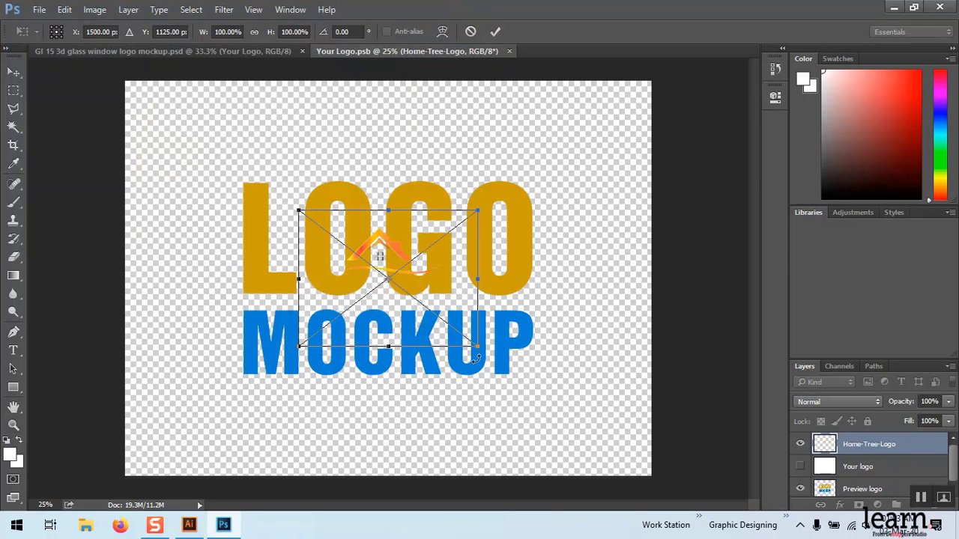
Enlarge the house logo to about 314%, position it over the LOGO text, and commit
left_click_drag(577, 439, 582, 440)
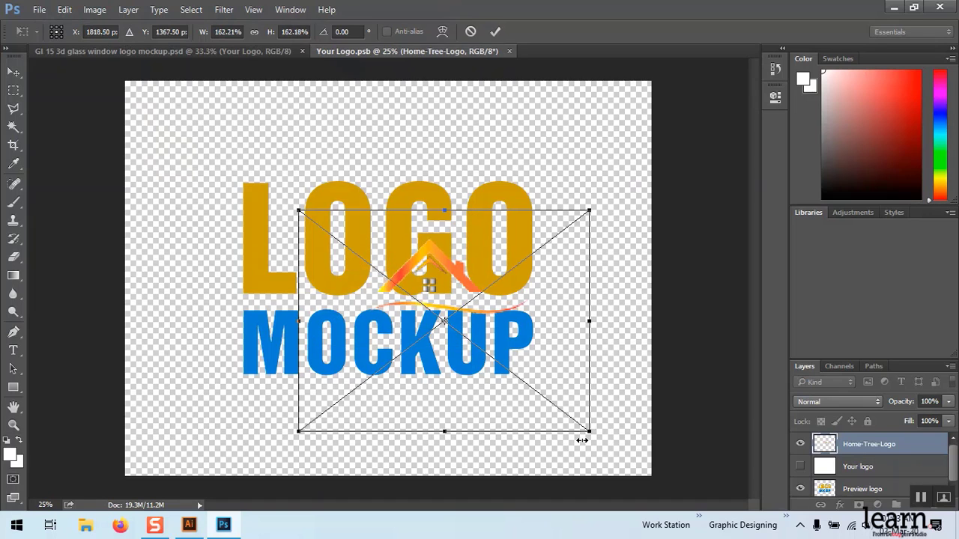
left_click_drag(462, 277, 406, 234)
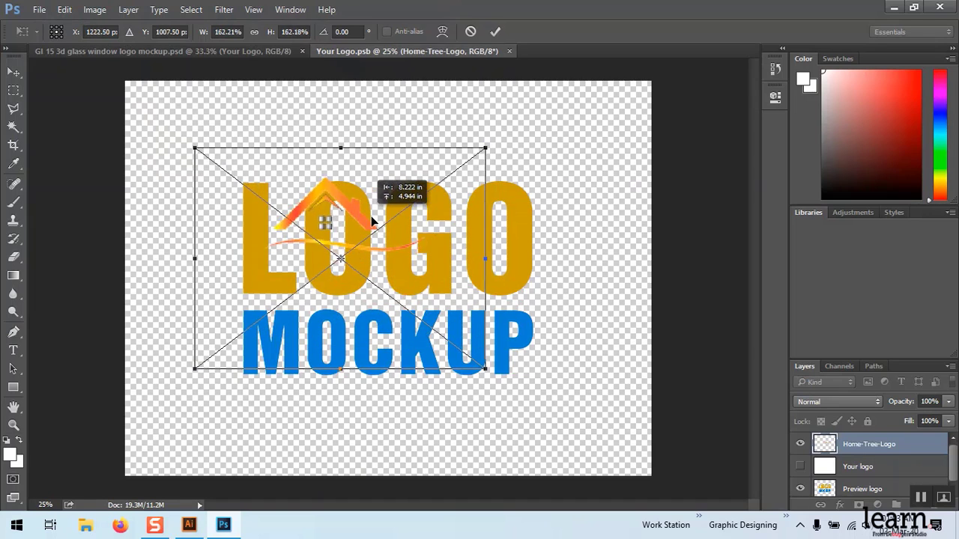
left_click_drag(532, 390, 619, 453)
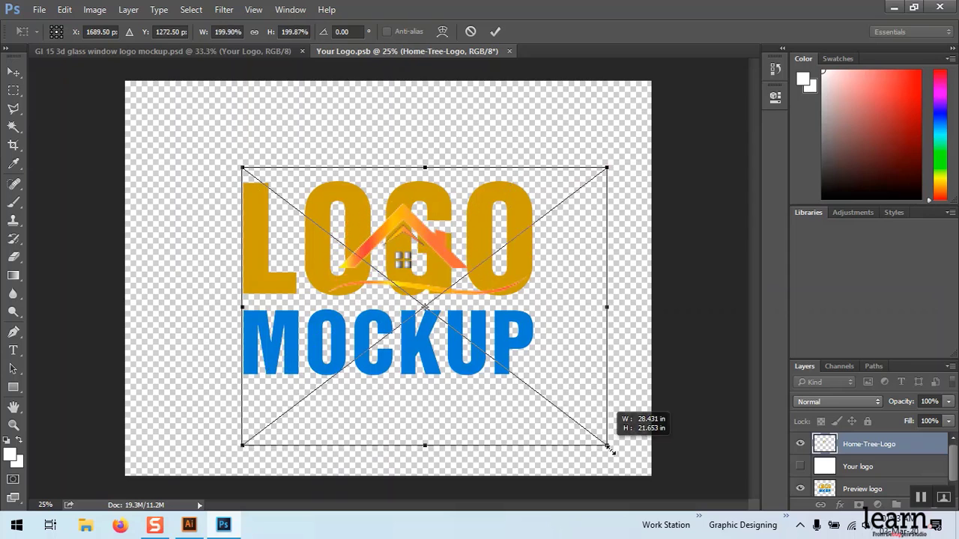
mouse_move(475, 240)
left_mouse_down()
mouse_move(403, 225)
mouse_move(394, 238)
left_mouse_up()
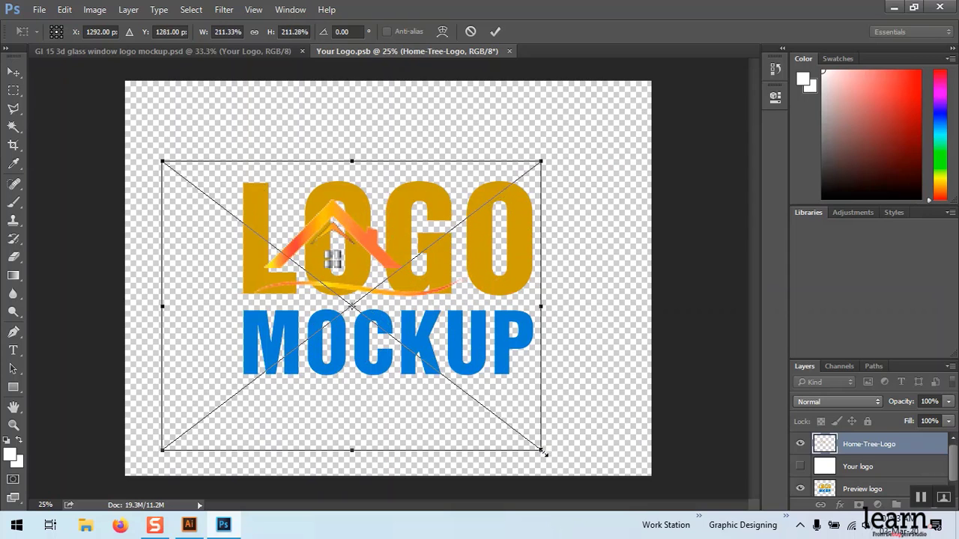
left_click_drag(541, 451, 628, 517)
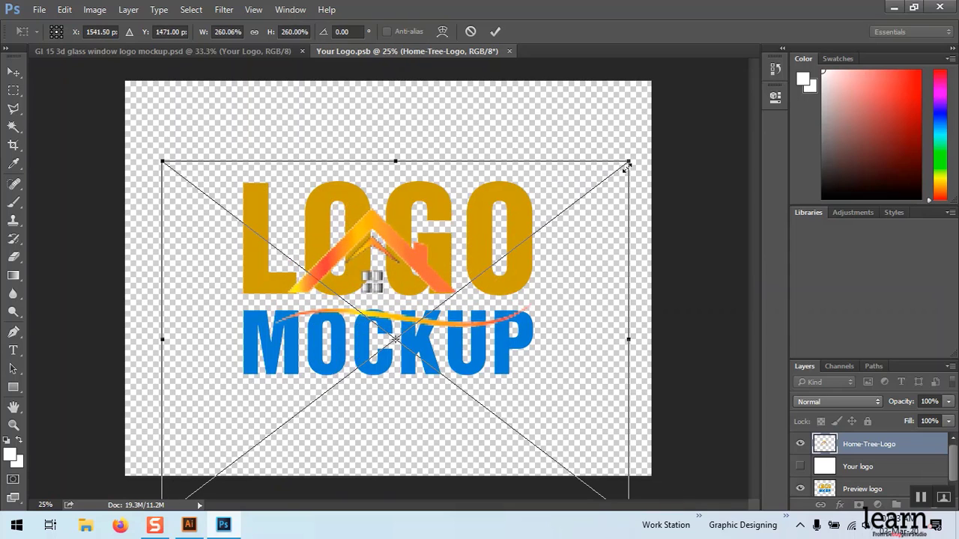
left_click_drag(628, 163, 681, 122)
left_click_drag(505, 229, 446, 279)
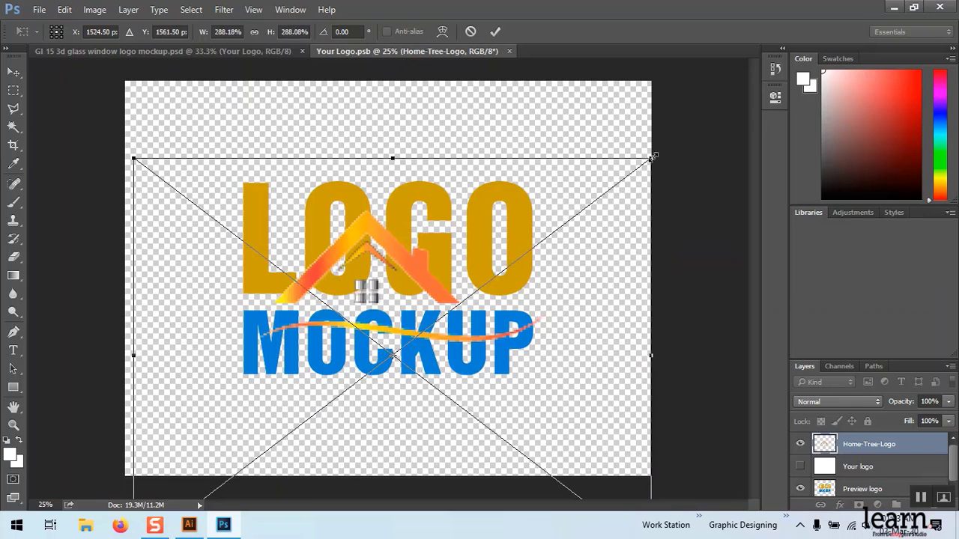
left_click_drag(650, 159, 697, 121)
left_click_drag(513, 211, 478, 225)
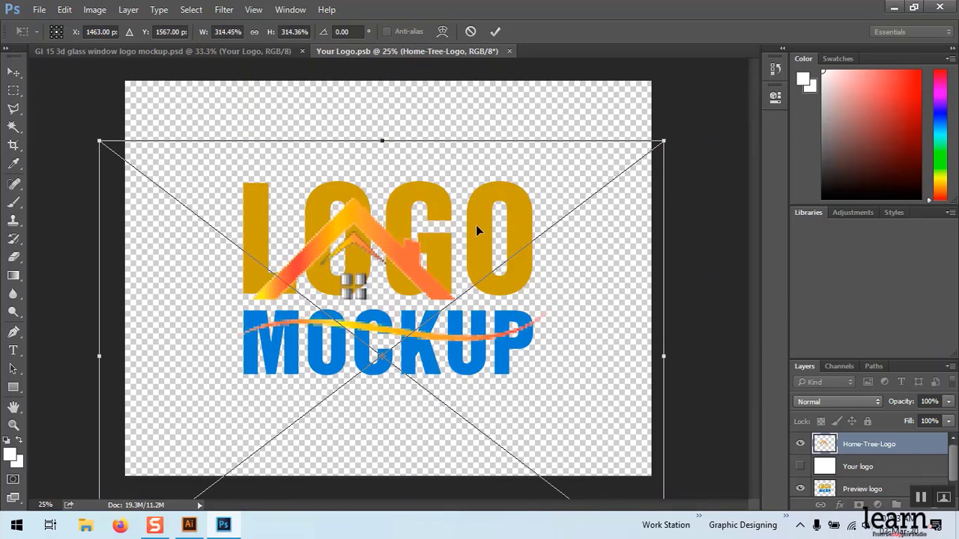
right_click(476, 211)
left_click(509, 217)
Hide the Preview logo layer's LOGO MOCKUP text and save the smart object
key("z")
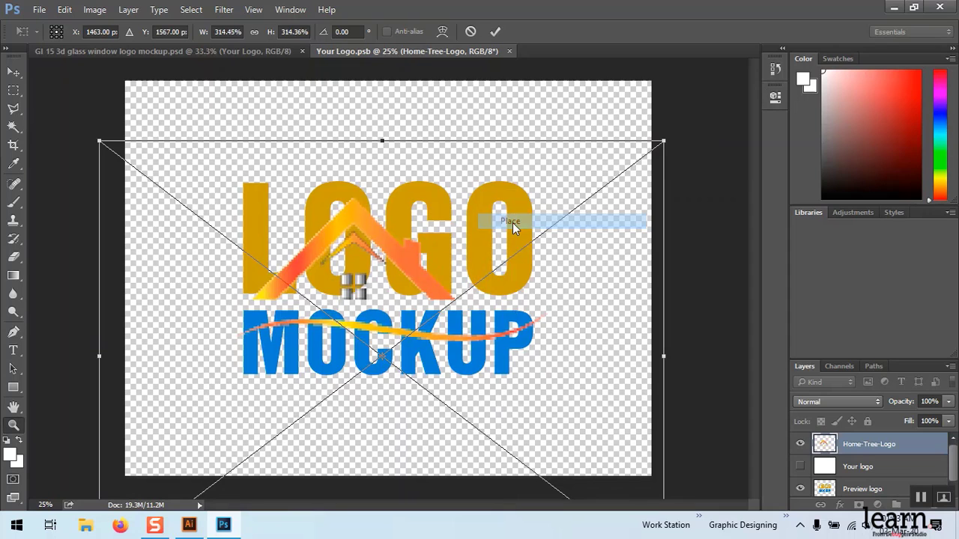
scroll(855, 470, "down", 1)
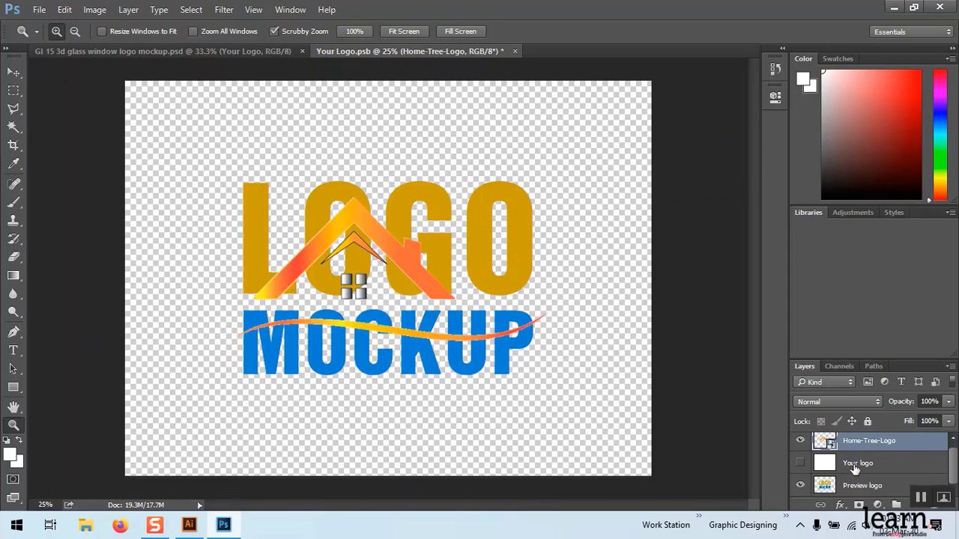
left_click(801, 486)
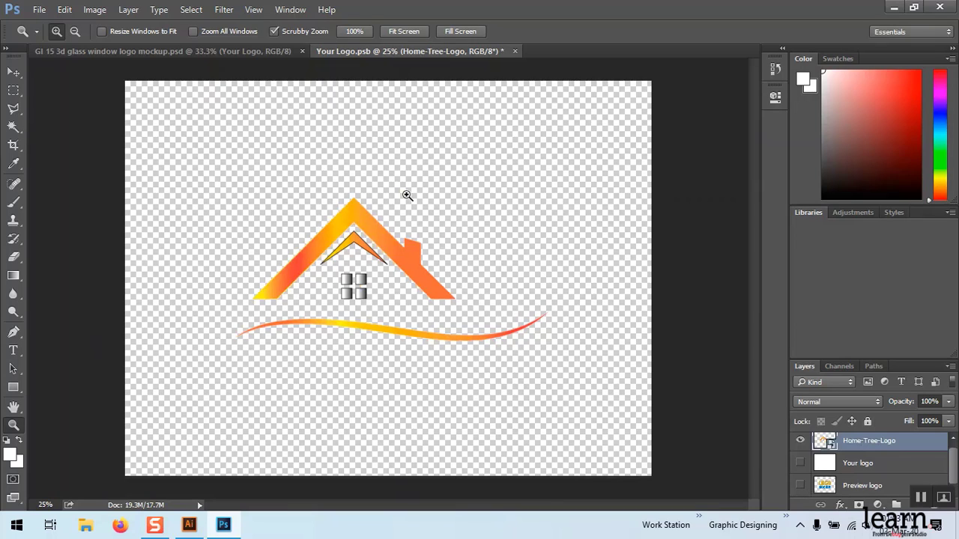
key("ctrl")
key("ctrl+s")
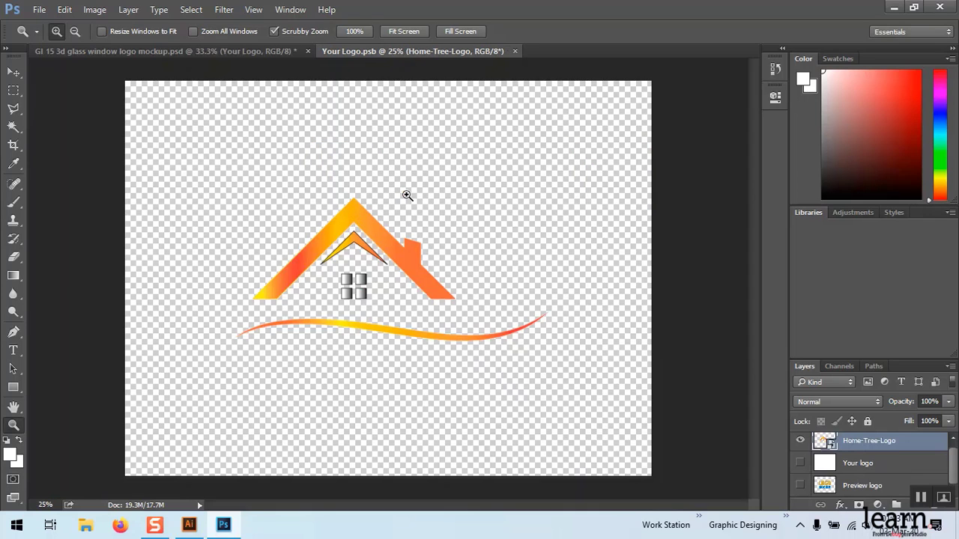
left_click(203, 51)
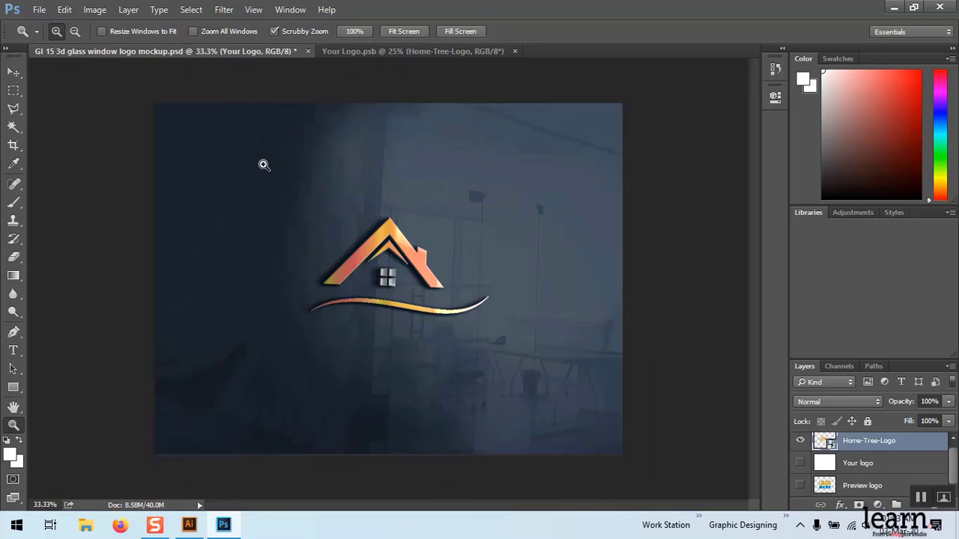
left_click(458, 275)
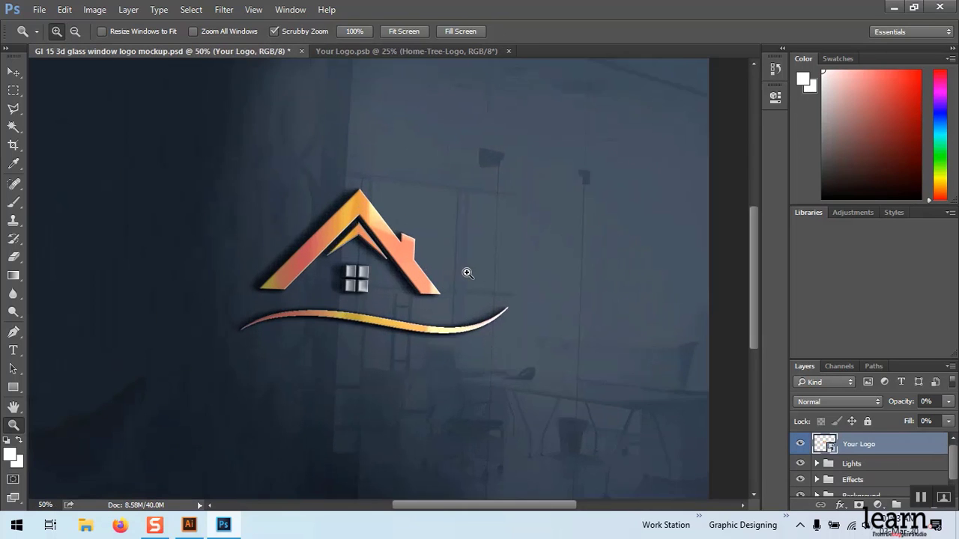
right_click(477, 235)
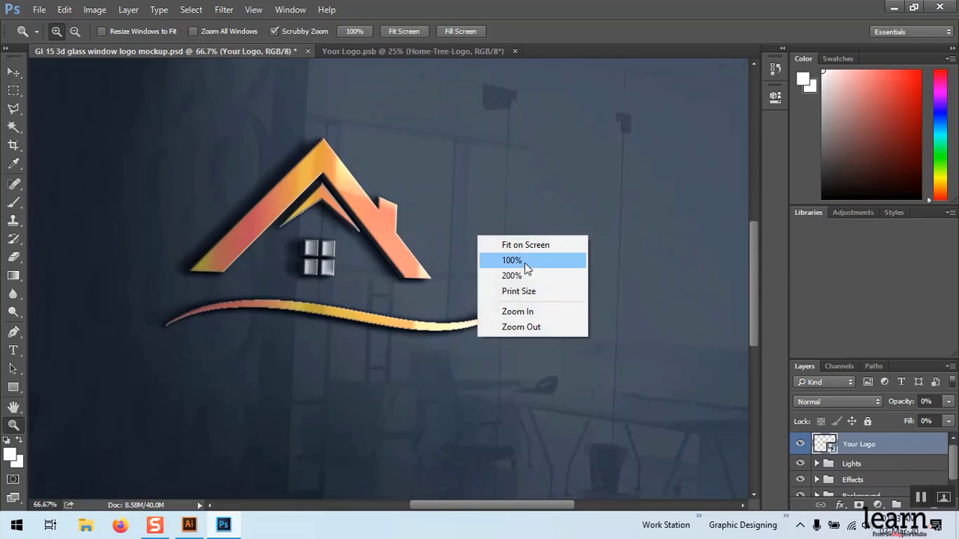
left_click(539, 327)
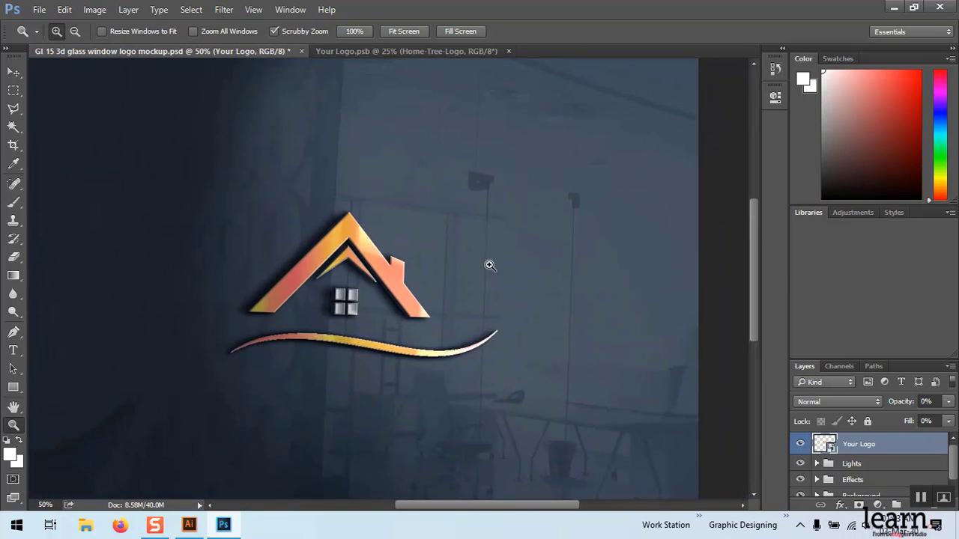
scroll(490, 265, "up", 2)
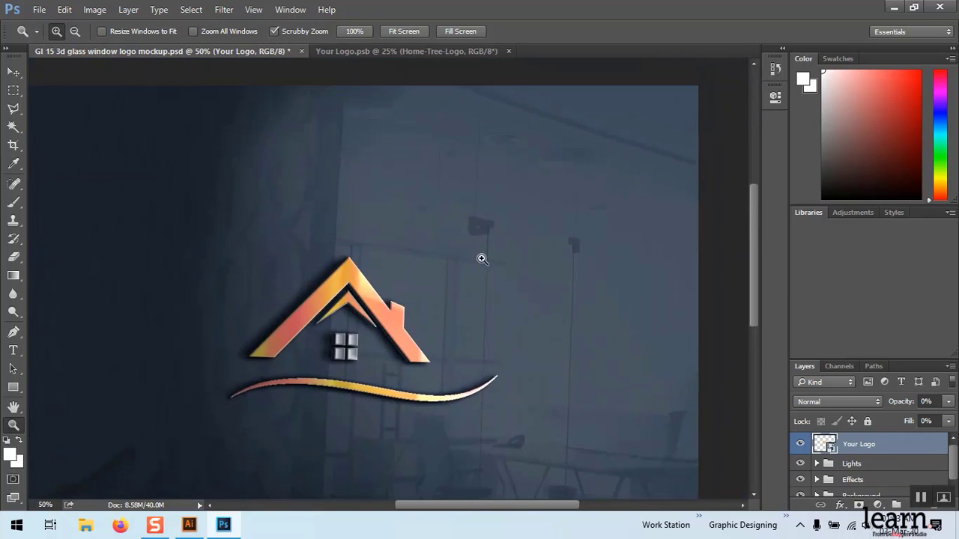
right_click(462, 223)
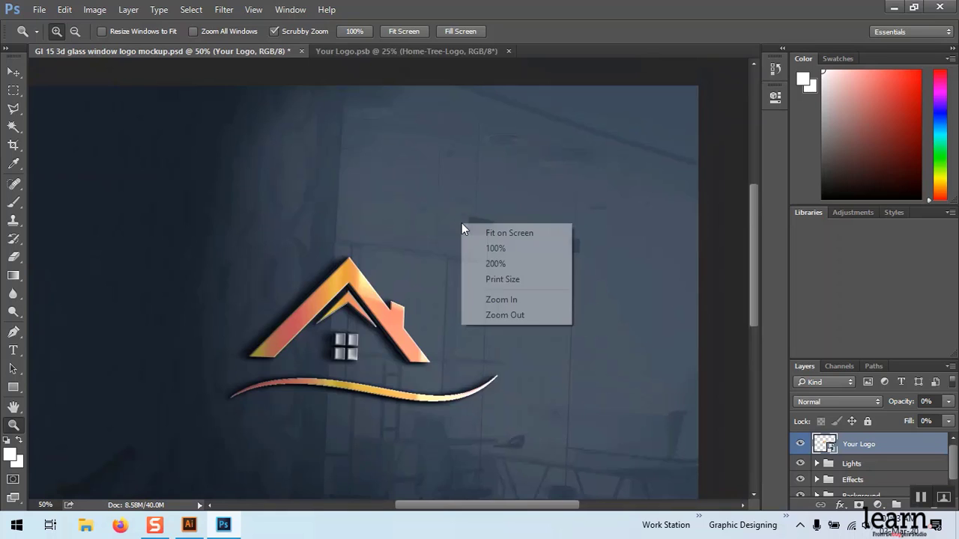
left_click(528, 311)
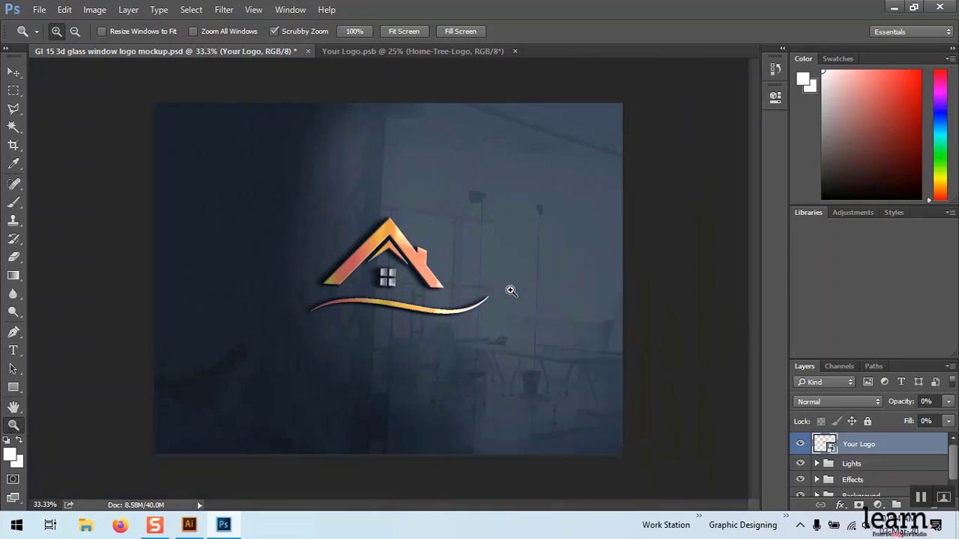
left_click(427, 246)
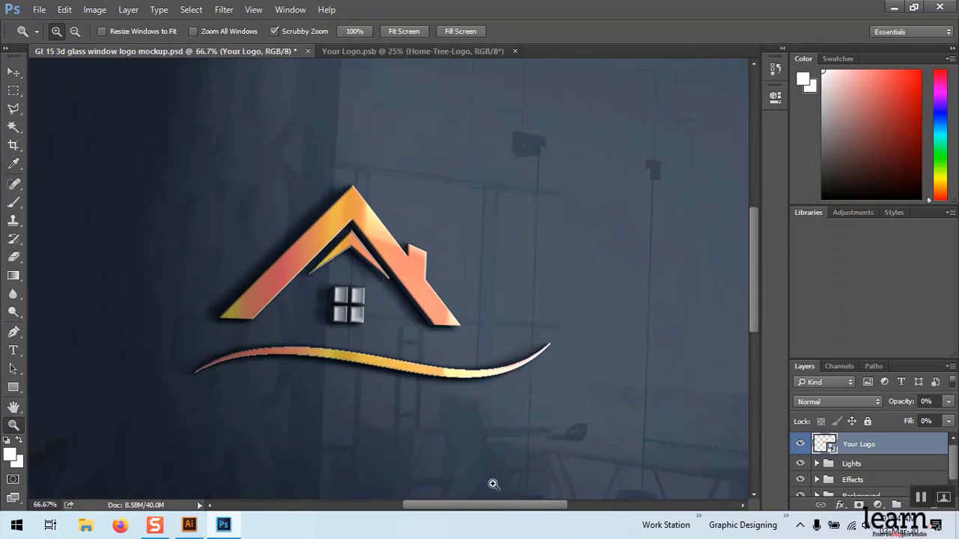
left_click_drag(496, 505, 476, 505)
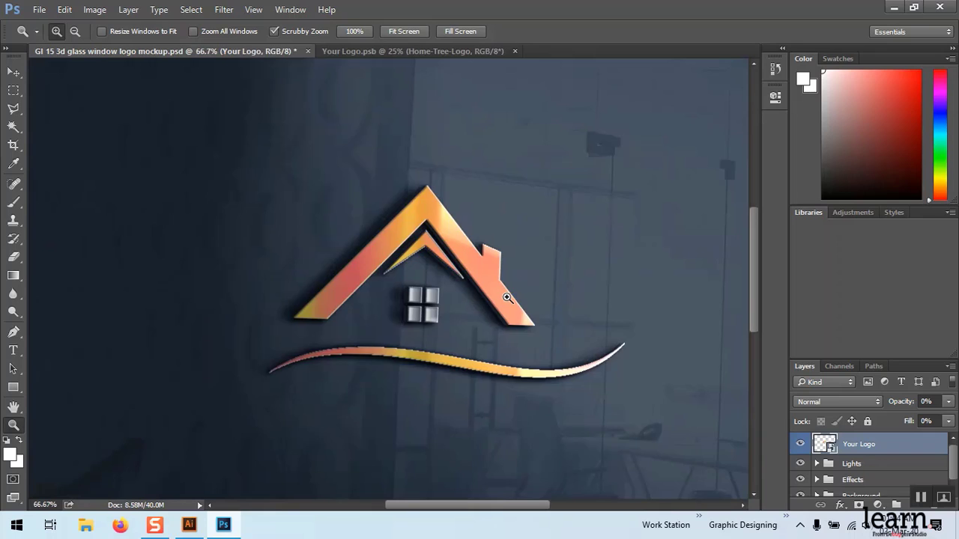